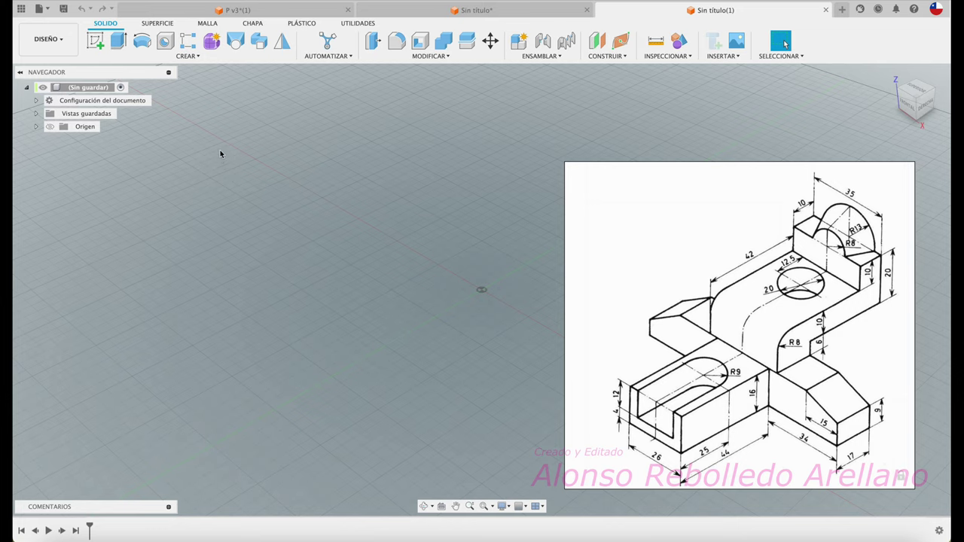
Show the origin planes and axes in the empty design and pan the view.
left_click(50, 127)
scroll(426, 425, "right", 5)
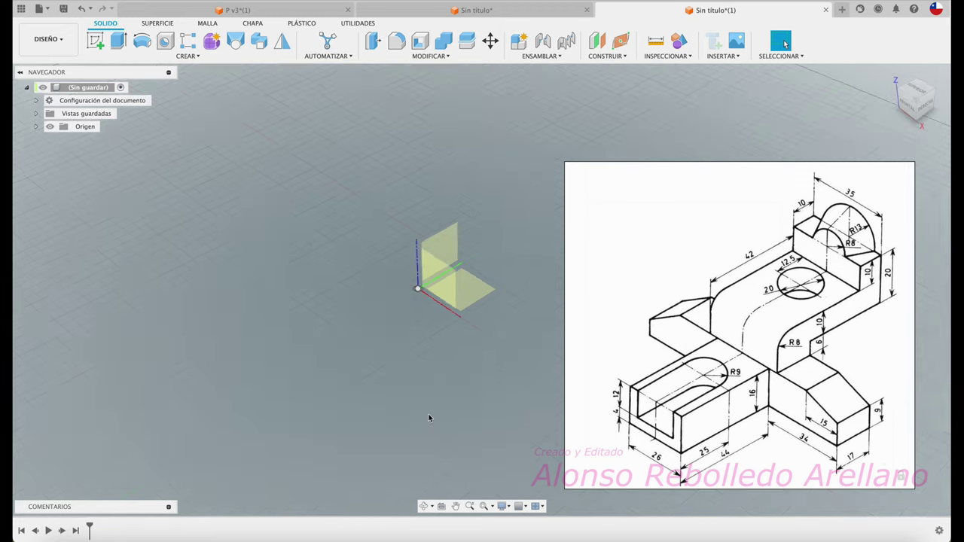
scroll(439, 376, "right", 2)
scroll(438, 373, "right", 1)
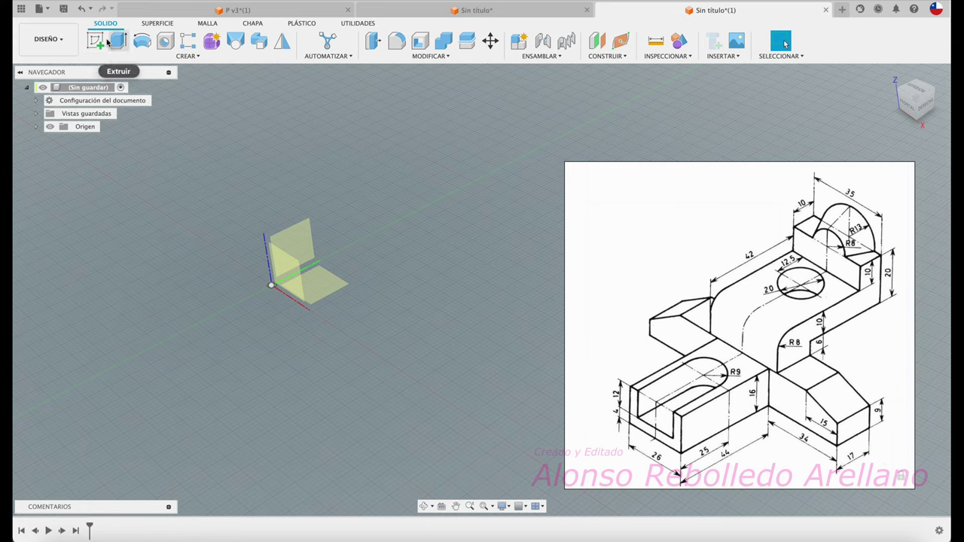
left_click(99, 42)
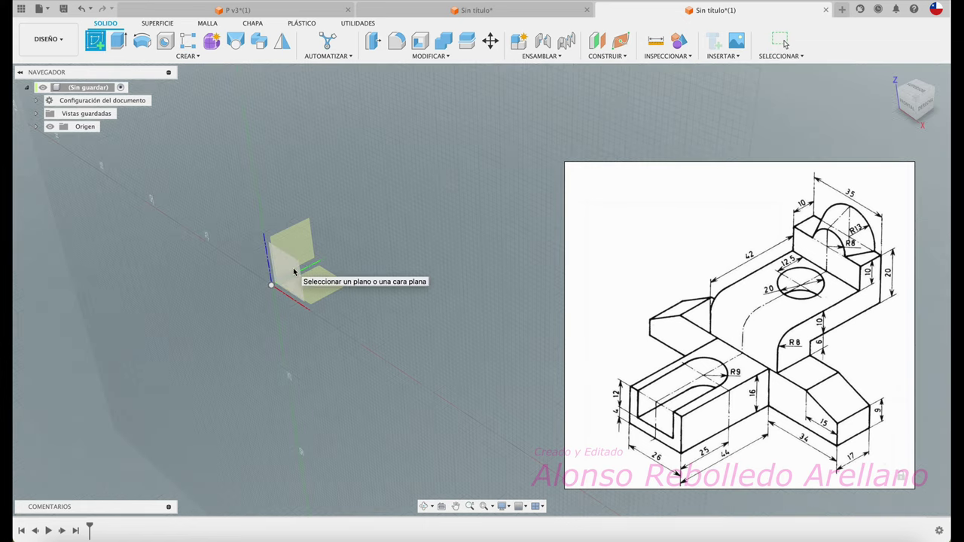
Draw a two-point rectangle from the origin on the front plane.
left_click(443, 264)
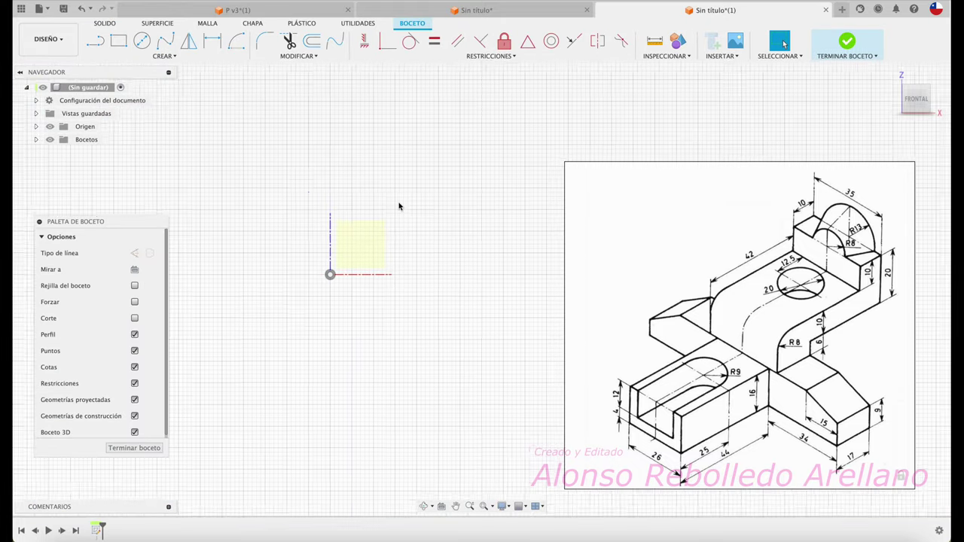
left_click_drag(131, 220, 138, 249)
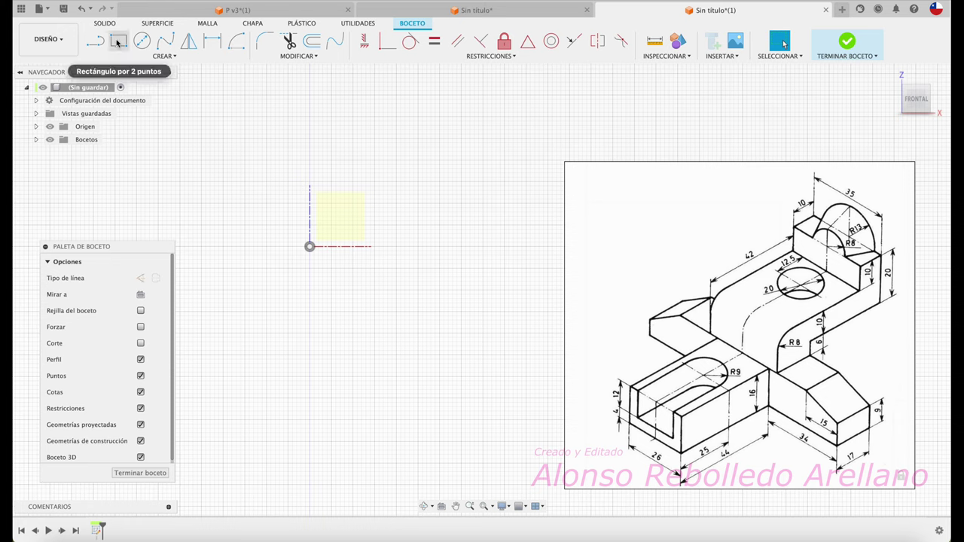
left_click(119, 40)
left_click(309, 246)
left_click(515, 154)
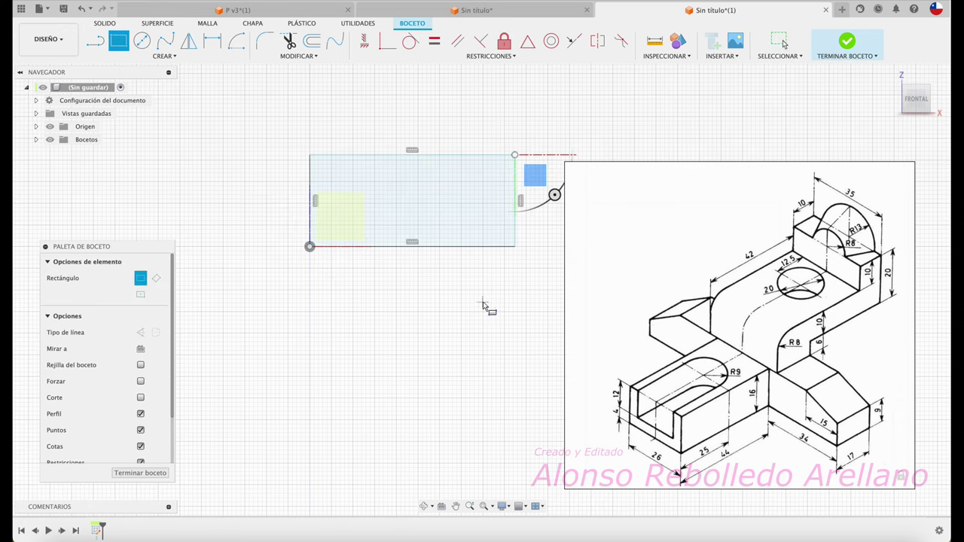
key("Escape")
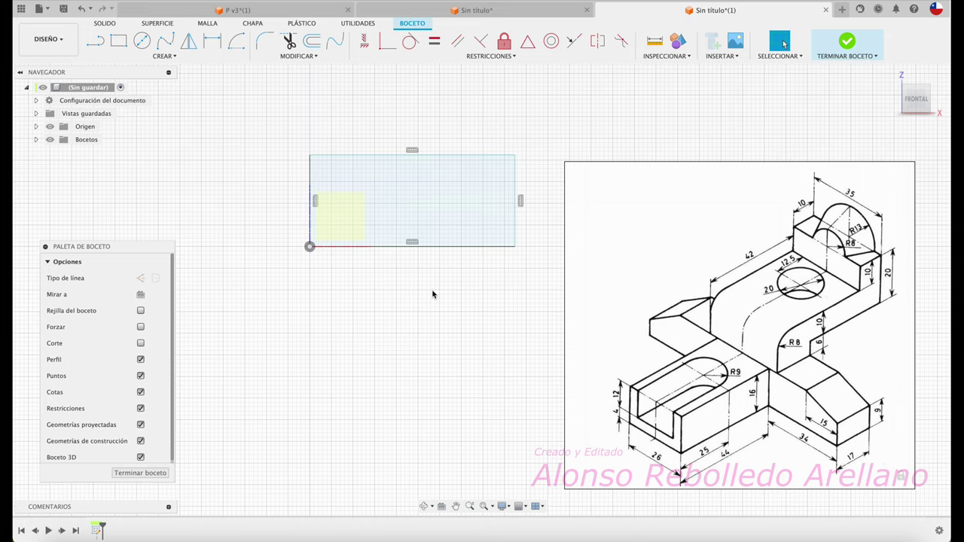
Dimension the rectangle 26 wide and 16 tall, then finish the sketch.
key("d")
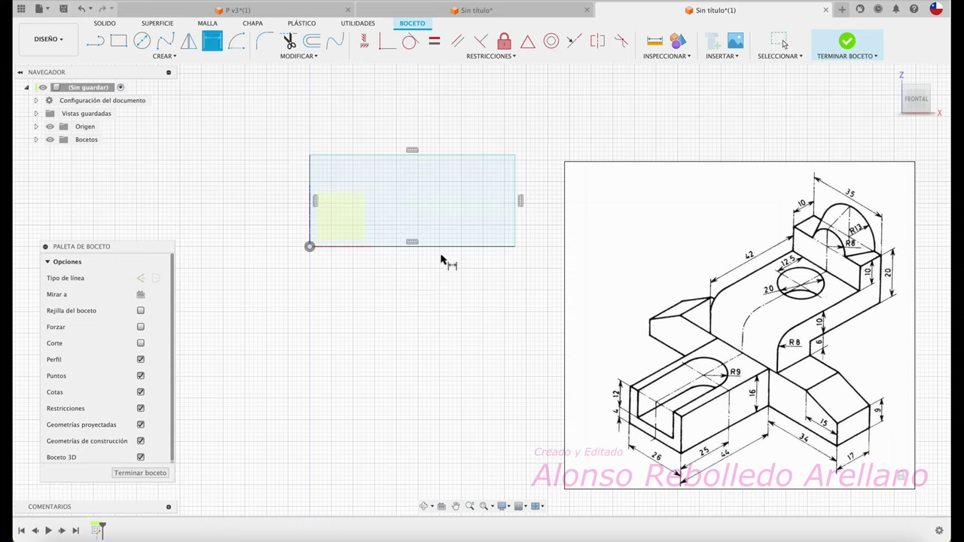
left_click(448, 249)
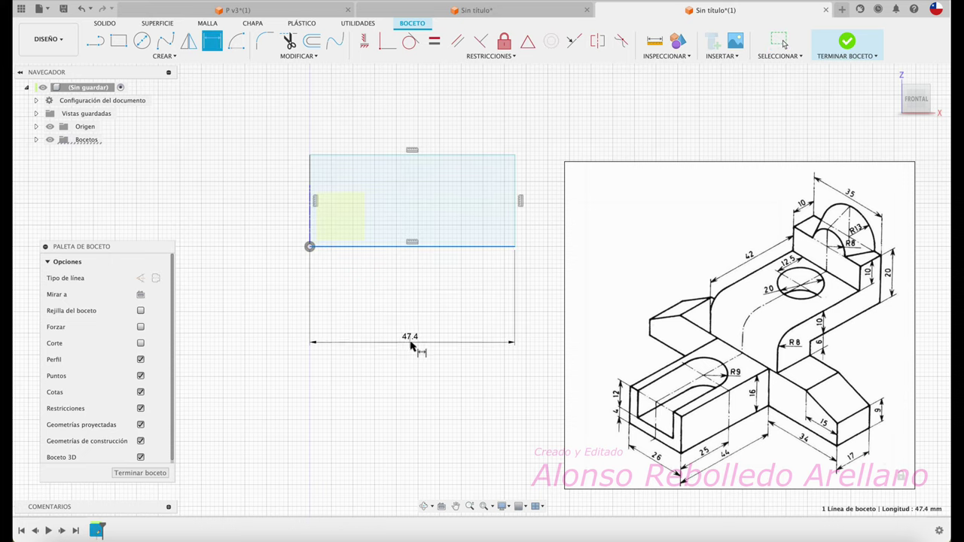
left_click(410, 343)
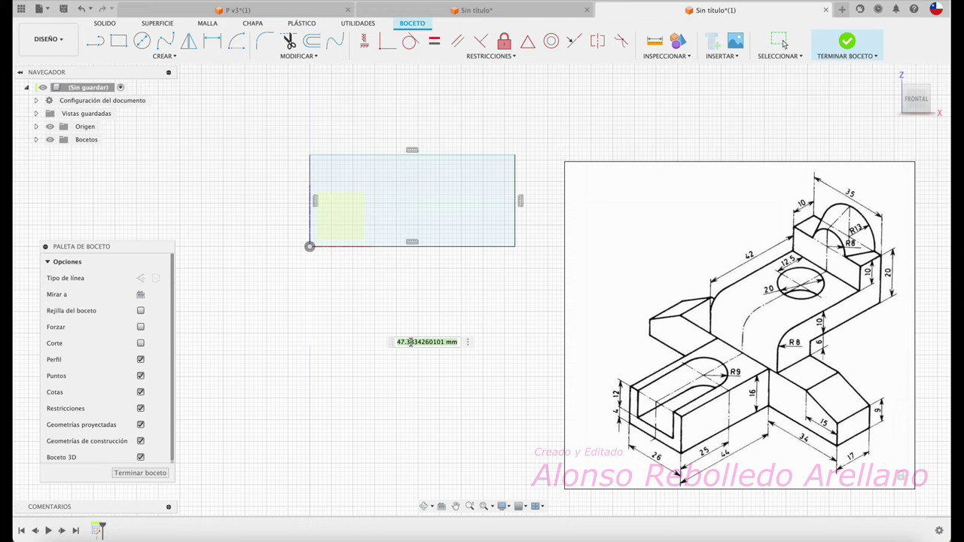
type("26")
key("Return")
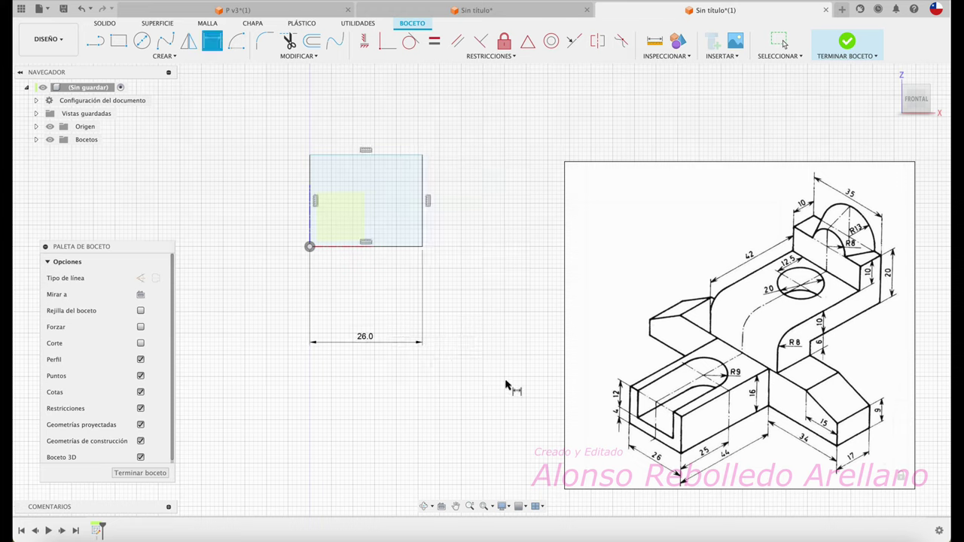
left_click(424, 222)
left_click(489, 208)
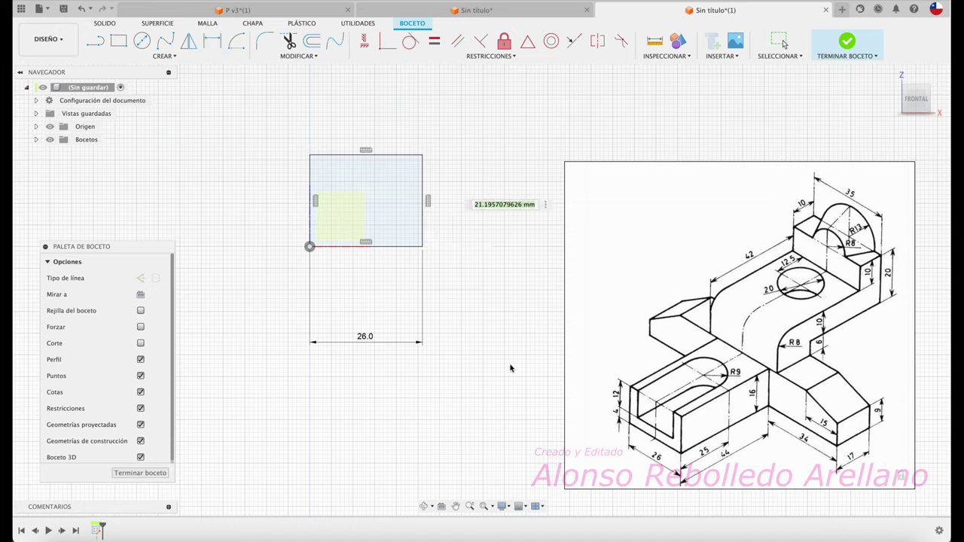
type("16")
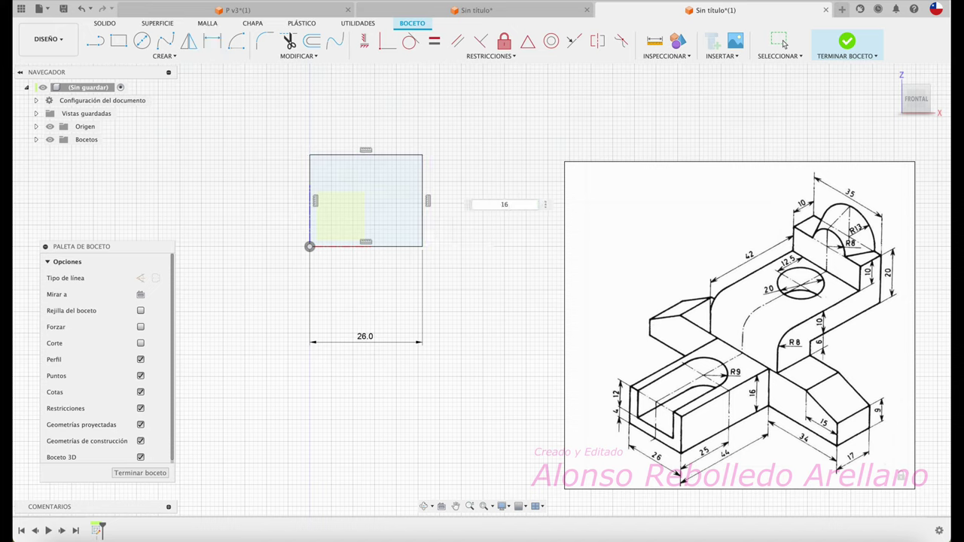
key("Return")
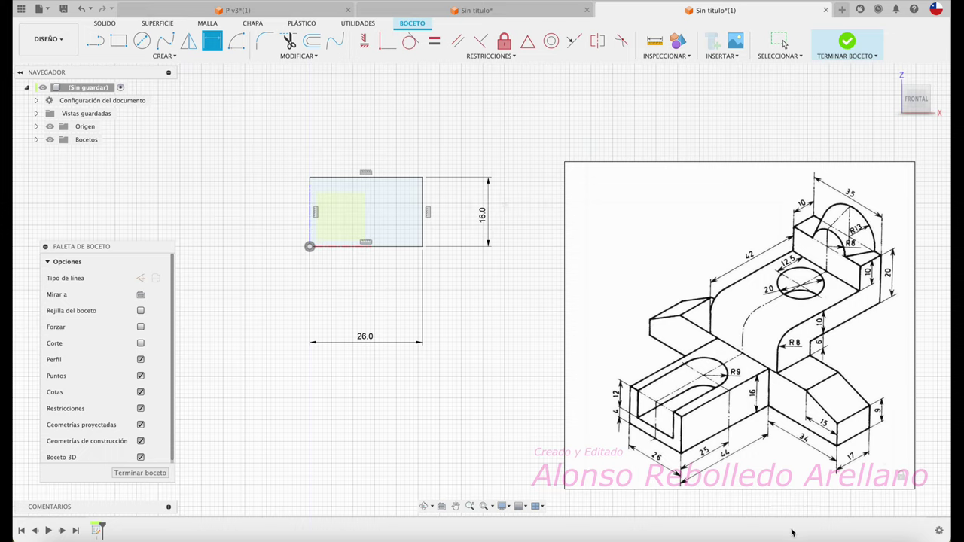
left_click_drag(592, 477, 650, 435)
left_click_drag(766, 477, 731, 459)
left_click(843, 56)
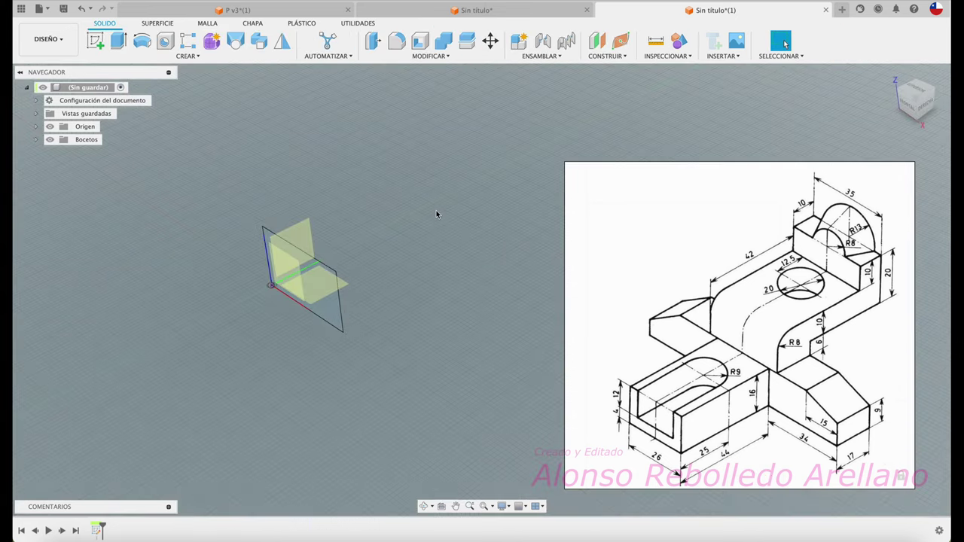
Extrude the 26 × 16 rectangle profile 44 mm into a solid box.
key("e")
left_click(313, 282)
left_click_drag(344, 254, 401, 205)
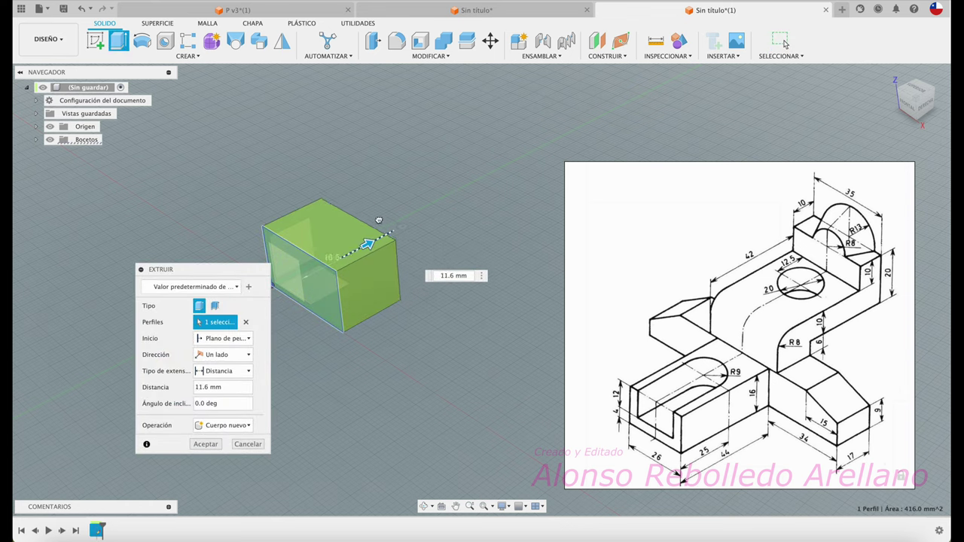
type("44")
key("Return")
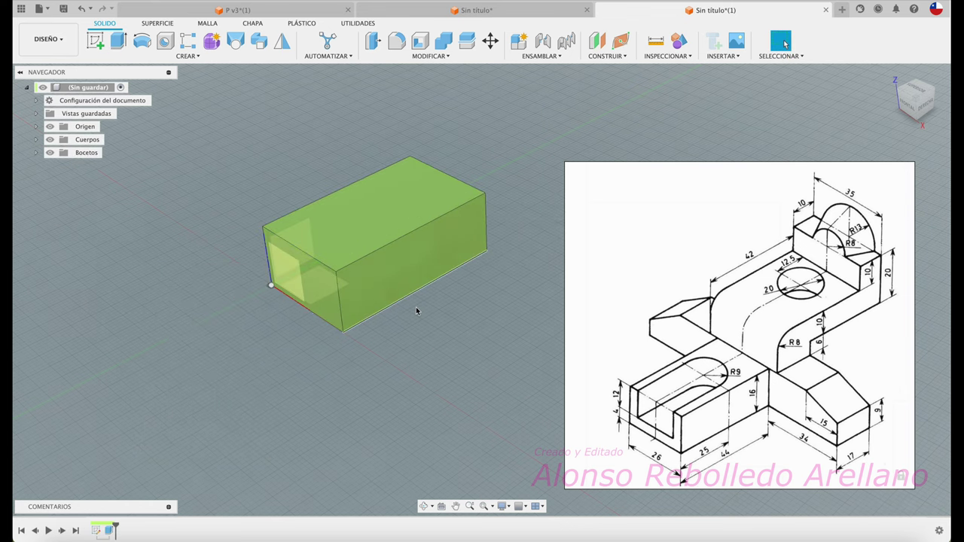
middle_click_drag(439, 355, 519, 369, "shift")
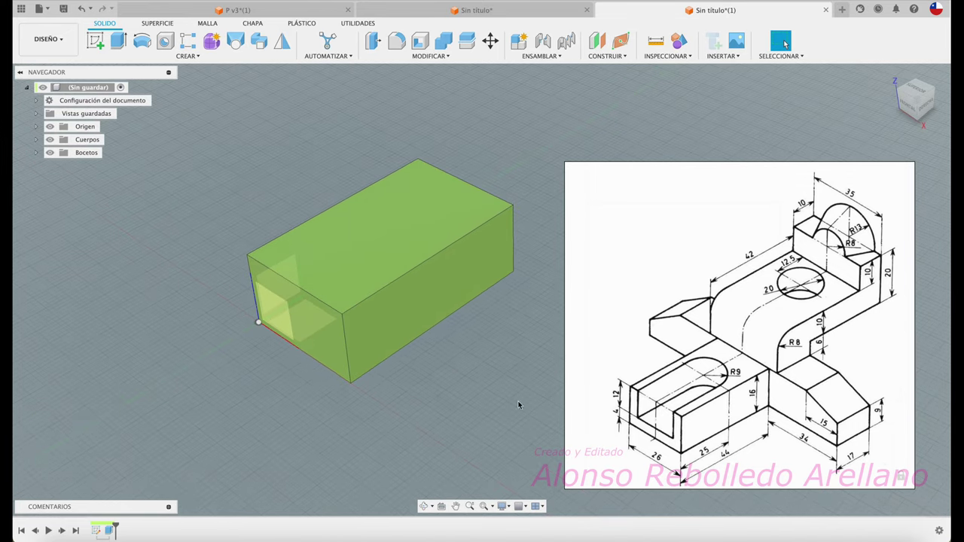
middle_click_drag(519, 405, 421, 316, "shift")
left_click(95, 41)
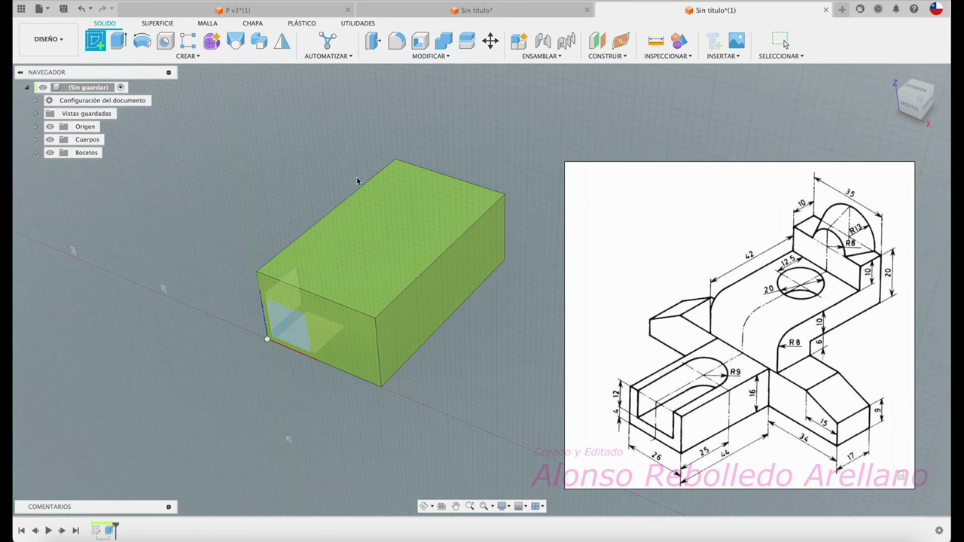
Sketch a centre-diameter circle near the far end of the box's top face.
left_click(415, 210)
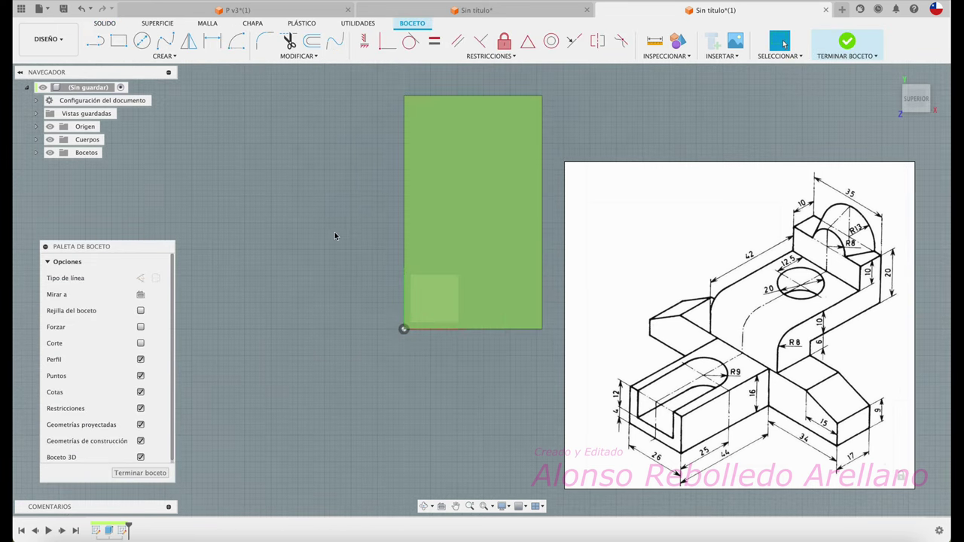
left_click(142, 44)
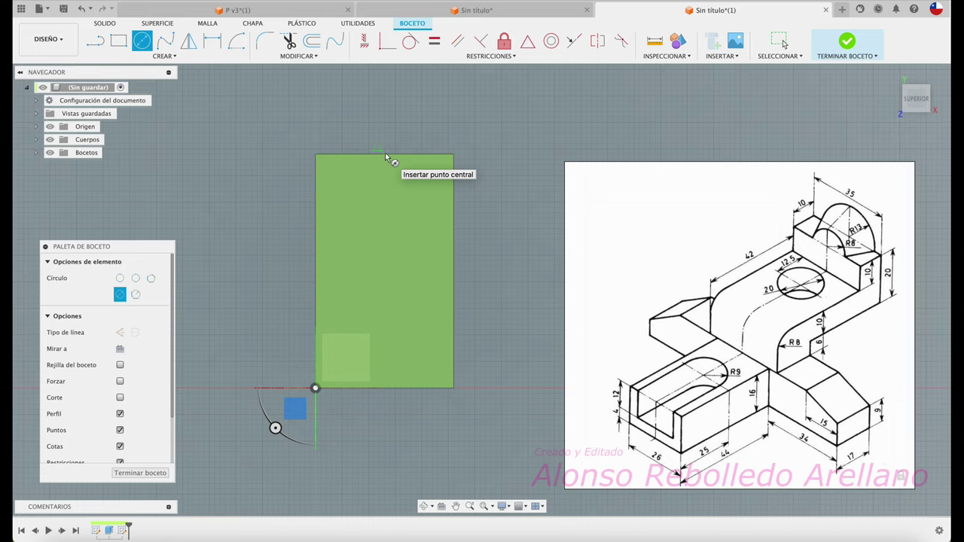
left_click(385, 212)
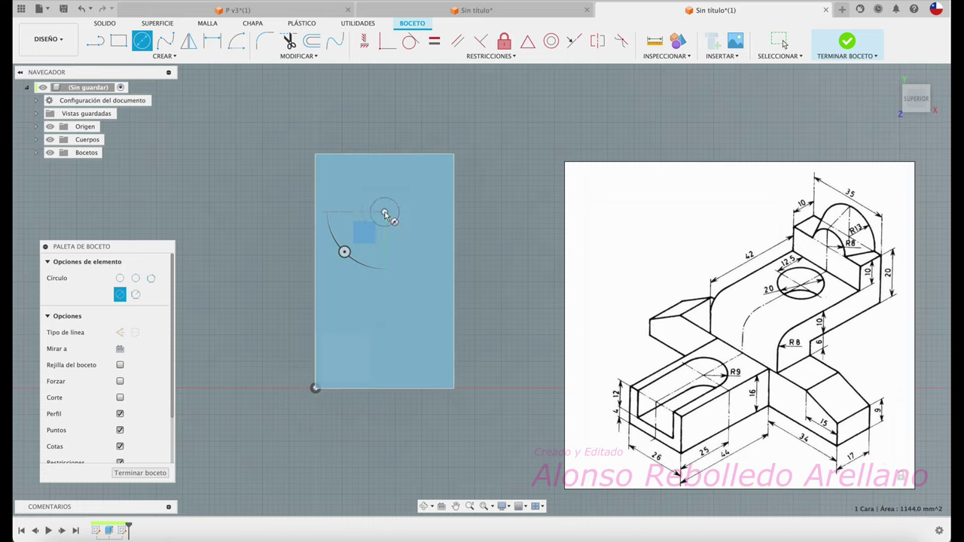
left_click(420, 209)
key("Escape")
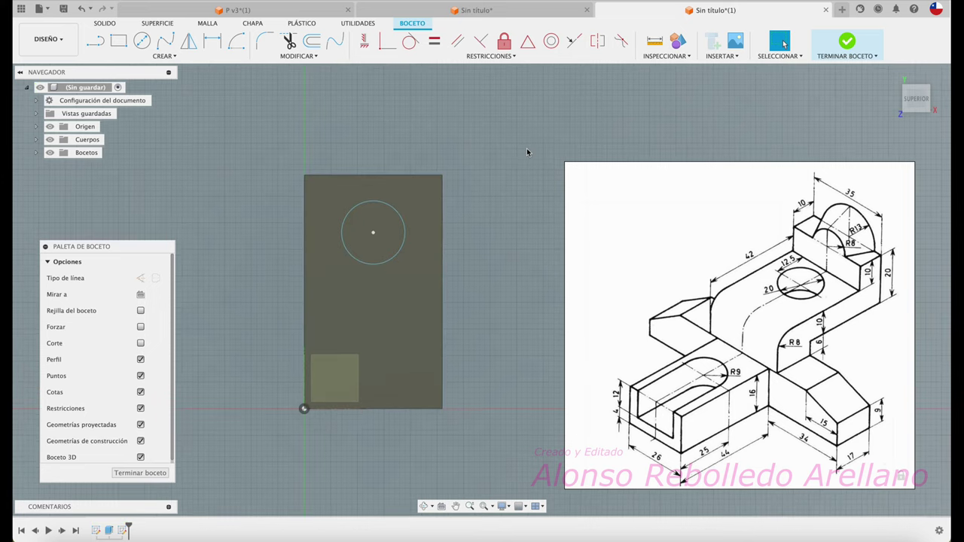
Dimension the circle to an 18 mm diameter.
key("d")
left_click(388, 207)
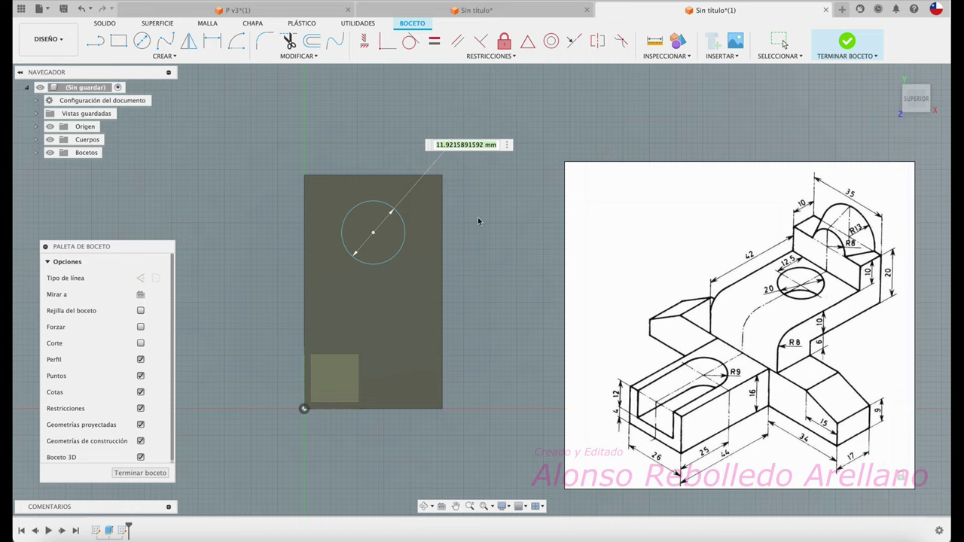
type("18")
key("Return")
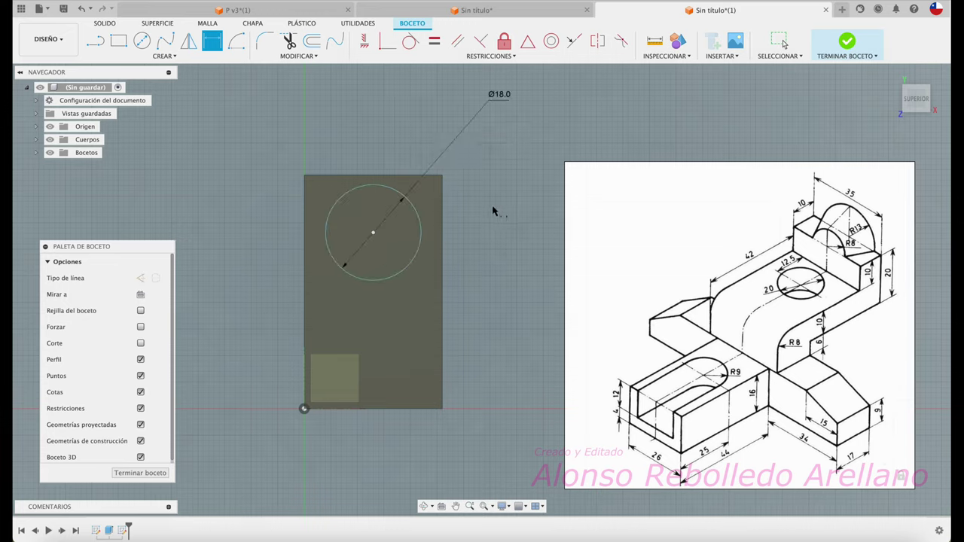
left_click(415, 258)
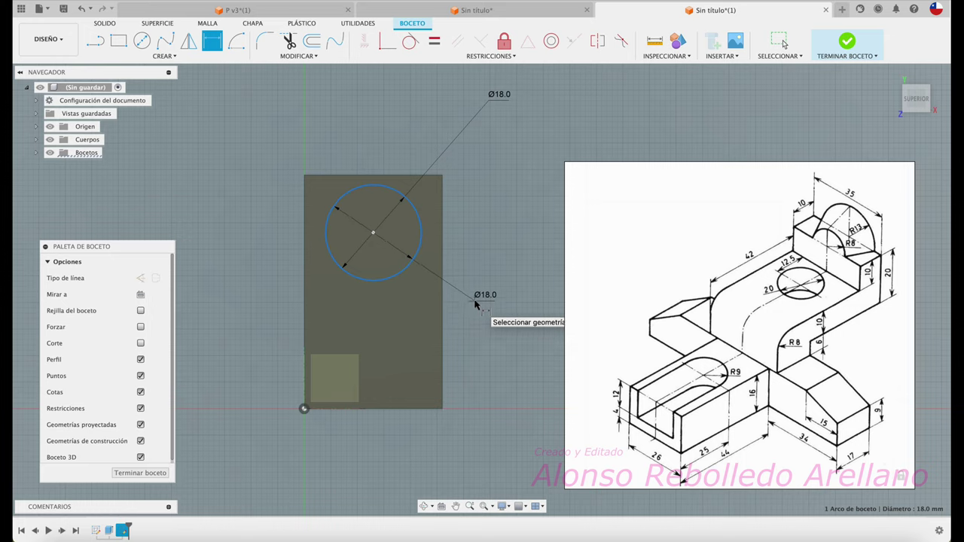
right_click(476, 302)
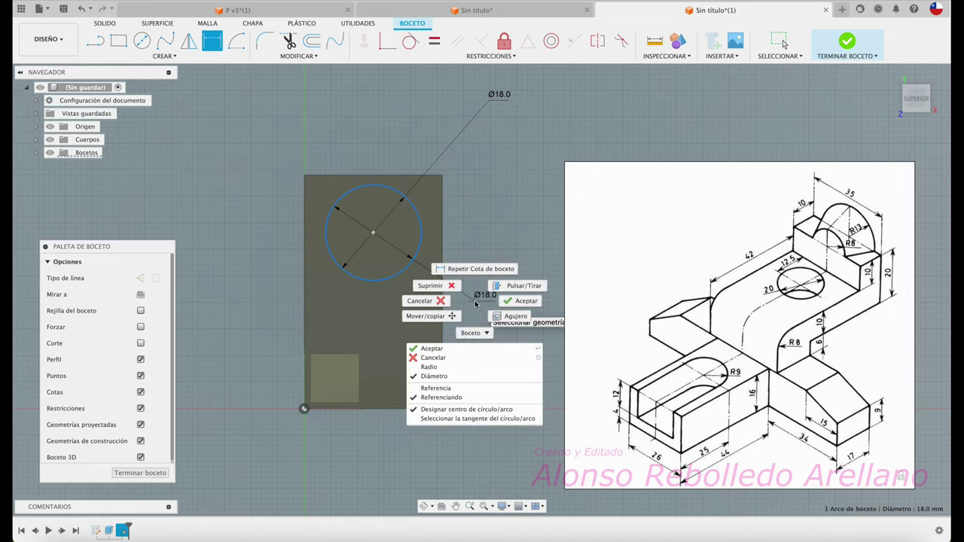
Add an R9.0 radius dimension to the circle as a reference dimension.
left_click(445, 369)
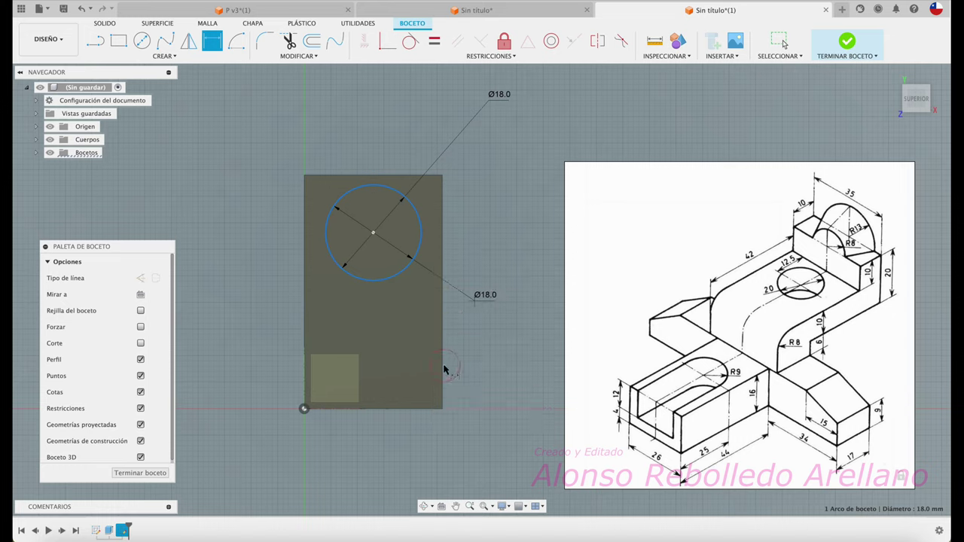
left_click(484, 298)
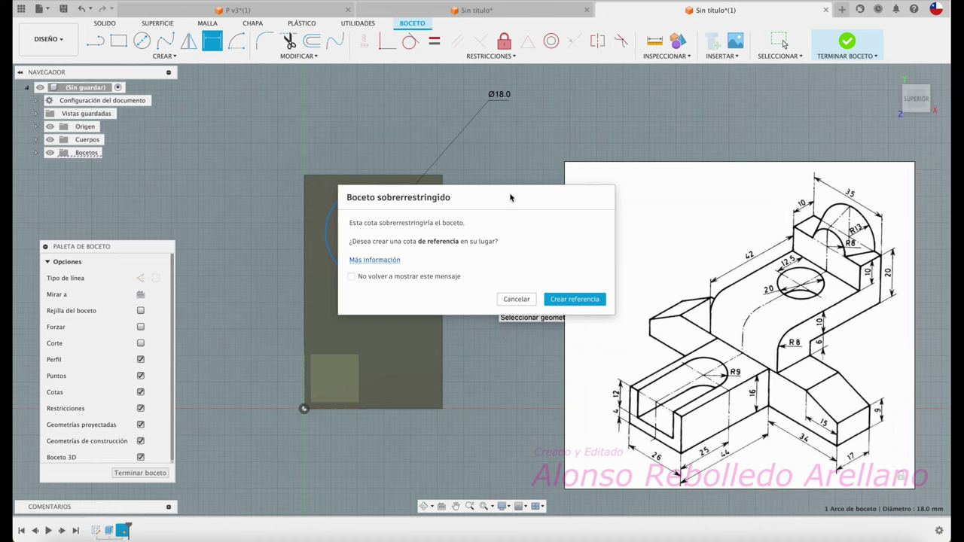
mouse_move(508, 201)
left_mouse_down()
mouse_move(590, 184)
mouse_move(654, 142)
left_mouse_up()
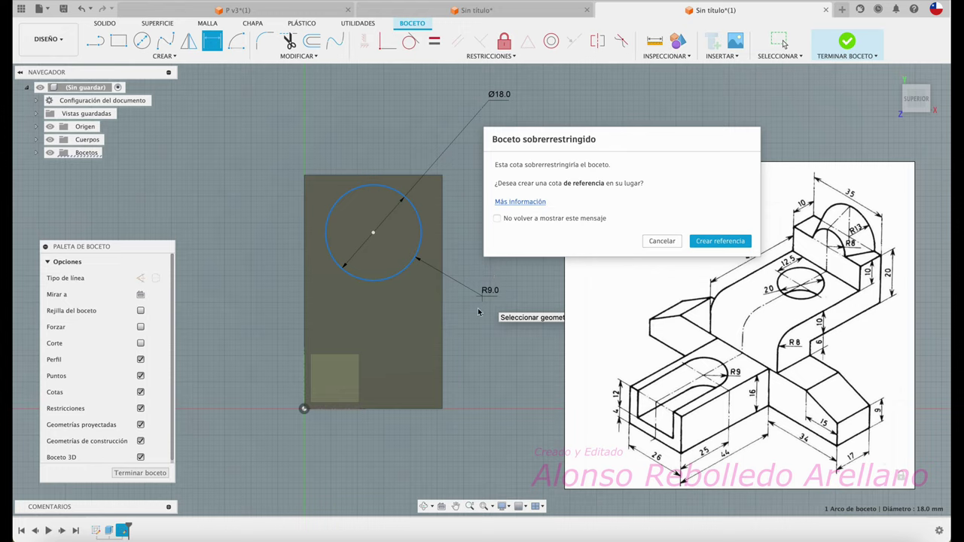
left_click(729, 242)
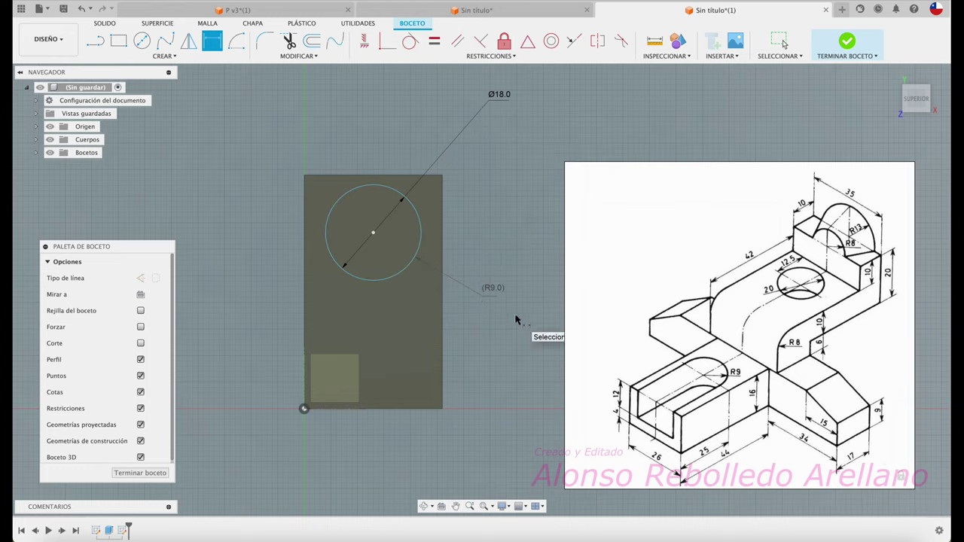
key("Escape")
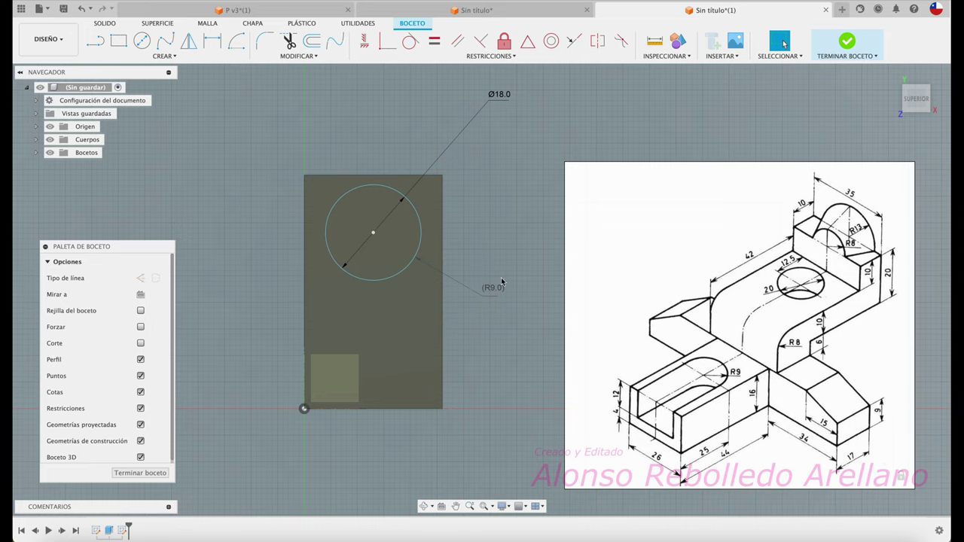
Dimension the circle's centre 25 mm above the rectangle's bottom edge, dismissing over-constraint warnings.
key("d")
left_click(379, 280)
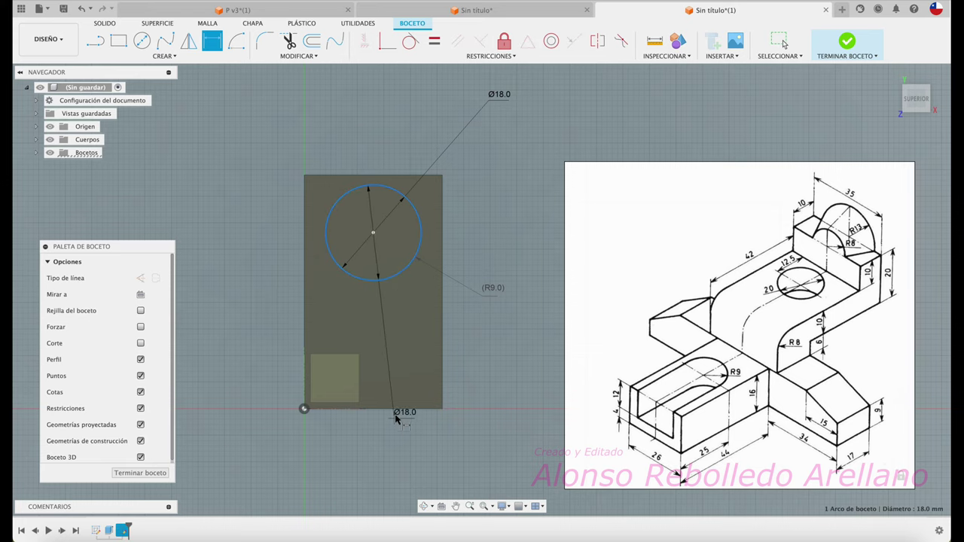
left_click(398, 409)
left_click(516, 300)
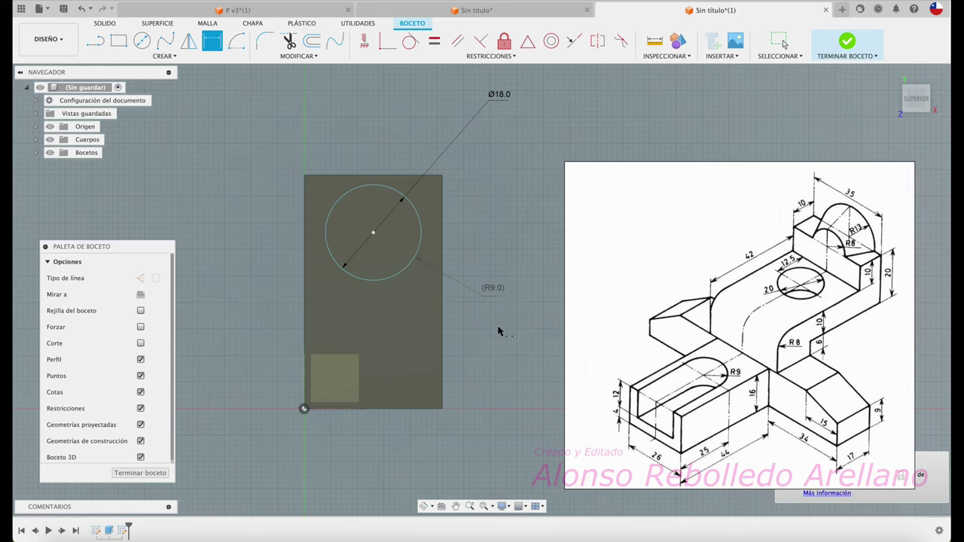
left_click(389, 279)
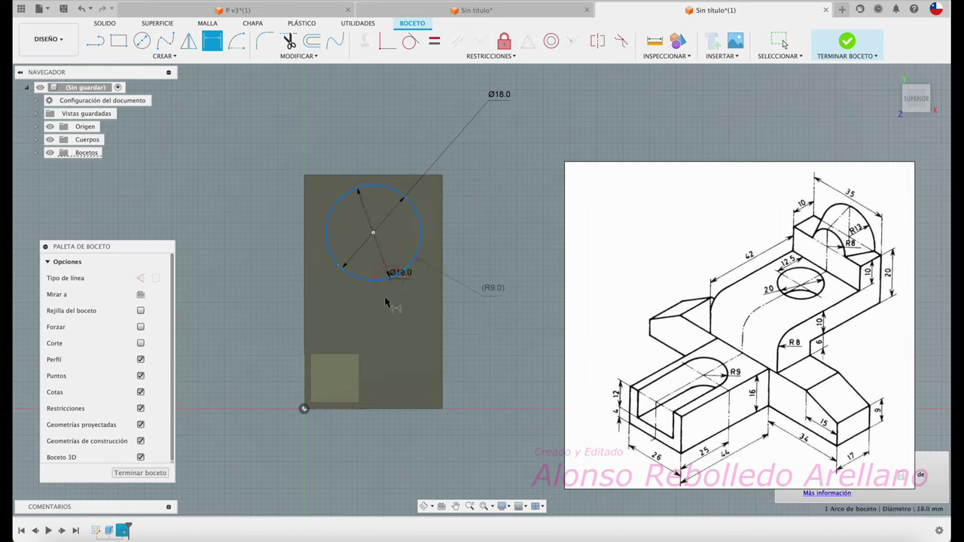
left_click(424, 409)
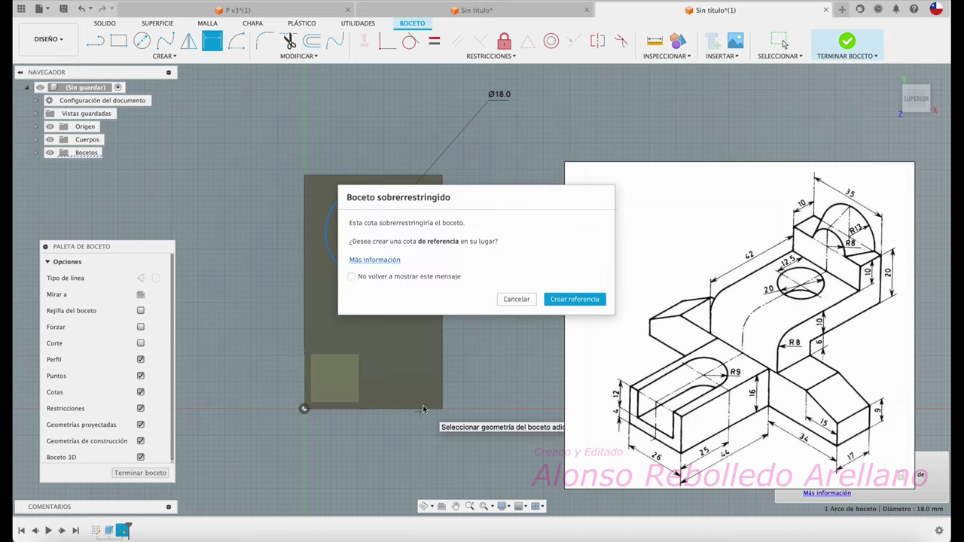
left_click(513, 299)
left_click(401, 277)
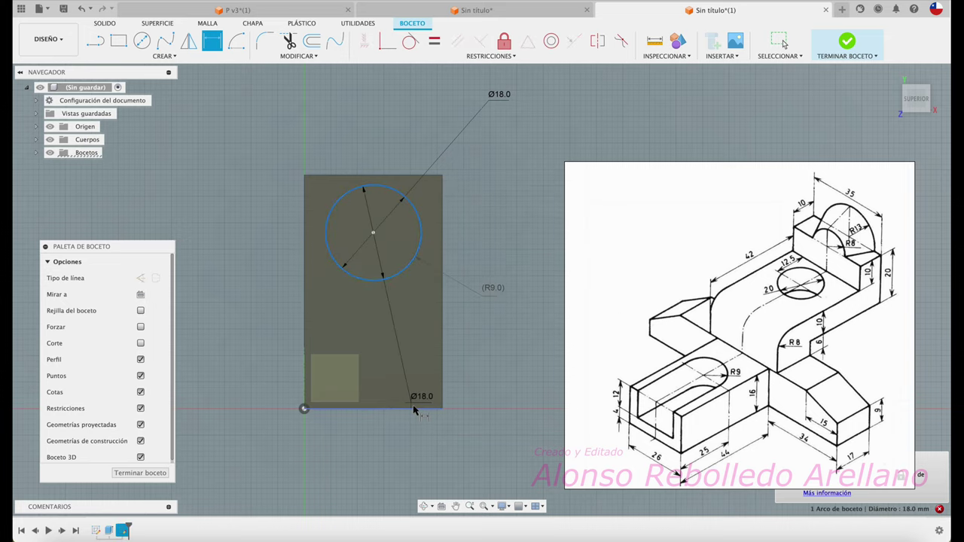
left_click(415, 409)
left_click(263, 344)
type("25")
key("Return")
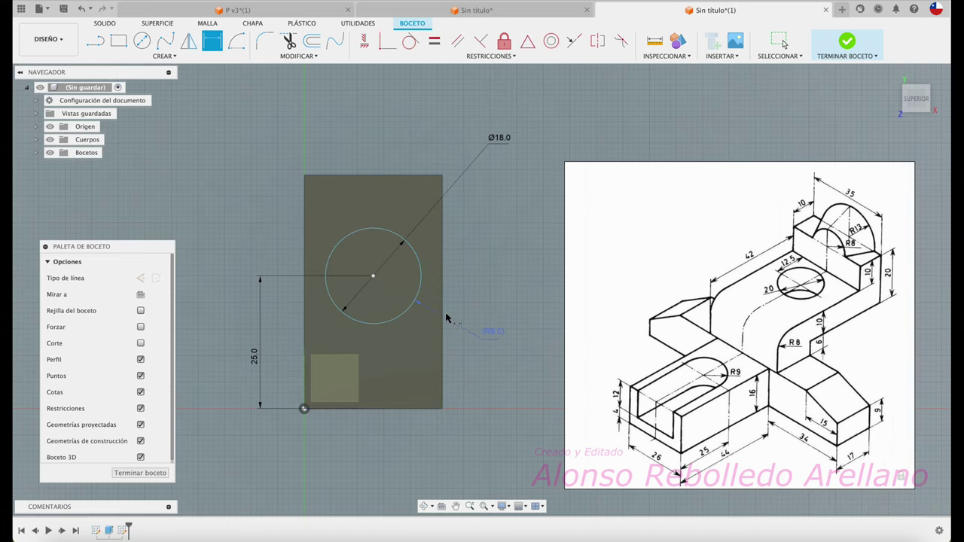
Draw a horizontal construction line through the circle's centre.
key("l")
left_click(303, 409)
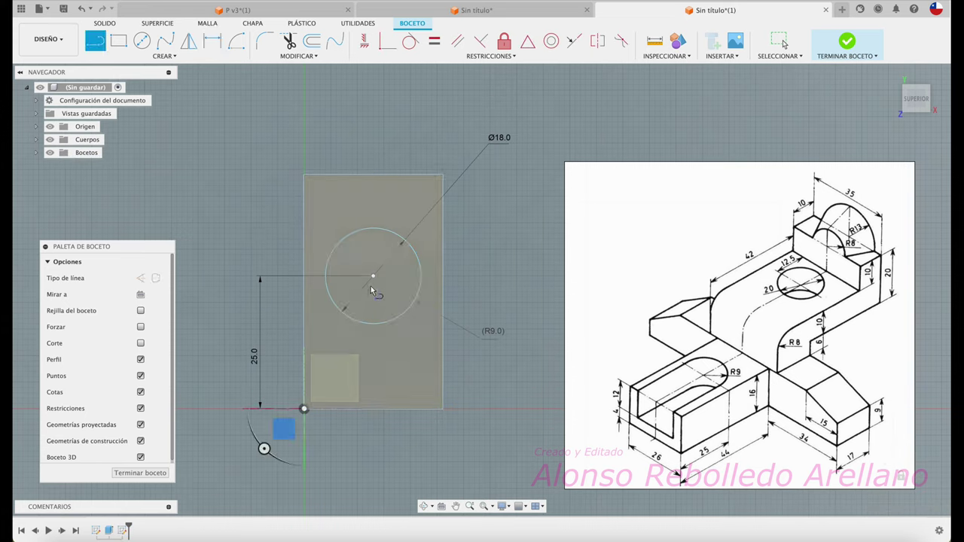
left_click(288, 277)
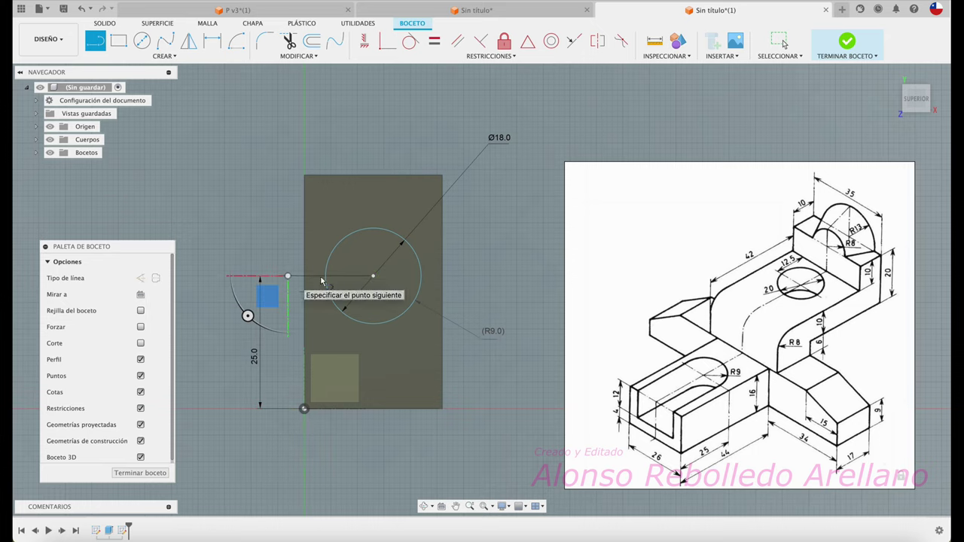
left_click(508, 277)
key("Escape")
left_click(484, 277)
left_click(144, 278)
left_click(223, 148)
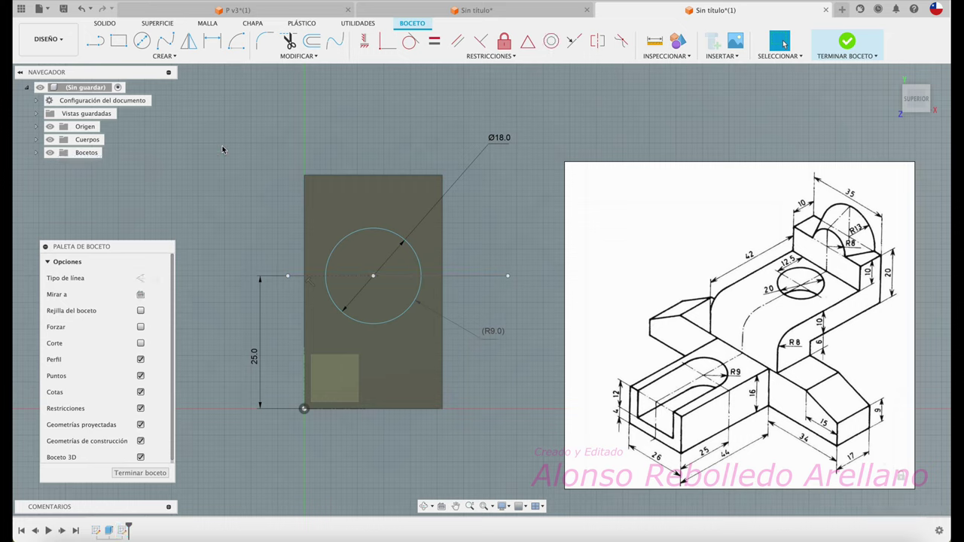
Draw vertical lines from both sides of the circle past the bottom edge, then finish the sketch.
key("l")
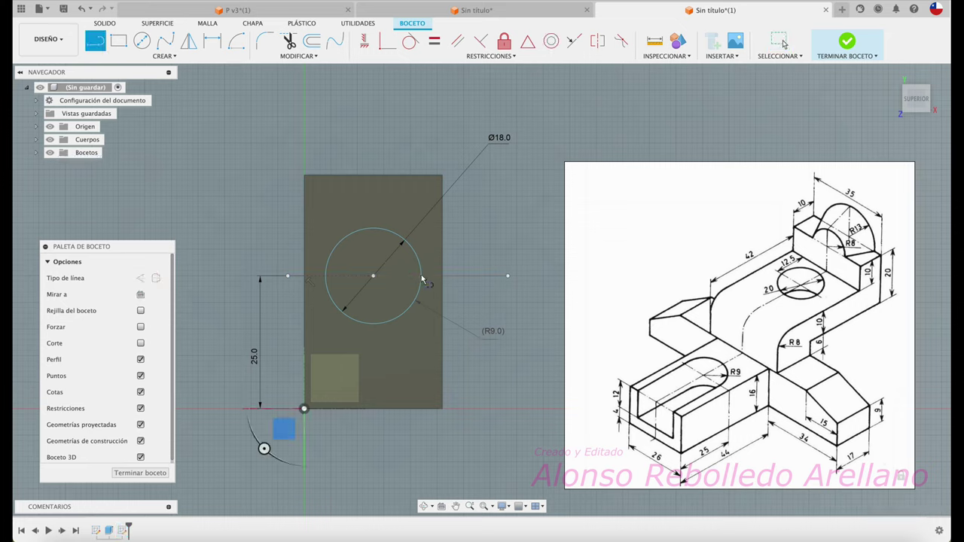
left_click(421, 277)
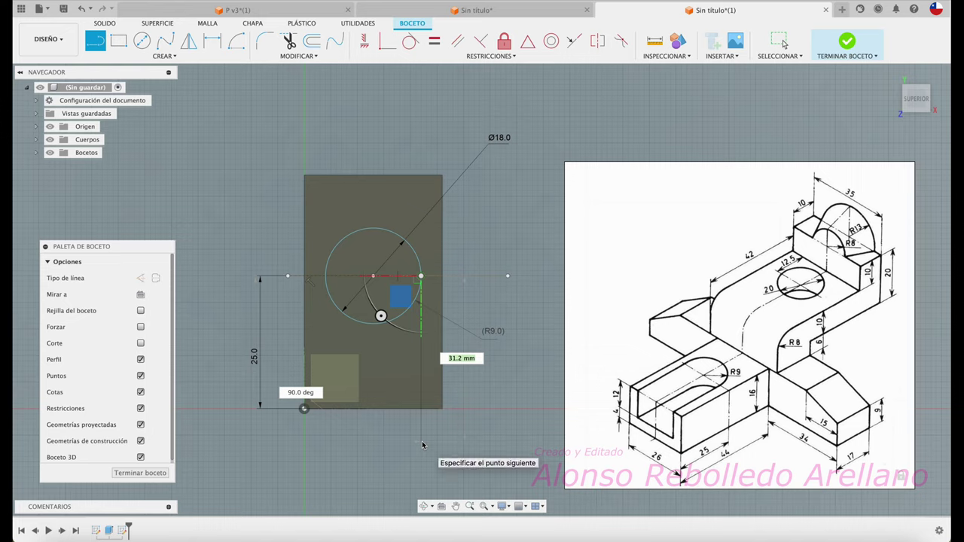
left_click(421, 442)
key("Escape")
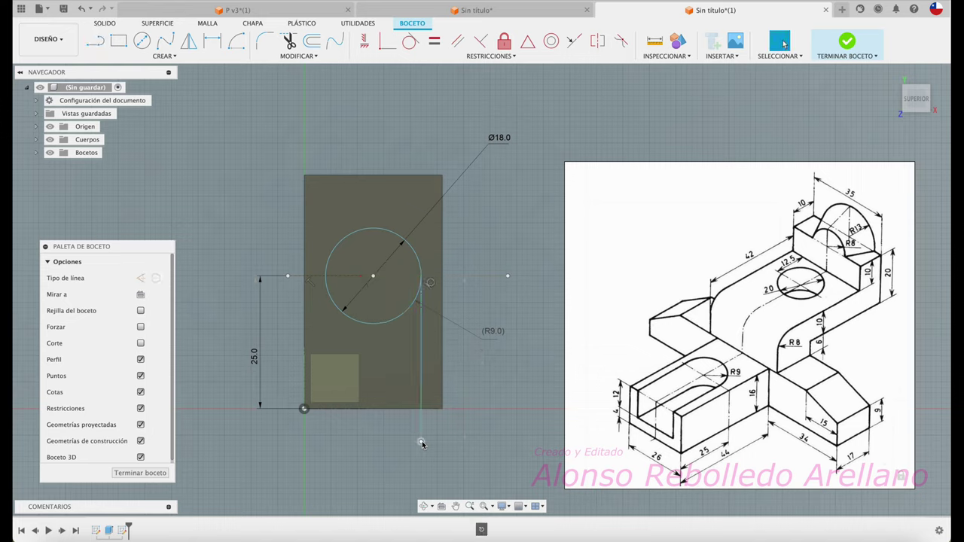
key("l")
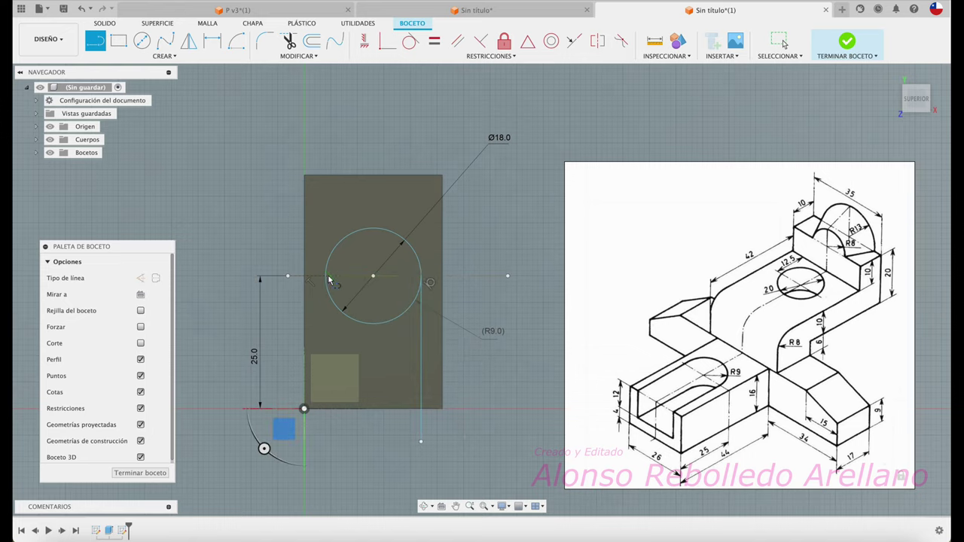
left_click(325, 277)
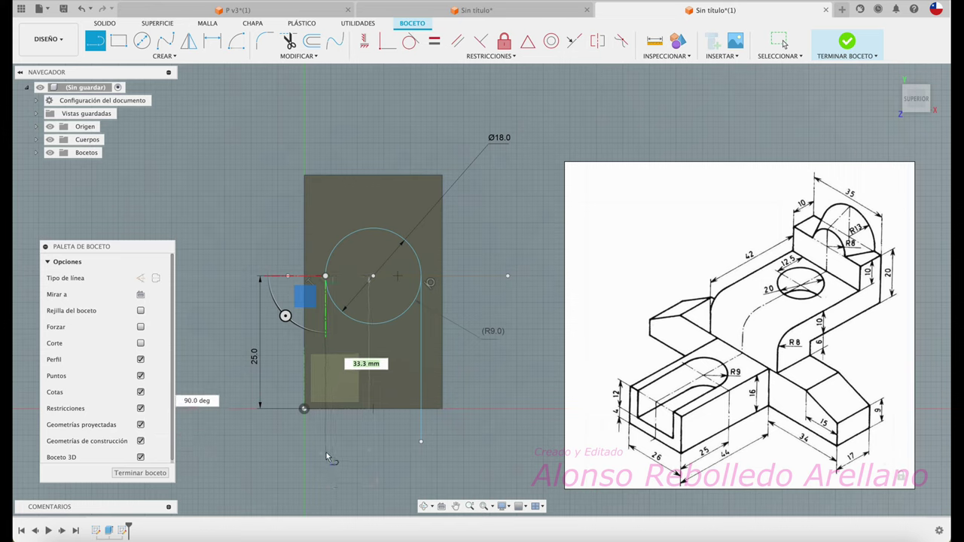
left_click(326, 453)
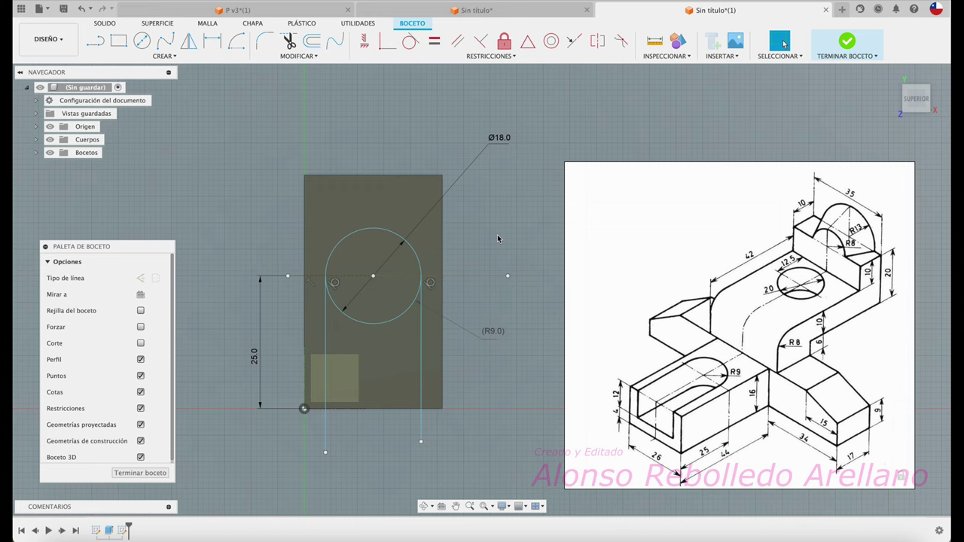
left_click(846, 41)
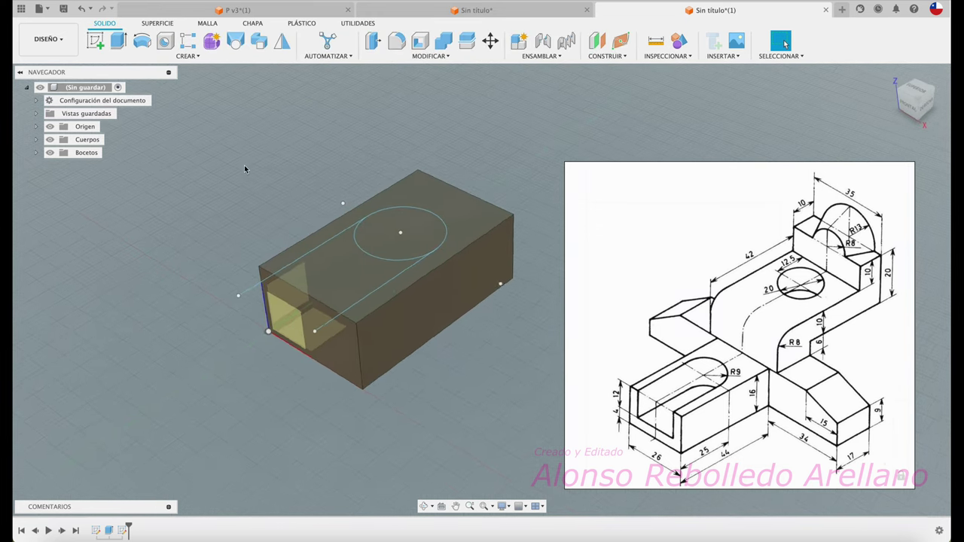
Cut the circle and strip profiles 12 mm down into the block as a rounded slot.
left_click(118, 40)
left_click(357, 250)
left_click(327, 267)
left_click_drag(328, 267, 345, 437)
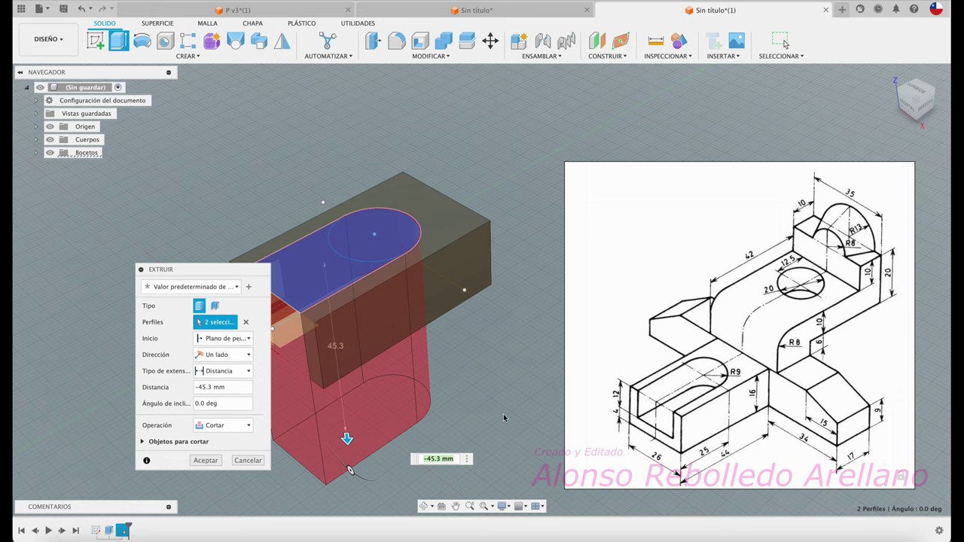
middle_click_drag(504, 418, 574, 418)
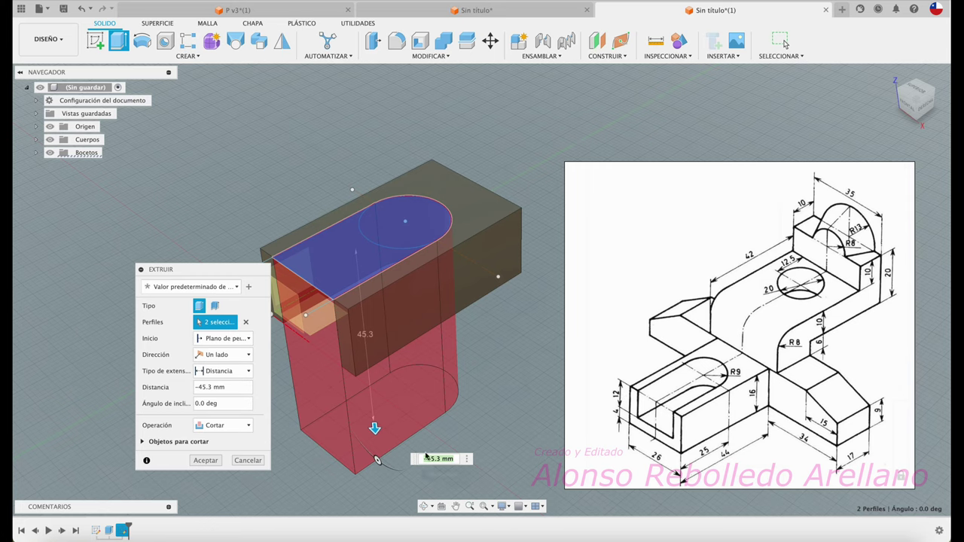
type("2")
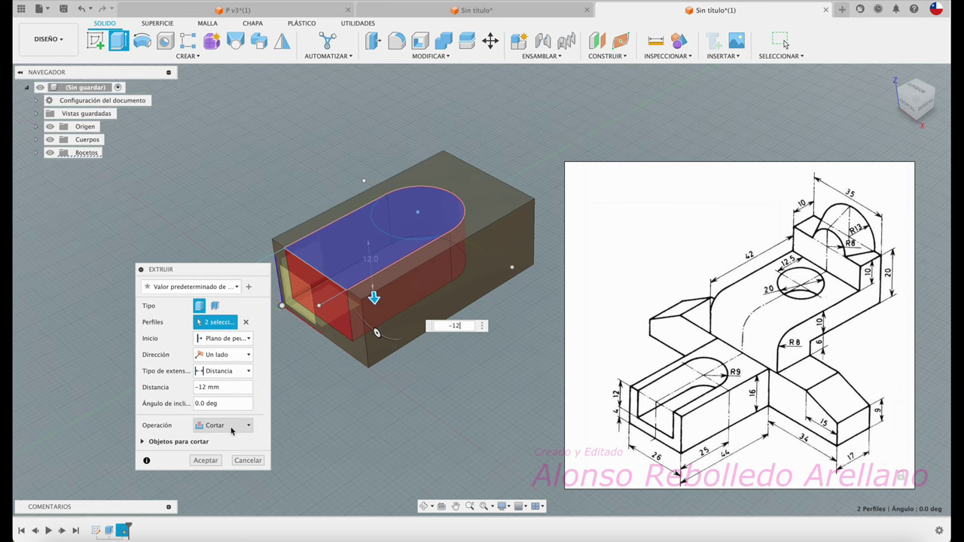
left_click(206, 459)
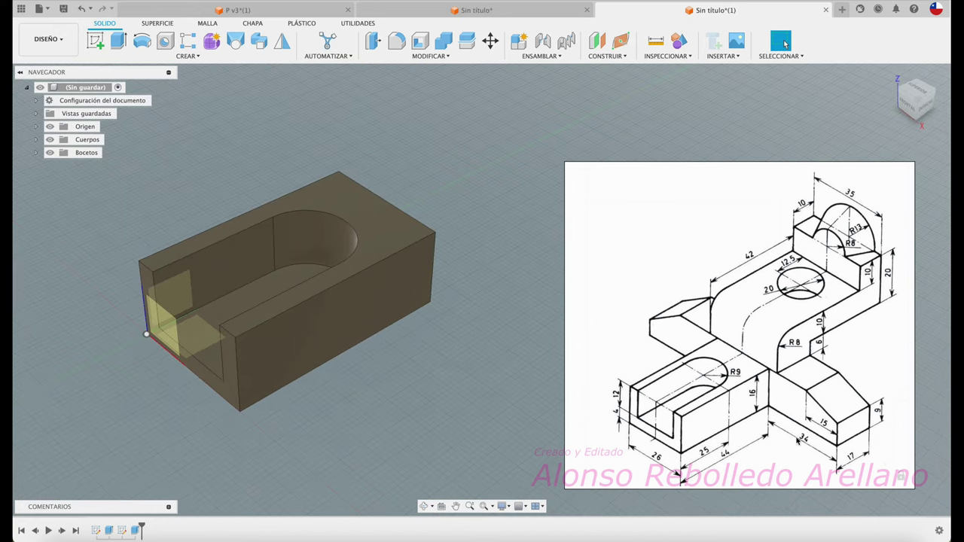
left_click(95, 41)
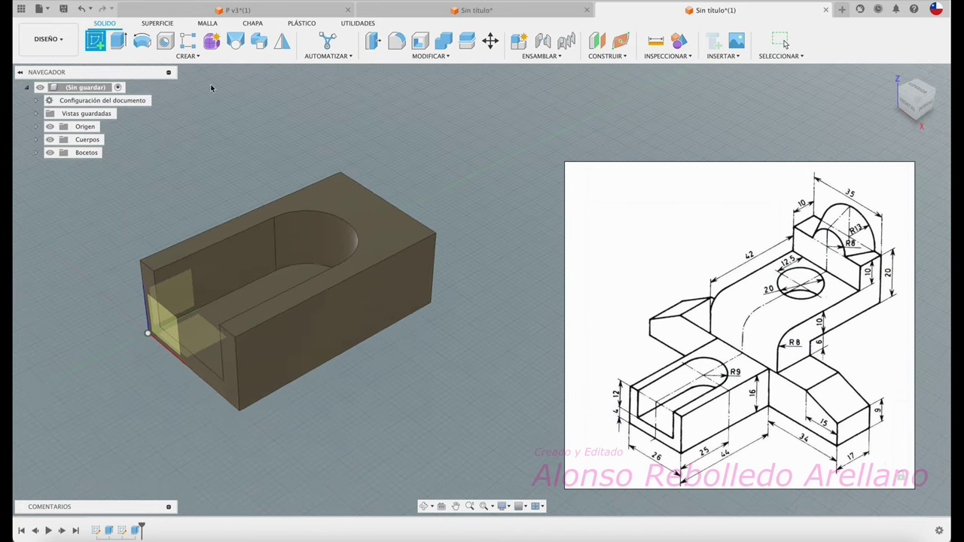
Draw a closed sloped line profile projecting from the block's end face.
left_click(317, 369)
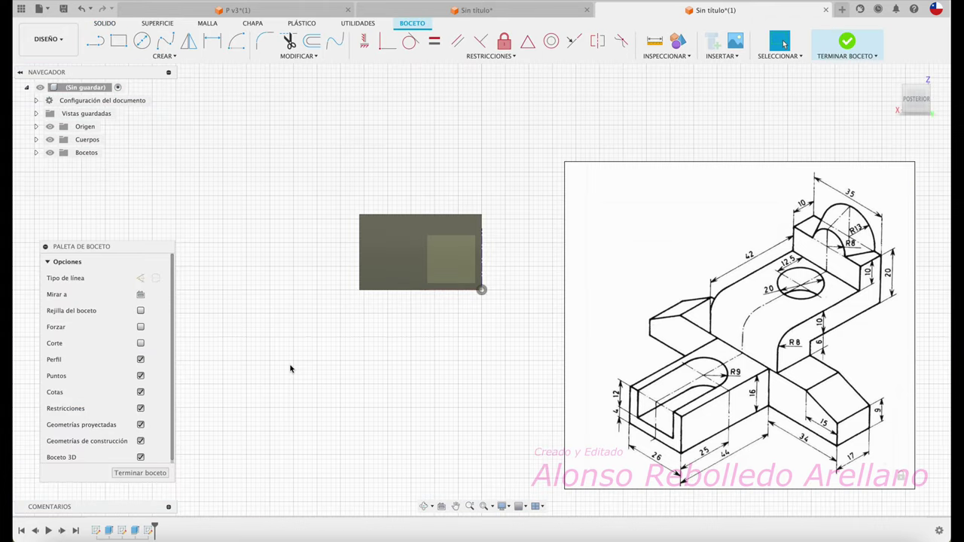
left_click(94, 41)
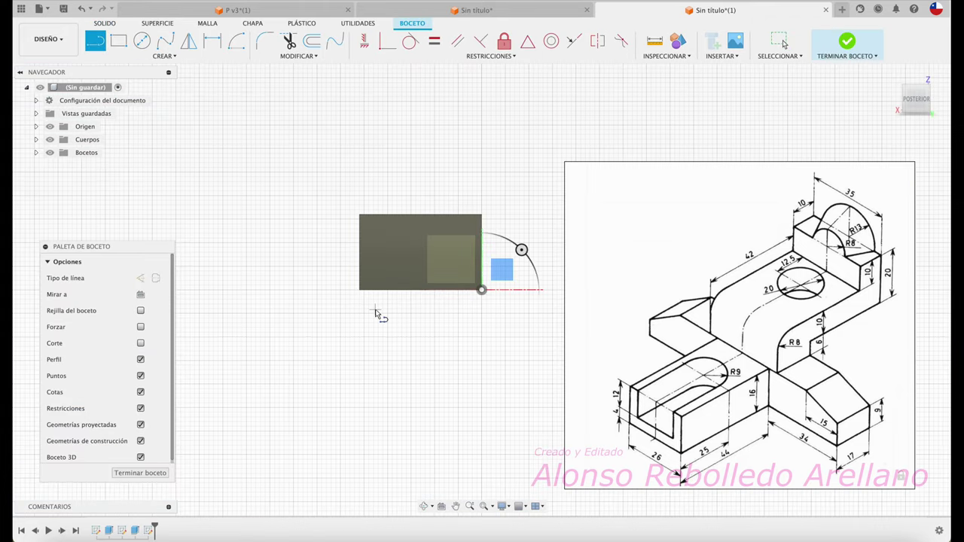
scroll(376, 314, "up", 2)
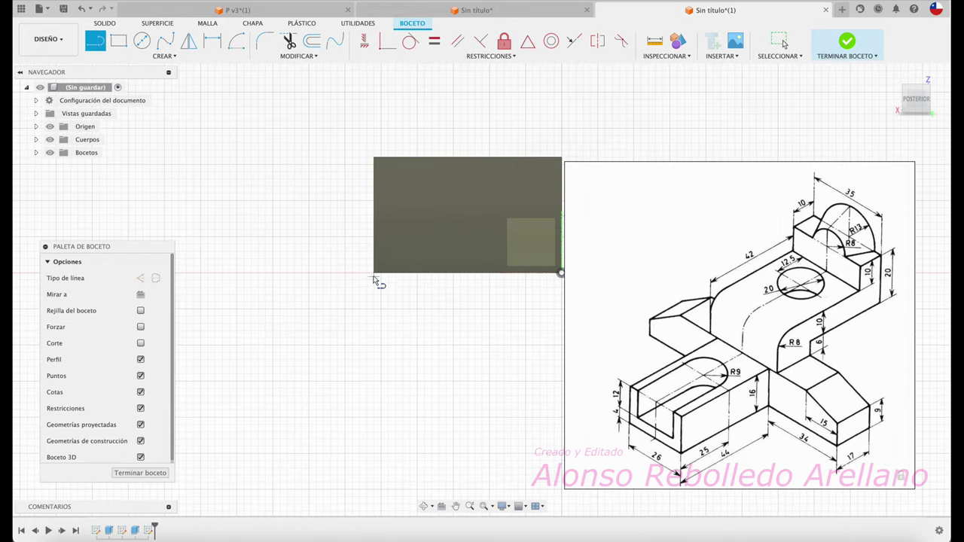
left_click(374, 272)
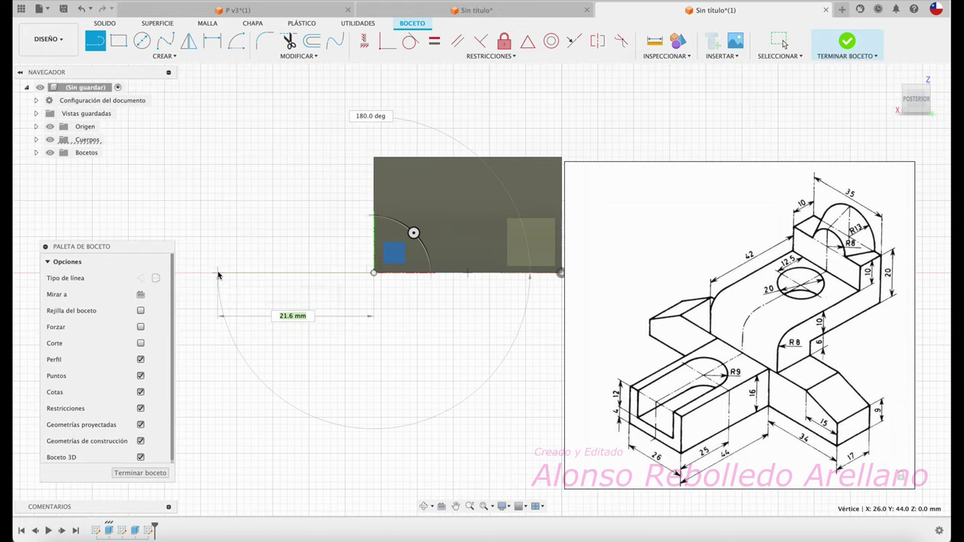
left_click(218, 272)
left_click(217, 204)
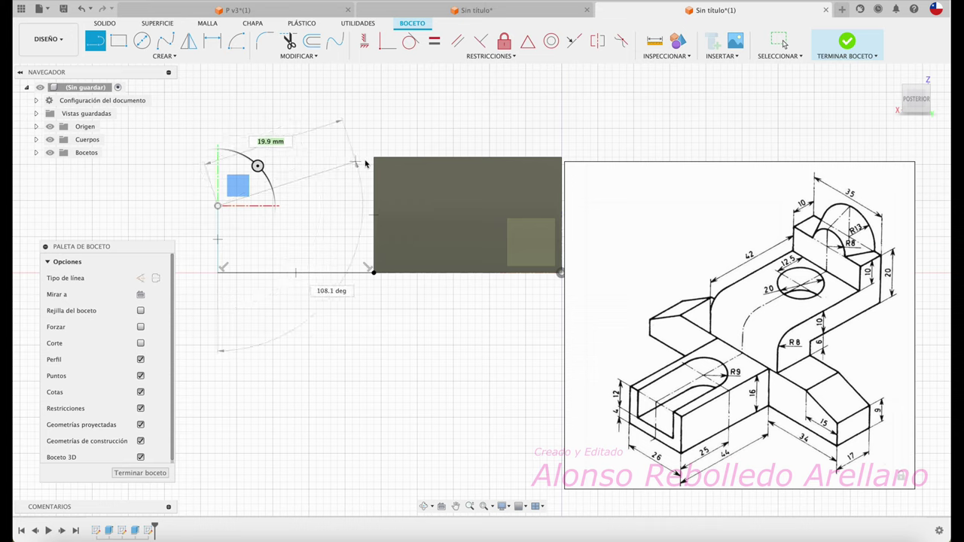
left_click(282, 157)
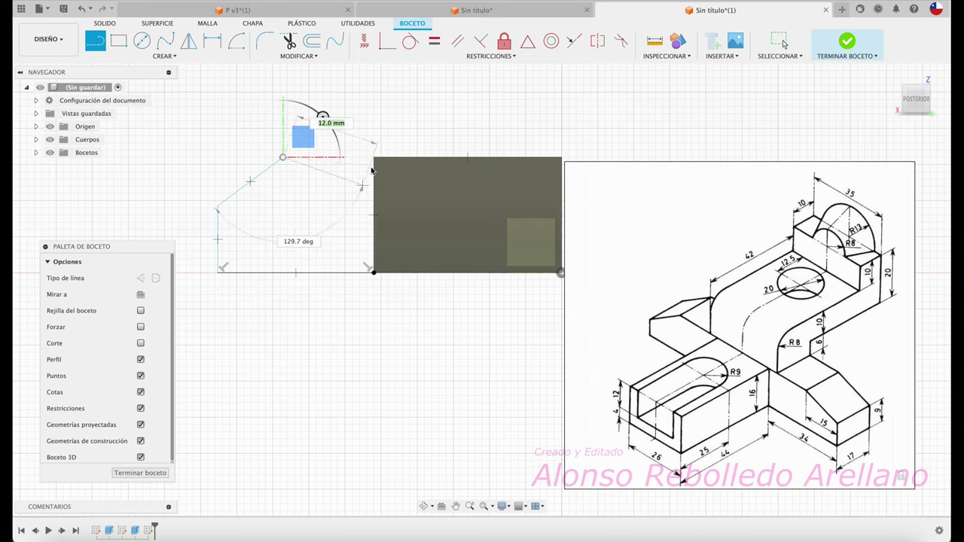
left_click(375, 158)
middle_click_drag(372, 329, 375, 327, "shift")
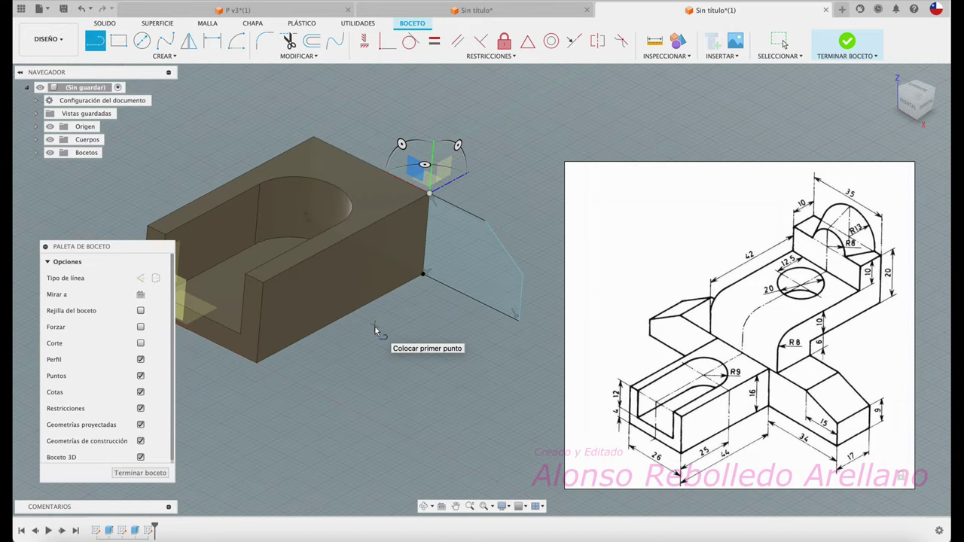
Dimension the profile's bottom edge to 34 mm.
key("d")
left_click(450, 286)
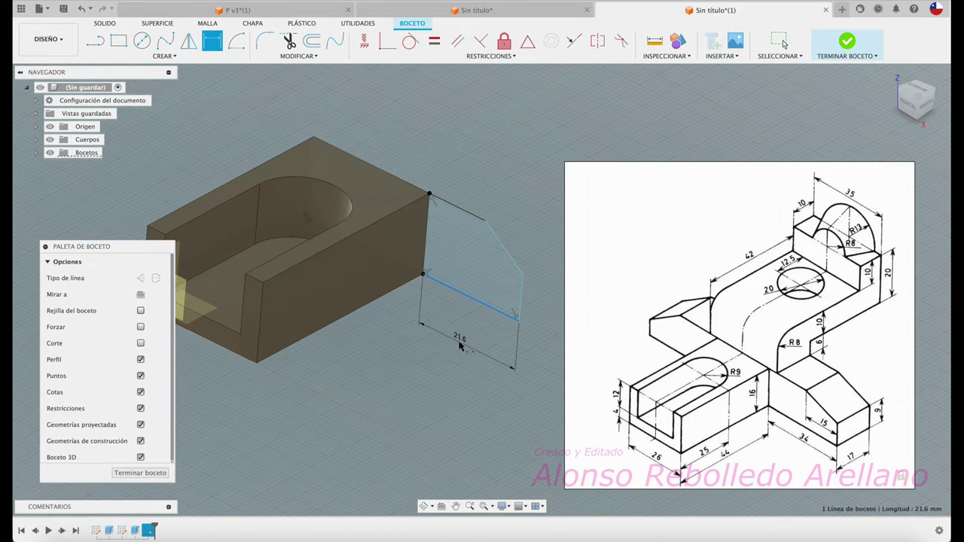
left_click(460, 342)
type("34")
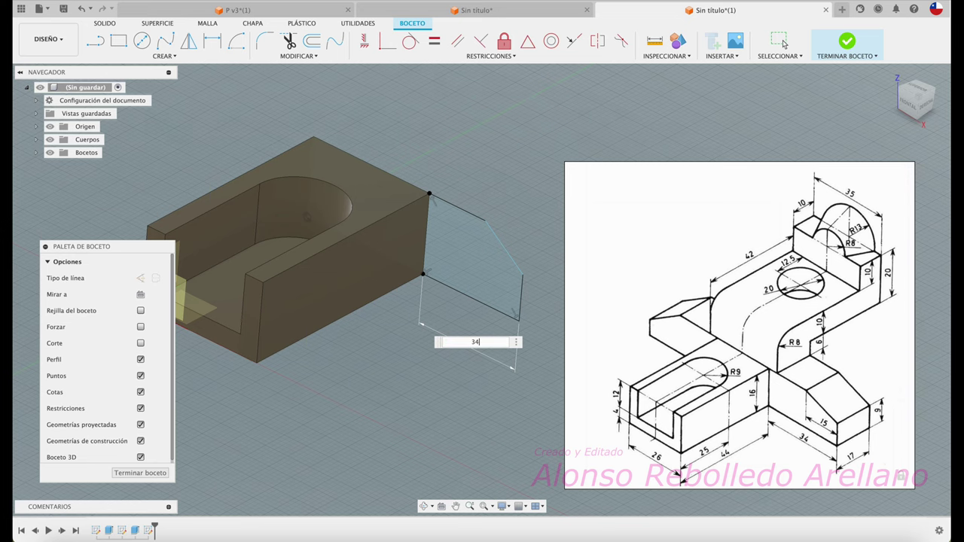
key("Return")
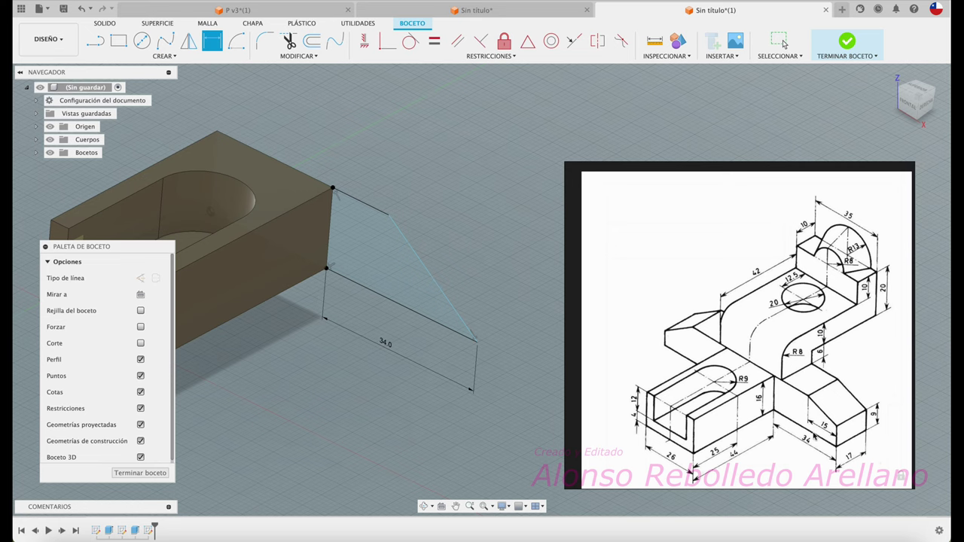
scroll(550, 406, "up", 3)
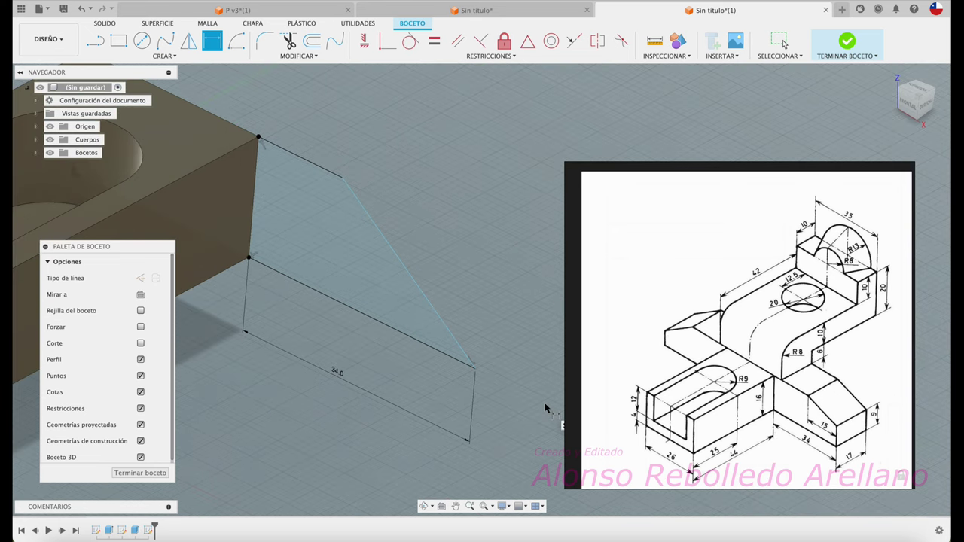
Undo the stray line, close the profile at the lower corner, and delete the unwanted slant.
scroll(476, 364, "up", 2)
scroll(476, 363, "up", 2)
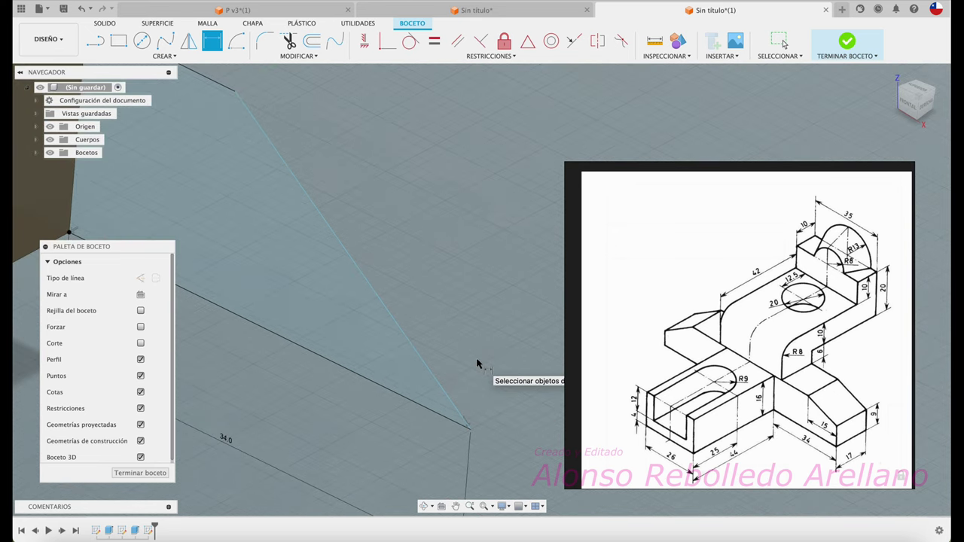
scroll(476, 364, "down", 3)
scroll(476, 364, "down", 2)
key("Escape")
key("super+z")
key("l")
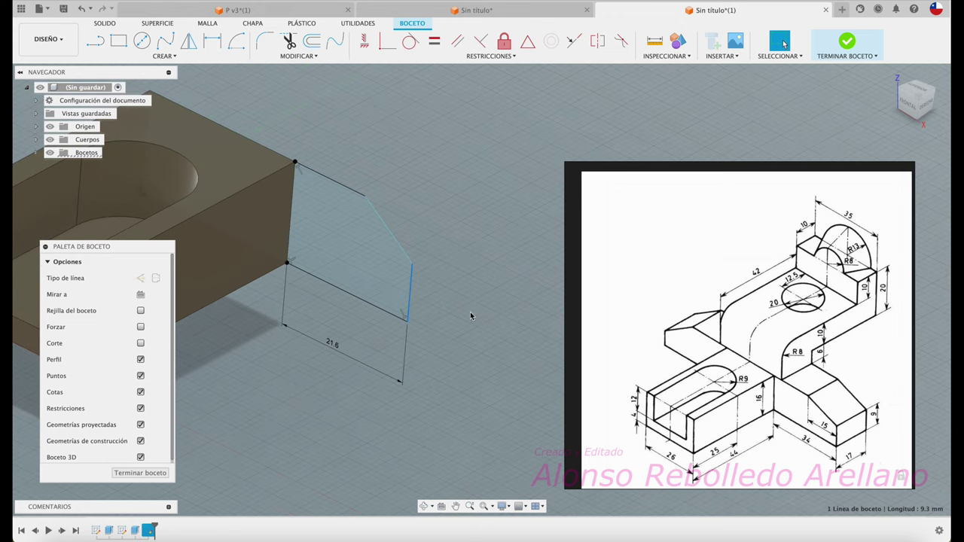
left_click(418, 208)
key("Escape")
left_click_drag(419, 208, 405, 299)
key("Delete")
Dimension the vertical end to 9 mm, reset the length from 21.6 to 34, and view from the front.
key("d")
left_click(410, 305)
left_click(457, 320)
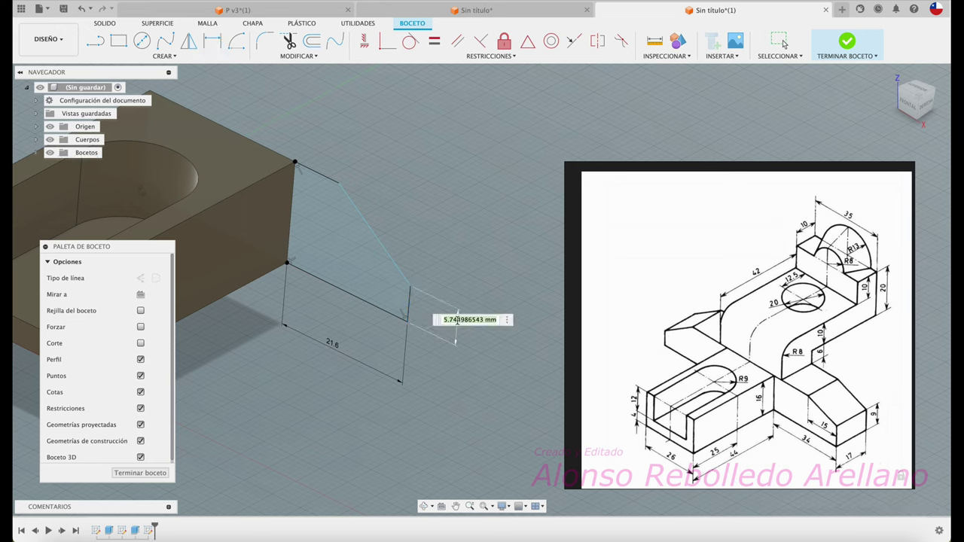
type("9")
key("Return")
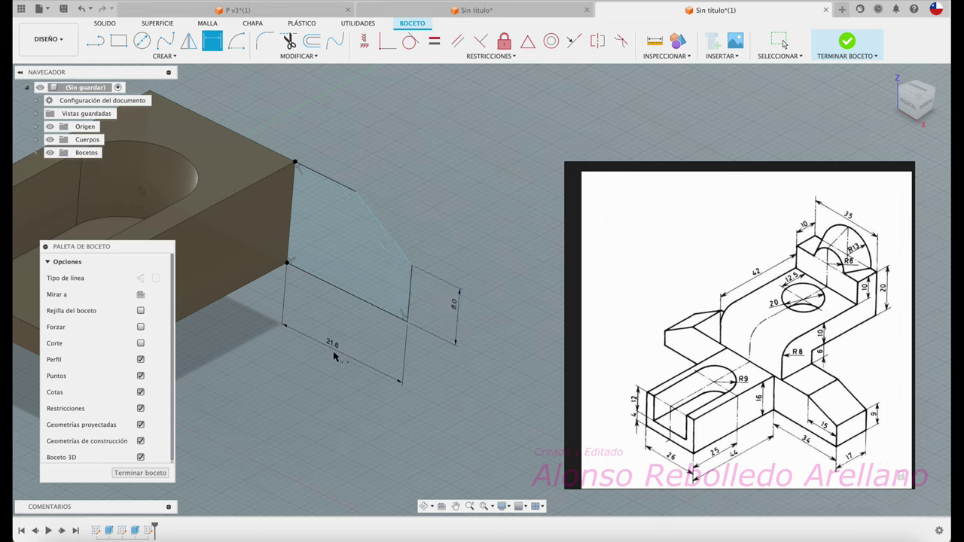
left_click(334, 348)
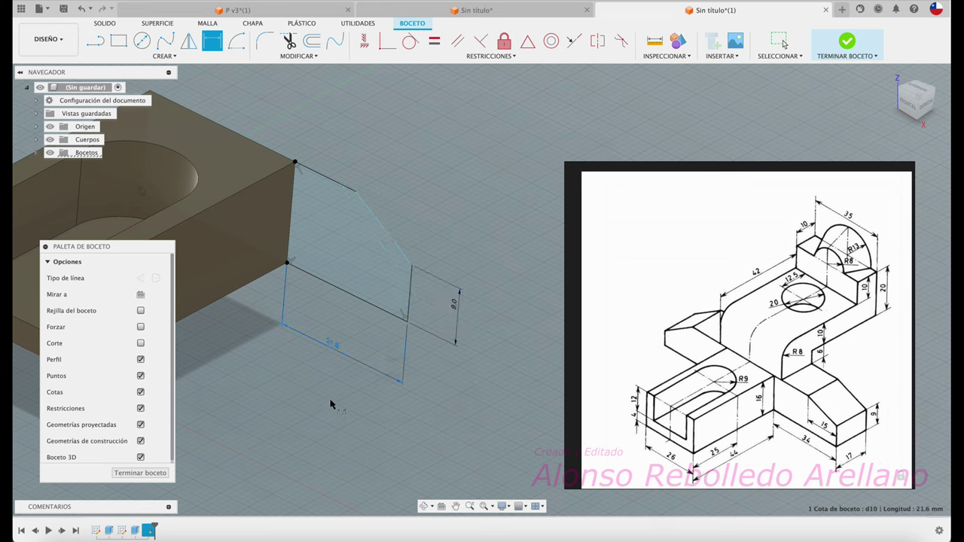
double_click(332, 346)
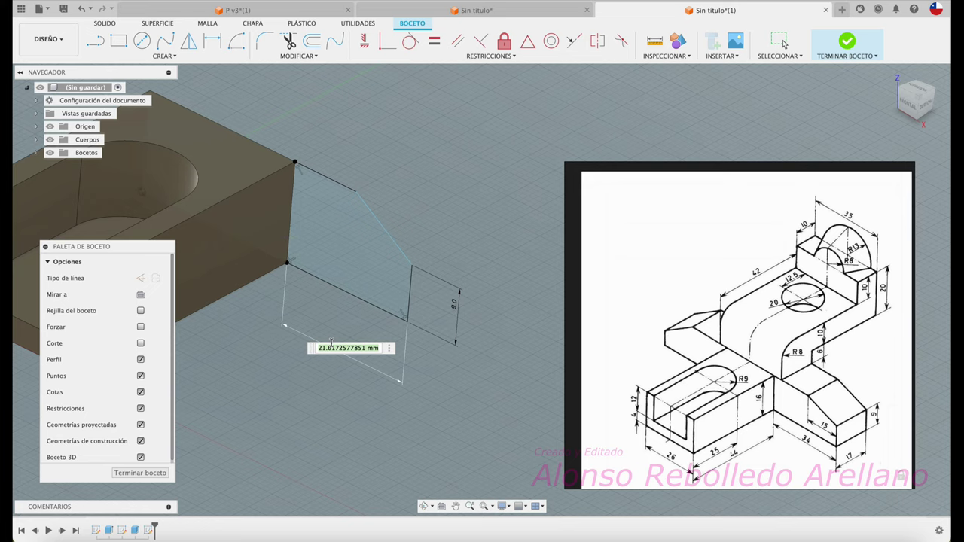
type("34")
key("Return")
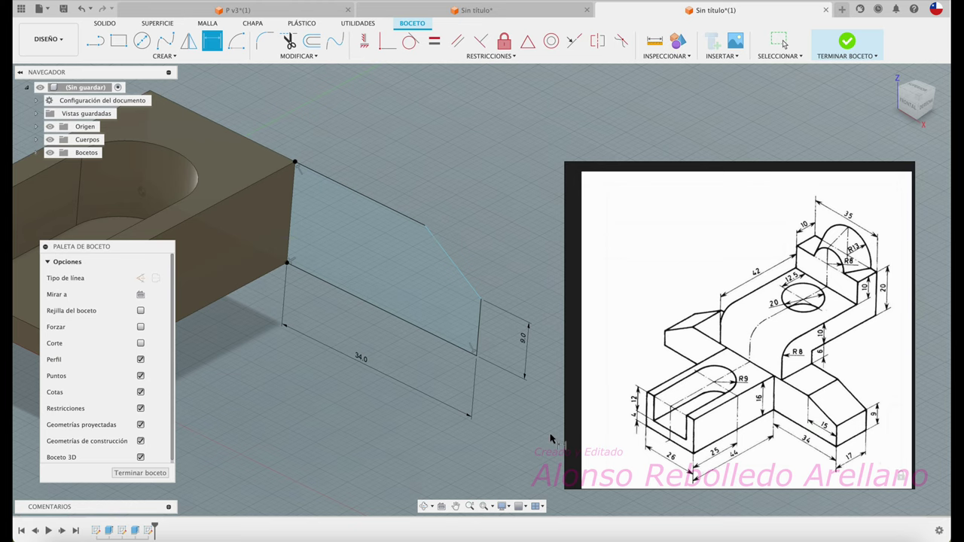
left_click(910, 108)
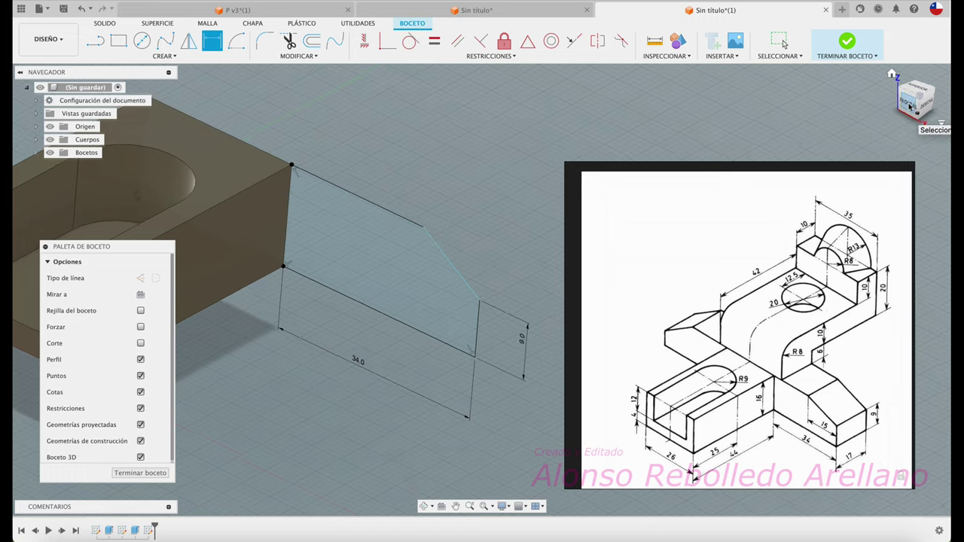
Draw a 15 mm horizontal construction line from the profile's upper right corner.
left_click(96, 43)
left_click(140, 278)
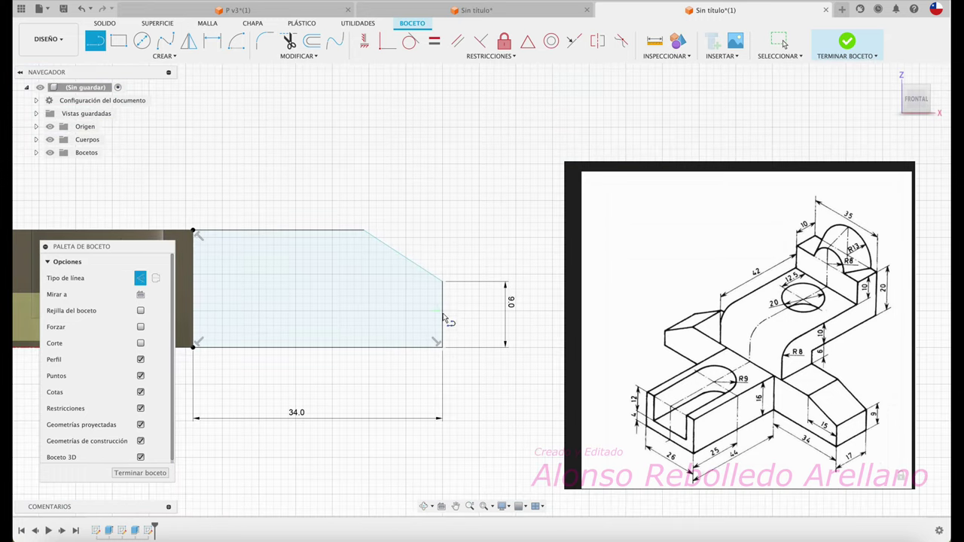
left_click(443, 284)
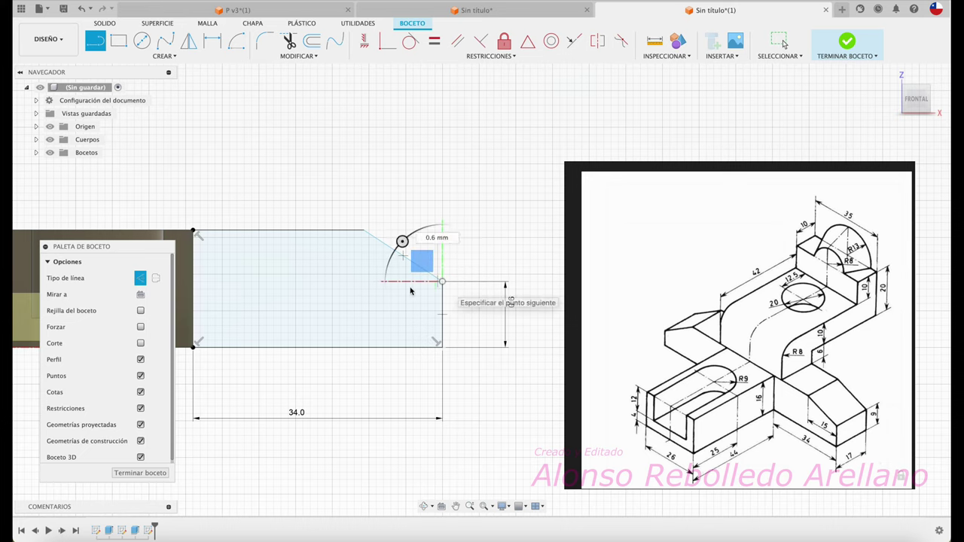
left_click(320, 283)
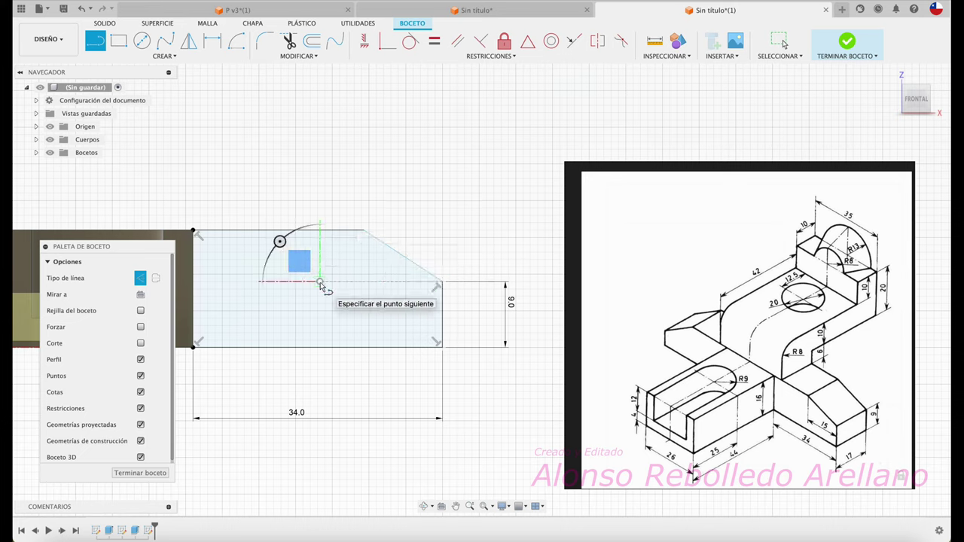
key("Escape")
key("d")
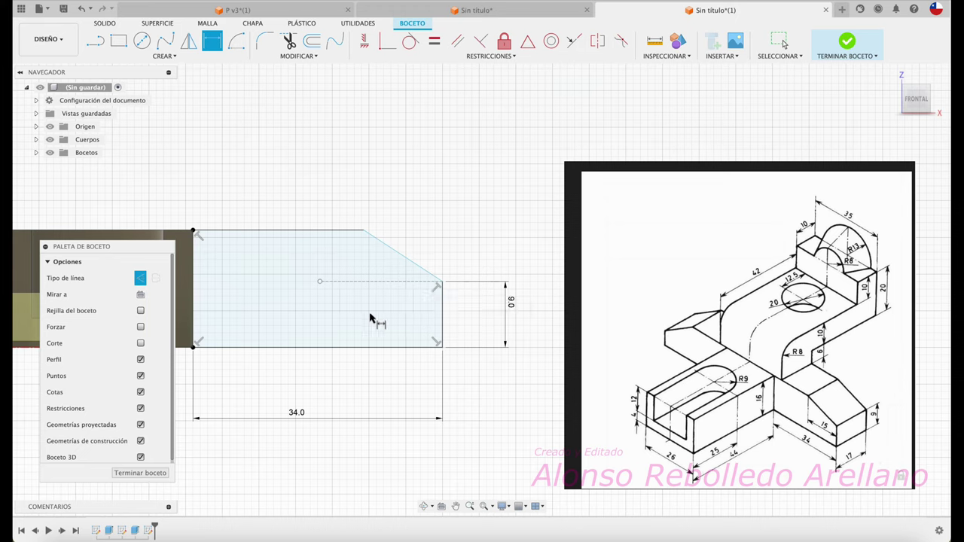
left_click(386, 284)
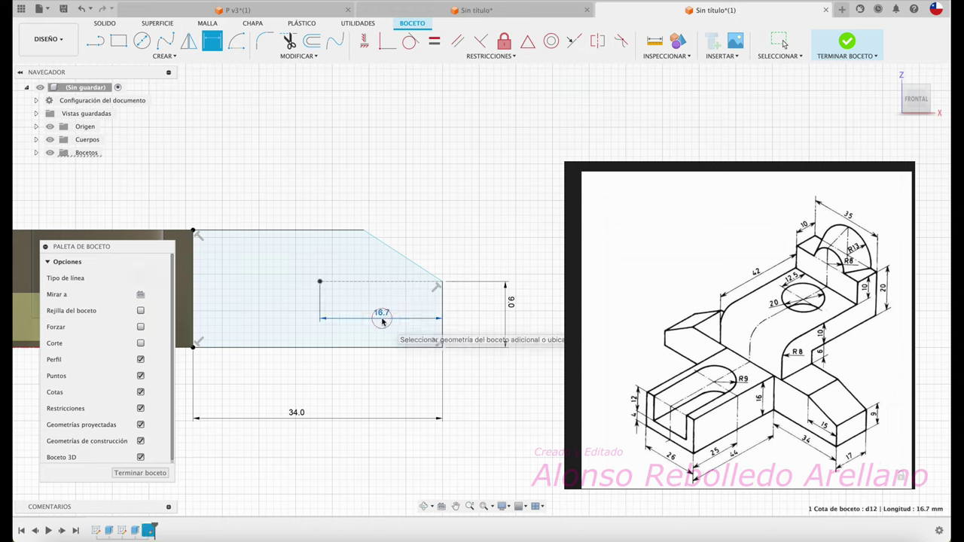
left_click(382, 320)
type("1")
key("Return")
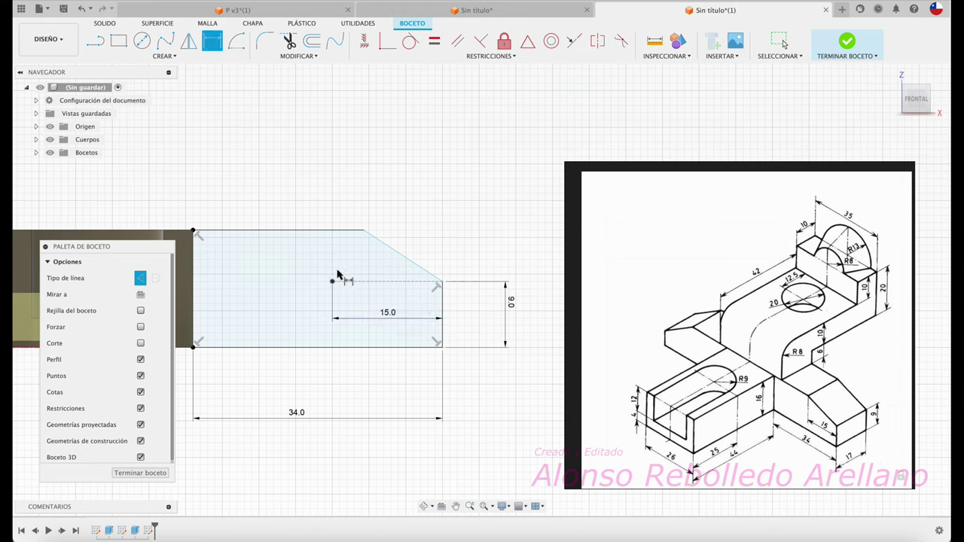
Add a vertical construction line at its end and trim the top edge and old slanted edge.
key("l")
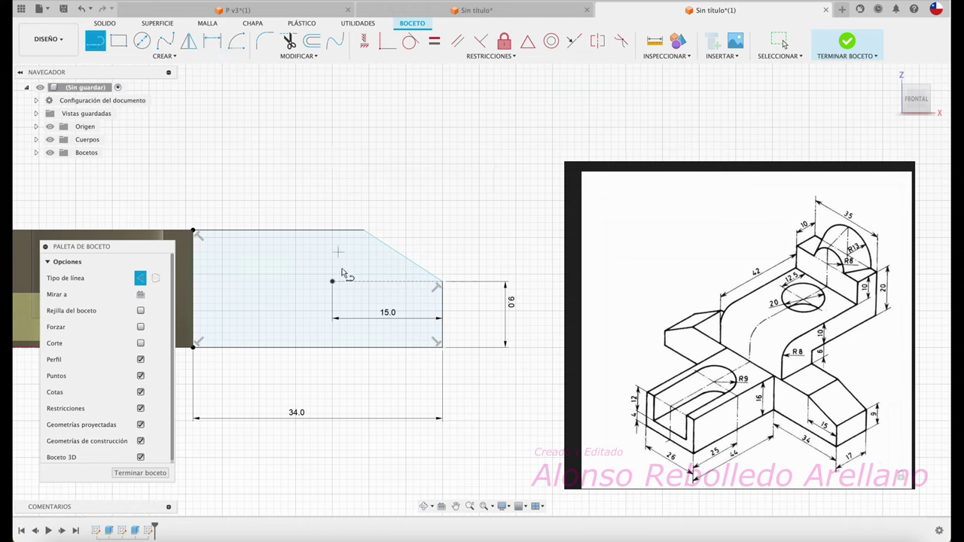
left_click(331, 281)
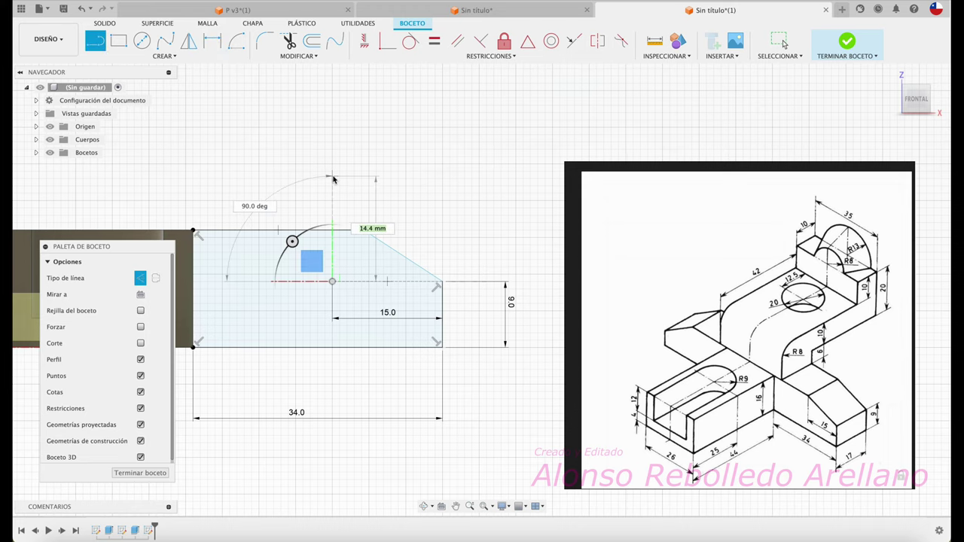
left_click(333, 175)
key("Escape")
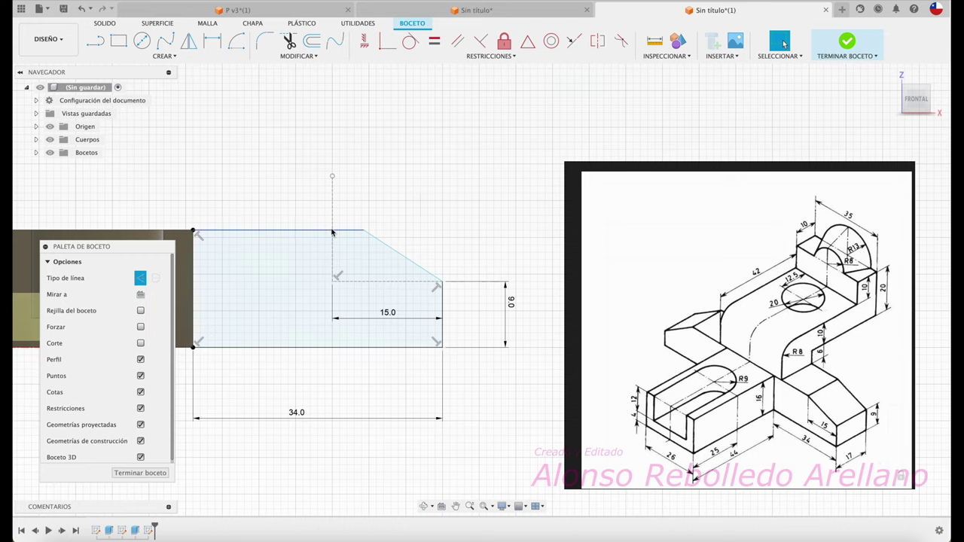
key("t")
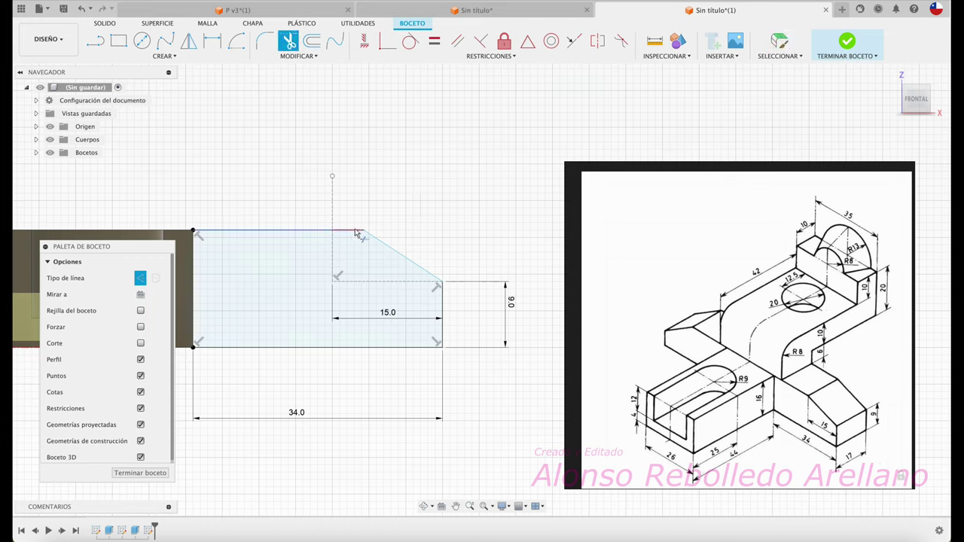
left_click(350, 230)
left_click(399, 253)
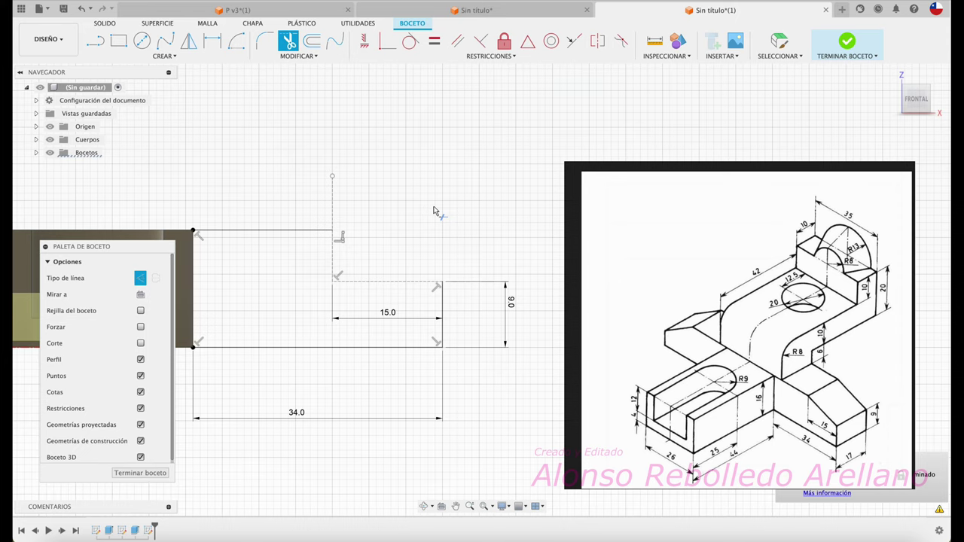
Draw the new slanted edge from the trimmed top edge to the 9 mm end.
key("l")
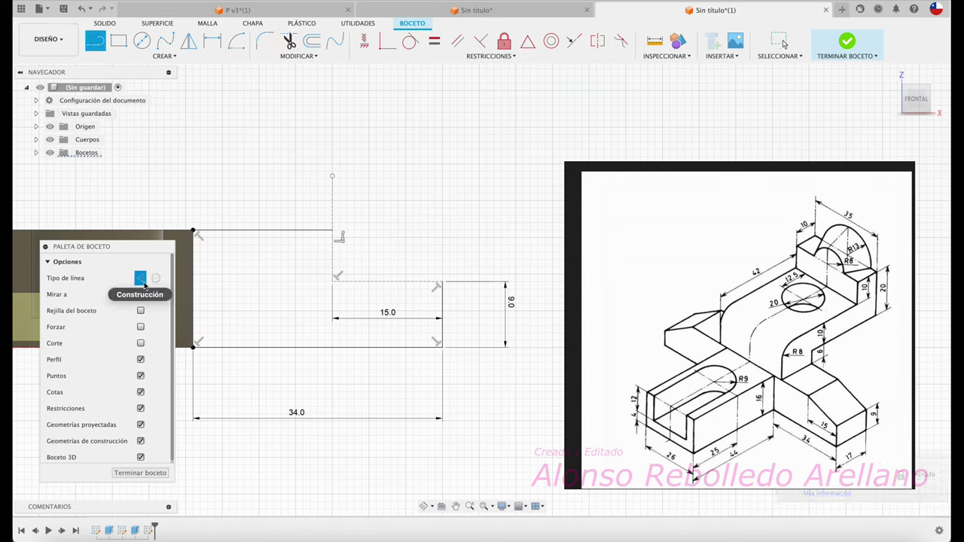
left_click(141, 278)
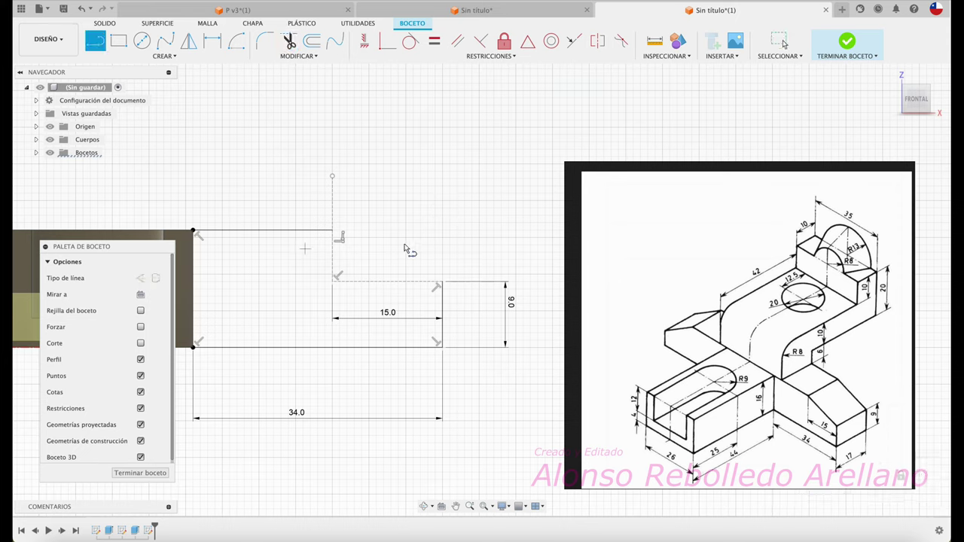
left_click(332, 230)
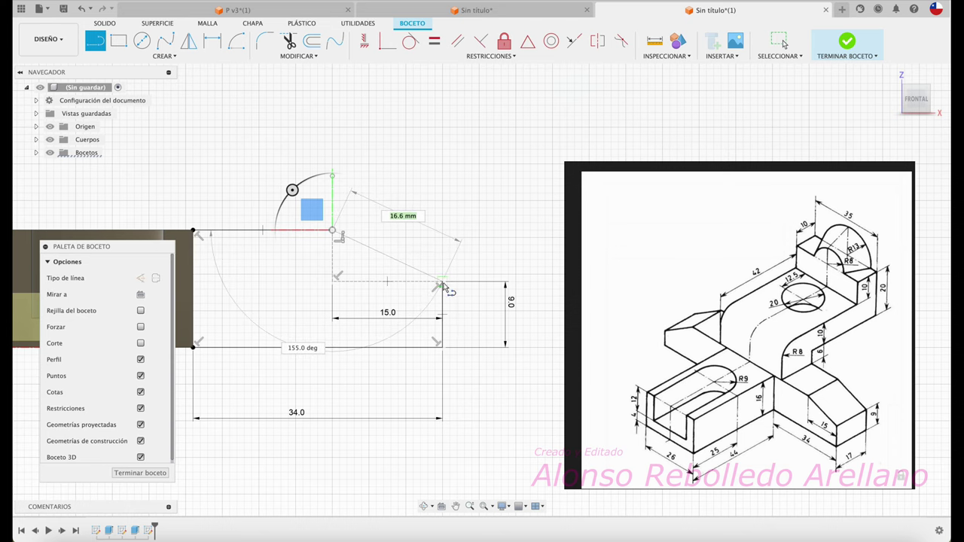
left_click(443, 283)
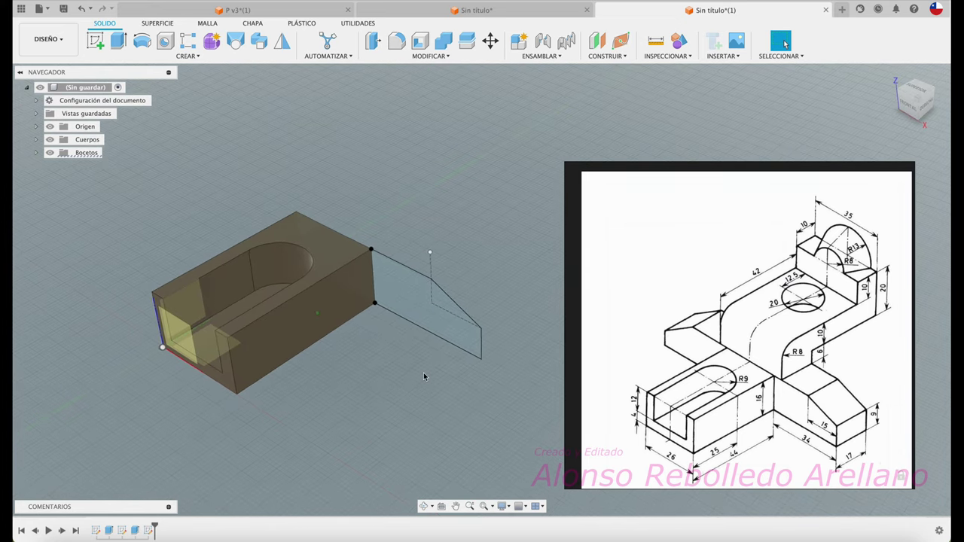
Extrude the sloped end profile 17 mm and join it to the main block.
left_click(444, 332)
left_click(500, 249)
key("e")
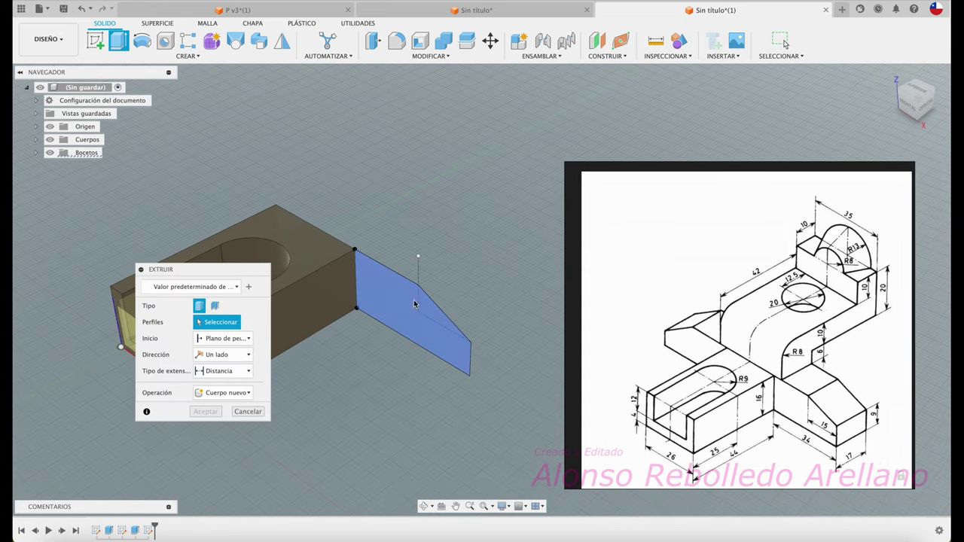
left_click(408, 306)
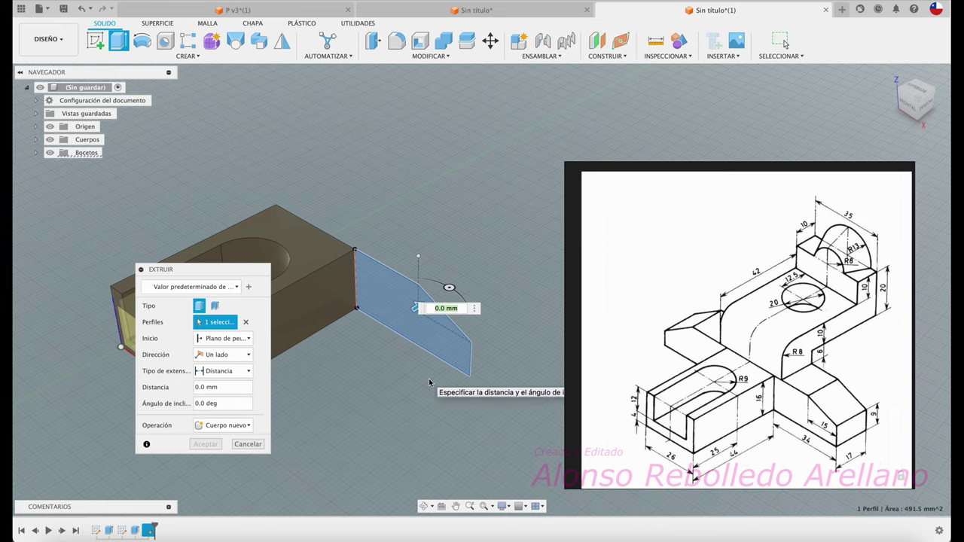
left_click_drag(399, 308, 463, 270)
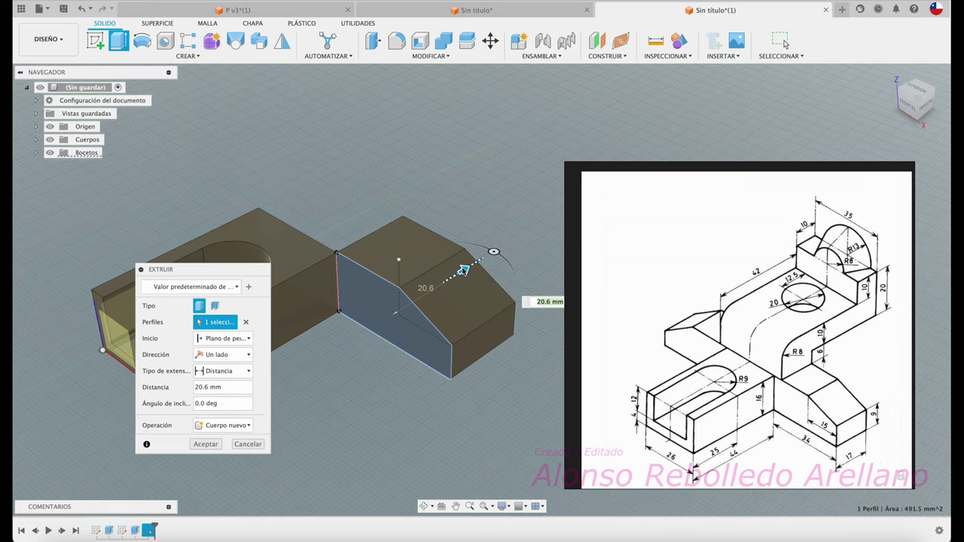
type("17")
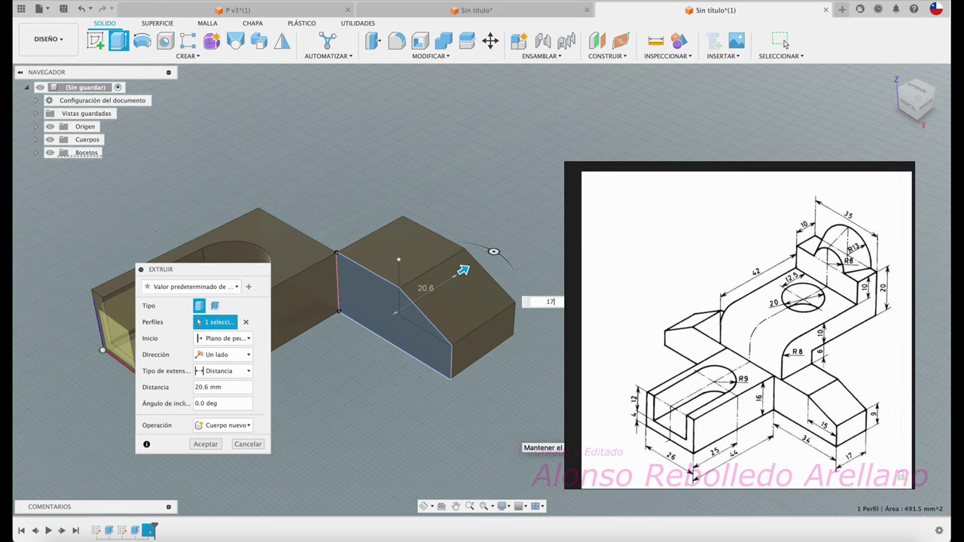
key("Return")
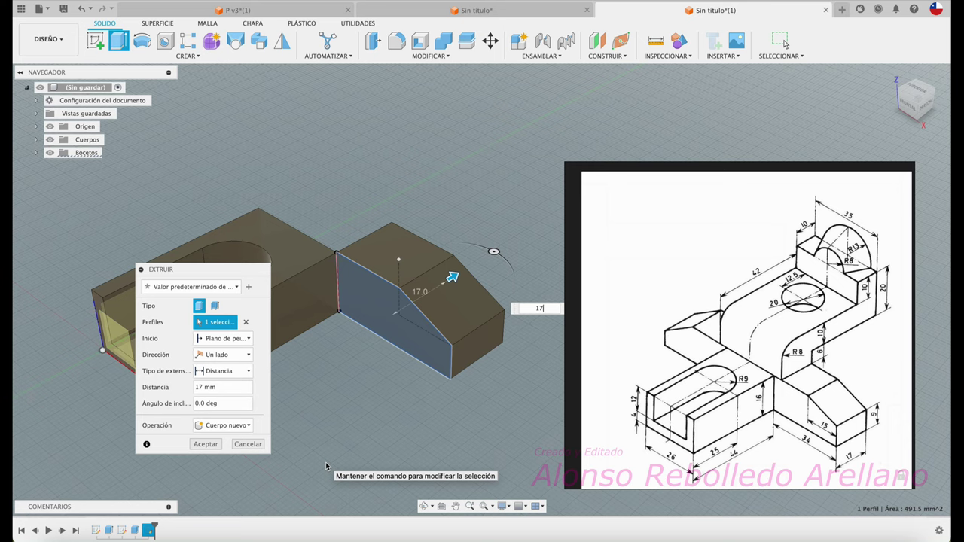
left_click(249, 426)
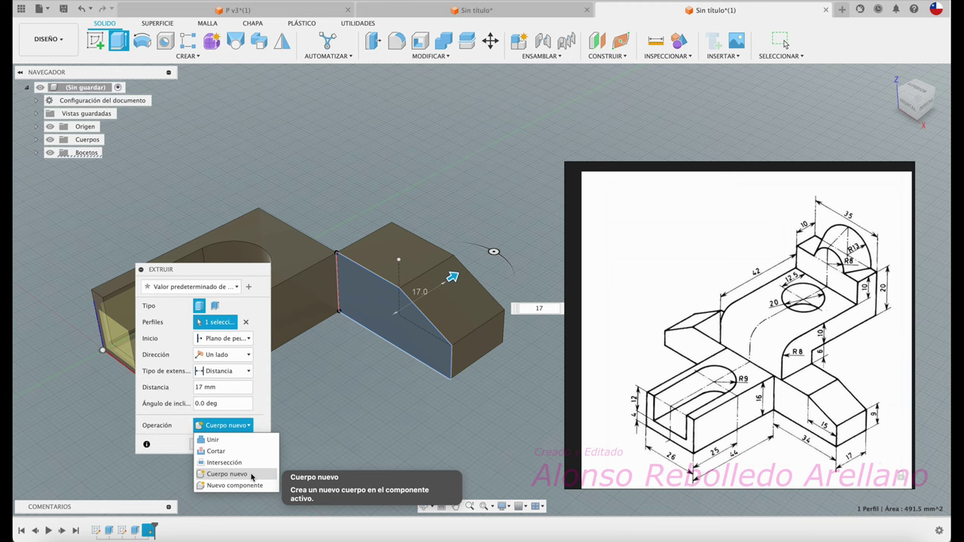
left_click(638, 283)
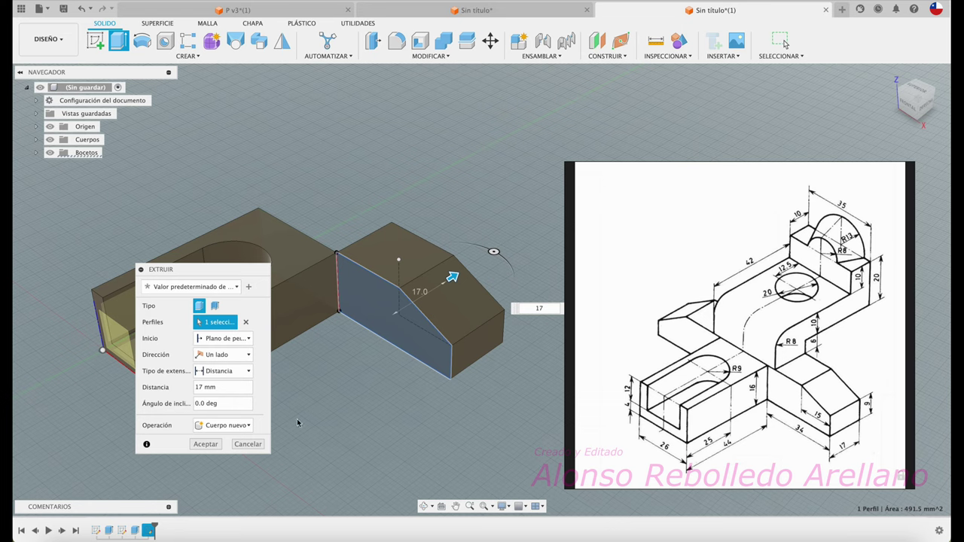
left_click(255, 425)
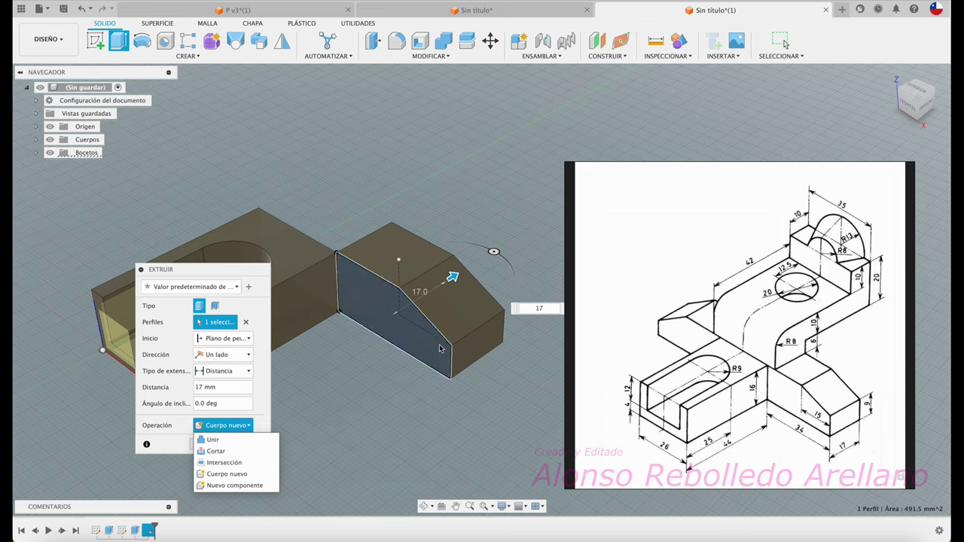
left_click(245, 440)
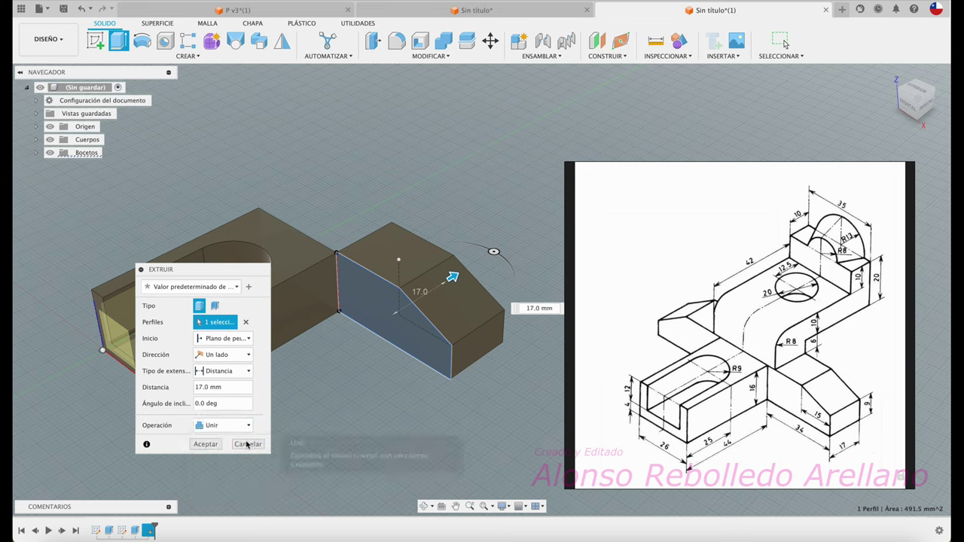
left_click(209, 444)
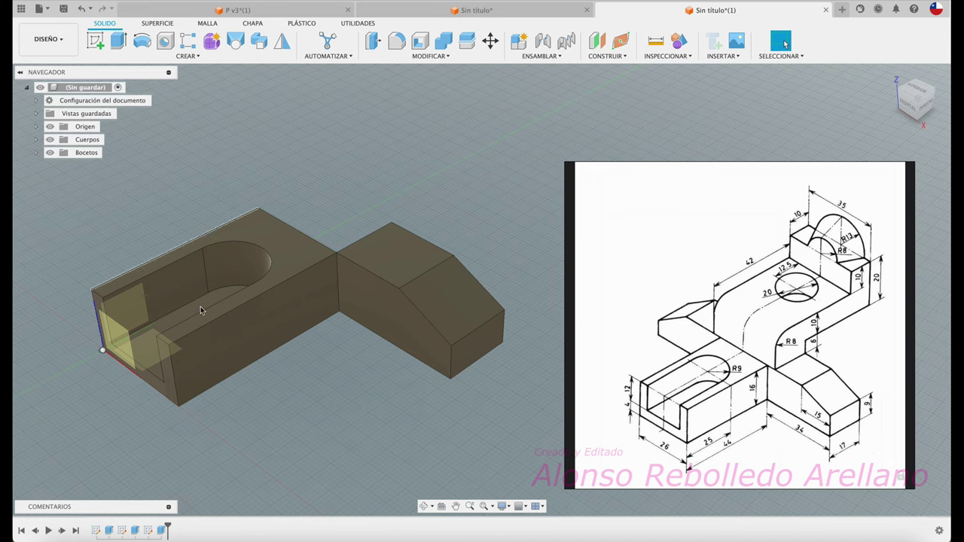
Create a midplane construction plane between the slotted block's two opposite side faces.
left_click(36, 141)
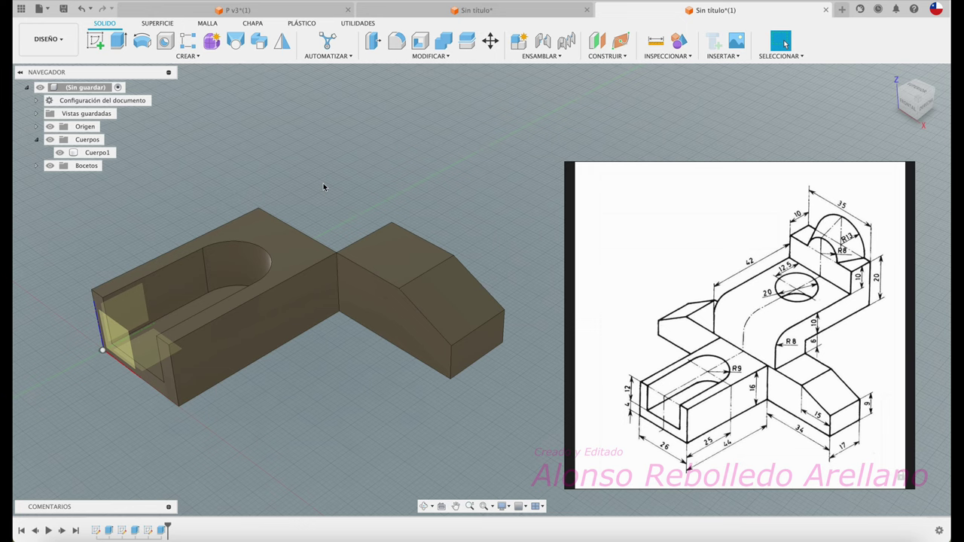
mouse_move(323, 183)
middle_mouse_down("shift")
mouse_move(351, 167)
mouse_move(331, 165)
middle_mouse_up("shift")
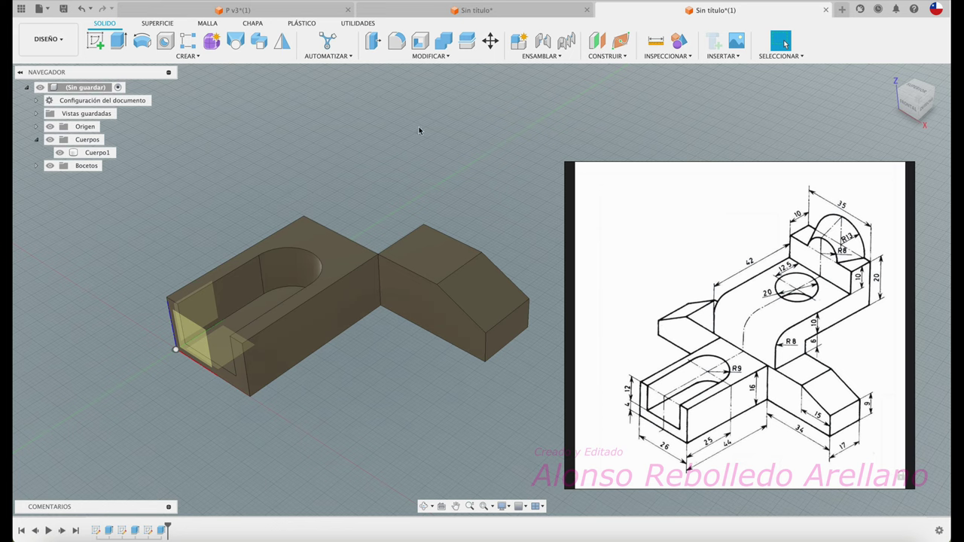
left_click(602, 57)
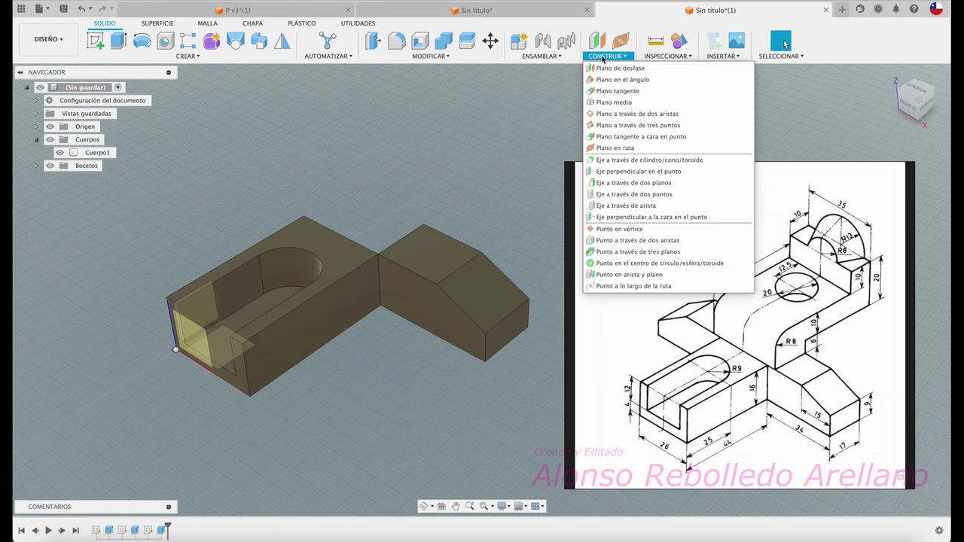
left_click(614, 103)
left_click(340, 307)
mouse_move(340, 307)
middle_mouse_down("shift")
mouse_move(280, 394)
mouse_move(460, 211)
mouse_move(444, 176)
mouse_move(443, 125)
middle_mouse_up("shift")
left_click(280, 392)
left_click(467, 179)
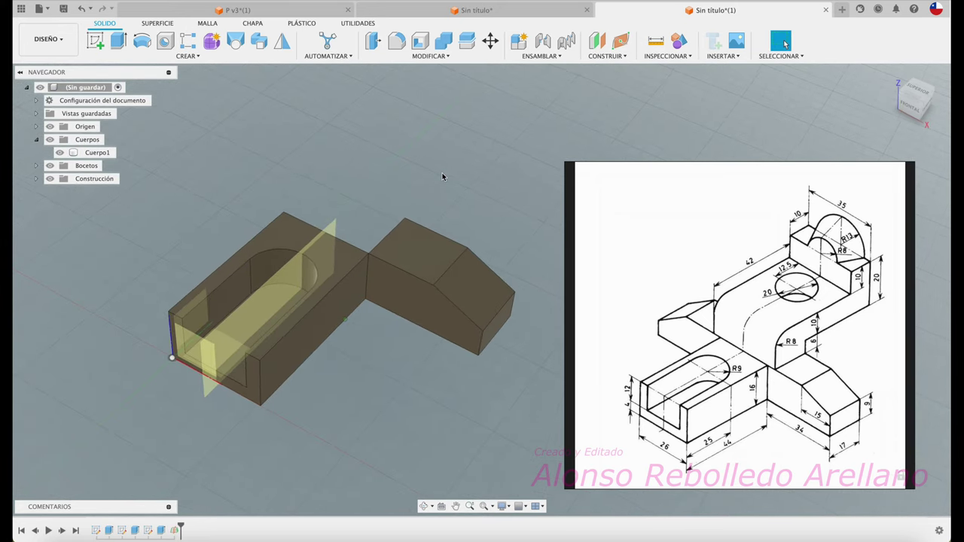
Mirror the angled block body across the midplane onto the opposite side.
left_click(281, 41)
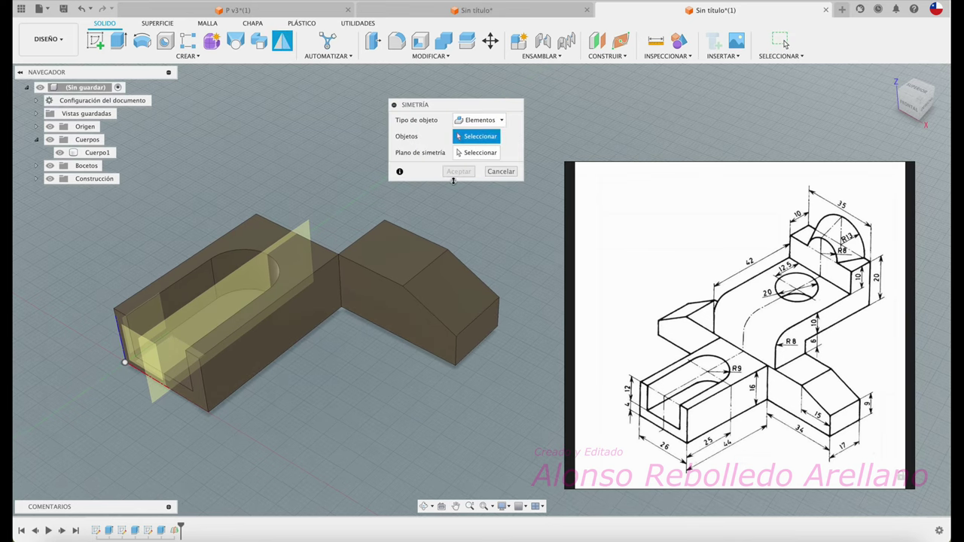
left_click(415, 302)
left_click(469, 153)
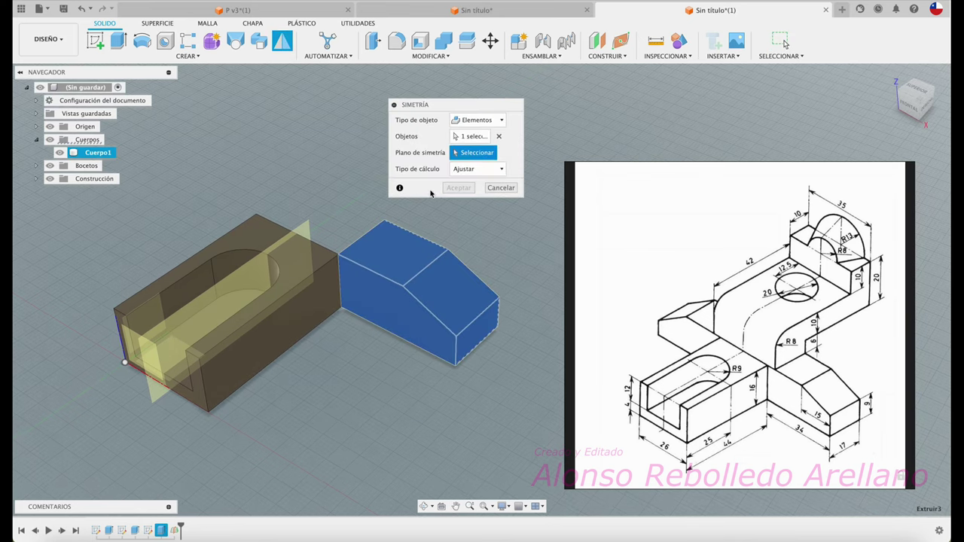
left_click(175, 376)
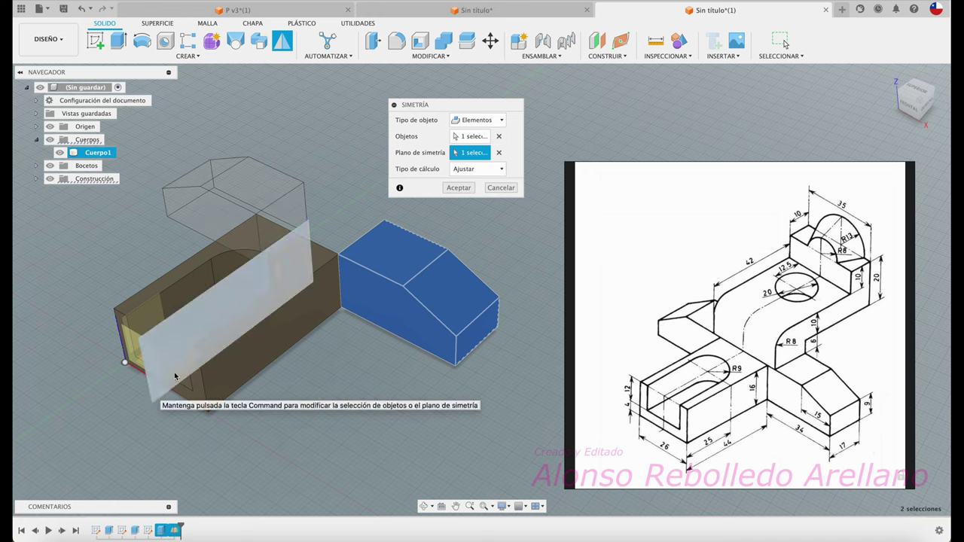
left_click(459, 188)
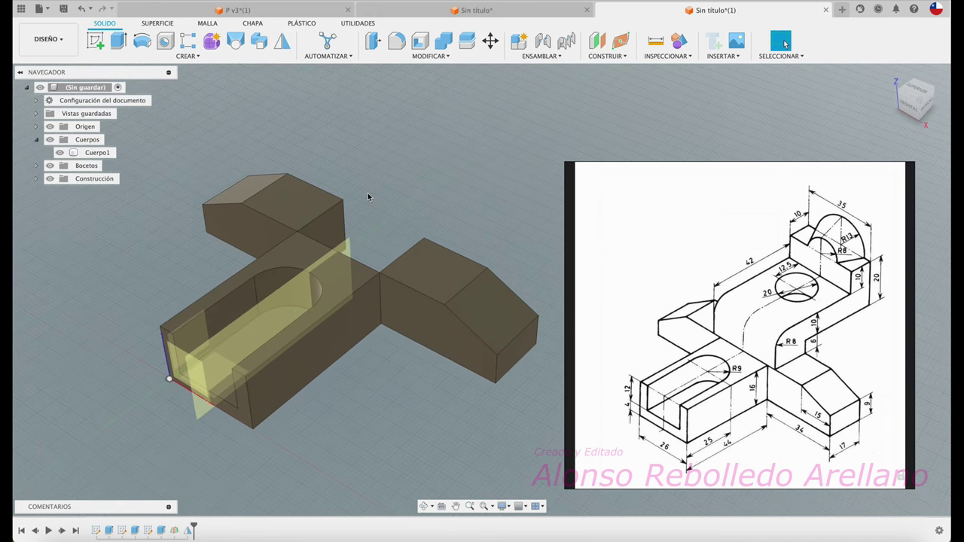
mouse_move(368, 193)
middle_mouse_down("shift")
mouse_move(347, 344)
mouse_move(449, 304)
mouse_move(286, 148)
middle_mouse_up("shift")
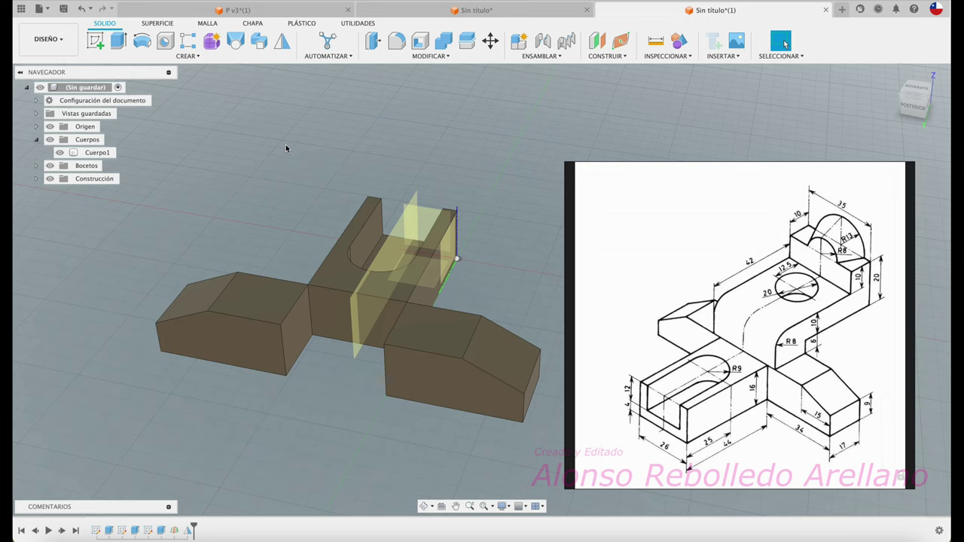
left_click(375, 42)
left_click(307, 334)
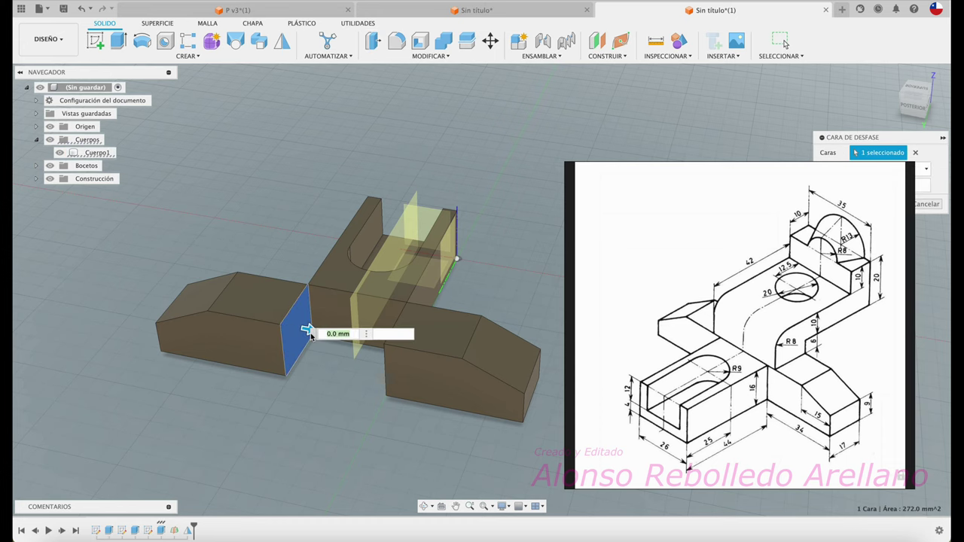
mouse_move(309, 423)
middle_mouse_down("shift")
mouse_move(317, 382)
mouse_move(296, 352)
middle_mouse_up("shift")
left_click_drag(278, 334, 400, 338)
middle_click_drag(400, 338, 413, 335, "shift")
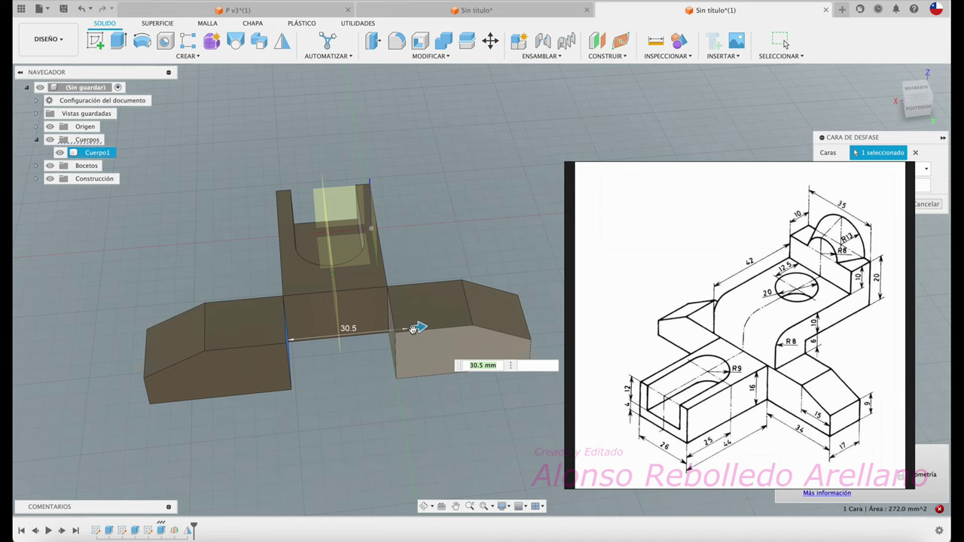
left_click_drag(413, 335, 337, 335)
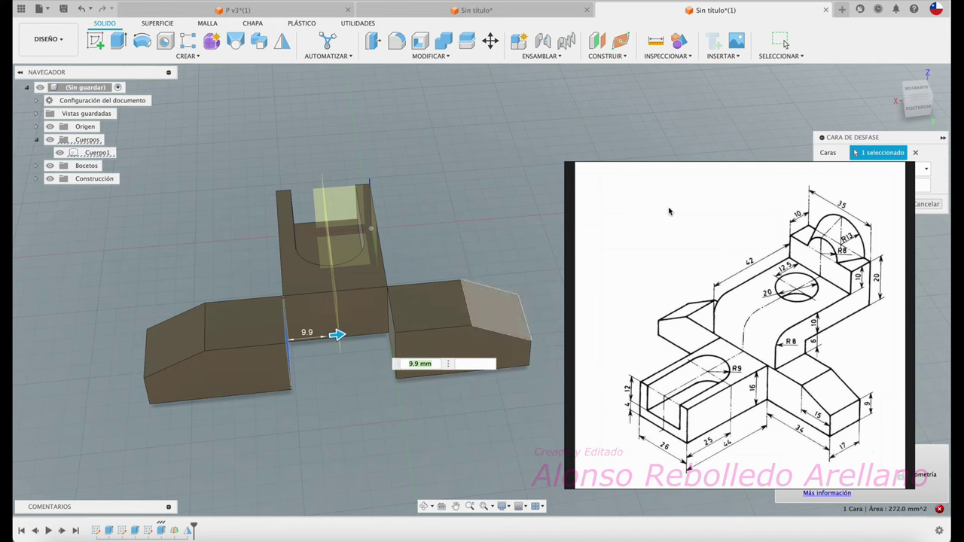
mouse_move(871, 139)
left_mouse_down()
mouse_move(530, 87)
mouse_move(433, 102)
left_mouse_up()
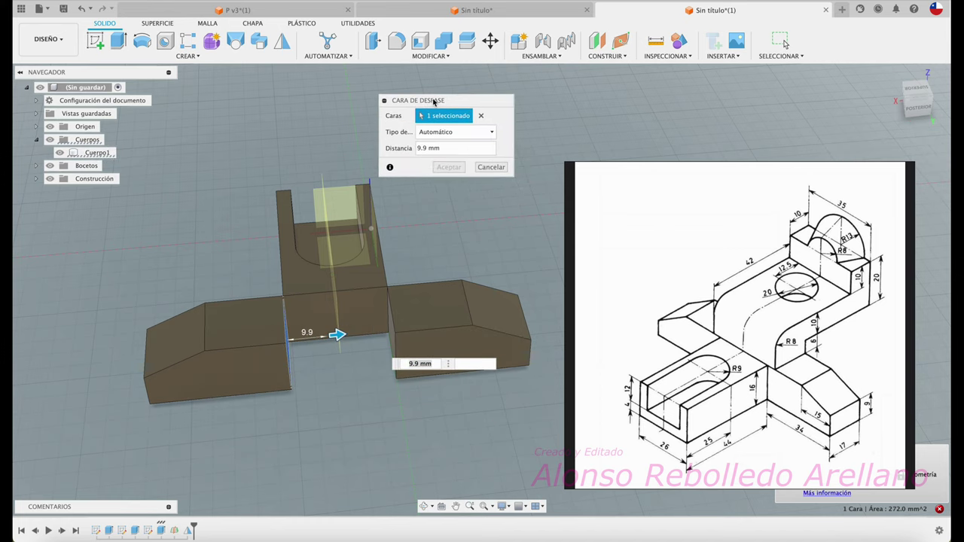
left_click(491, 166)
middle_click_drag(491, 166, 382, 108, "shift")
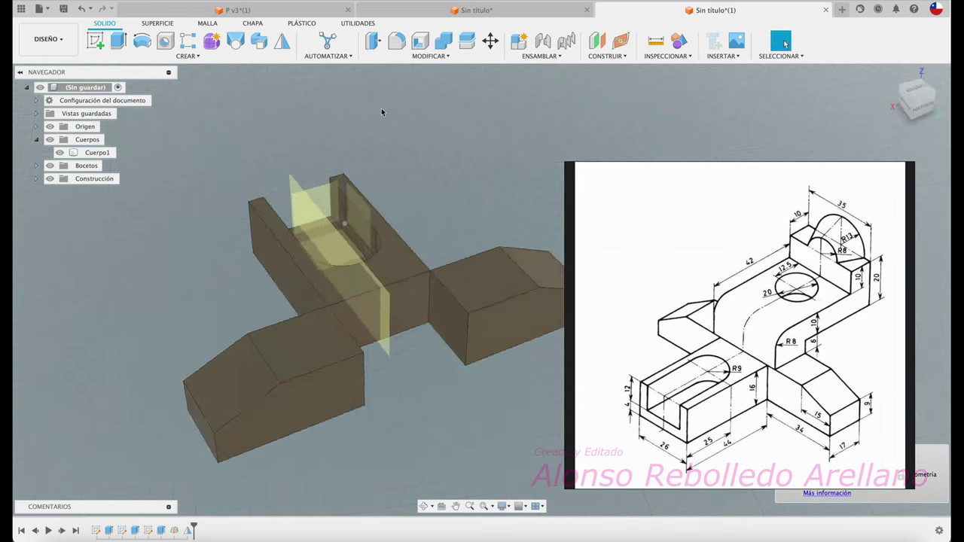
left_click(369, 43)
left_click(440, 312)
left_click_drag(430, 313, 338, 372)
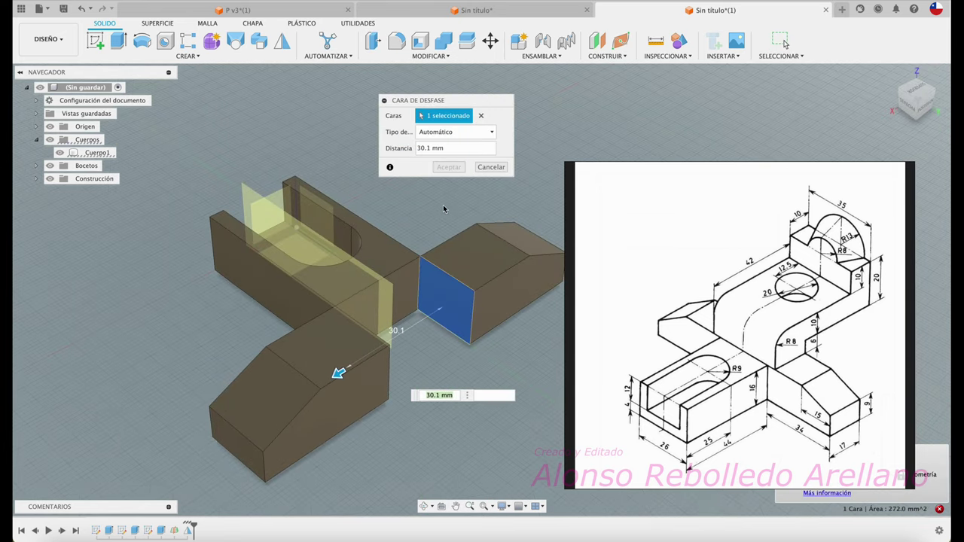
left_click(491, 166)
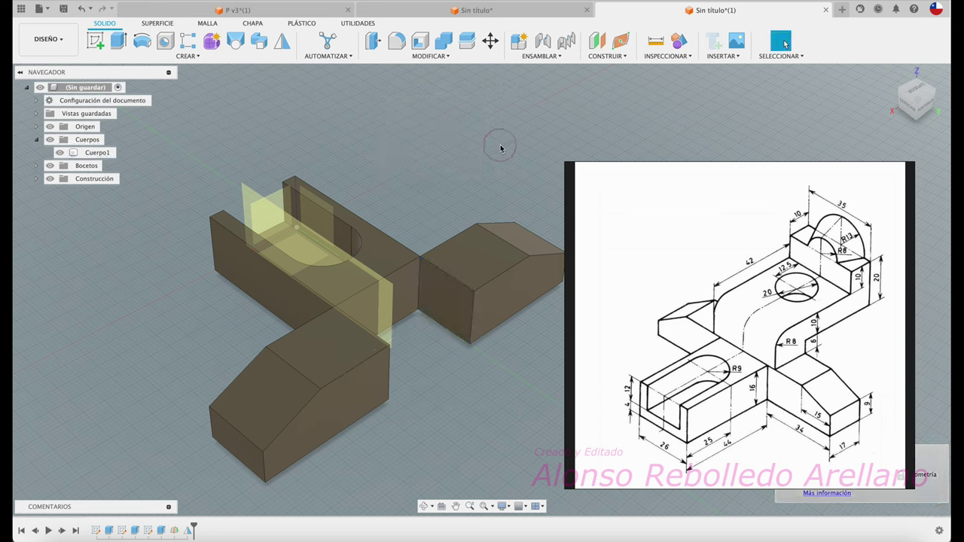
Extrude the block's end face 27.7 mm as a Join, then hide the construction plane.
left_click(118, 41)
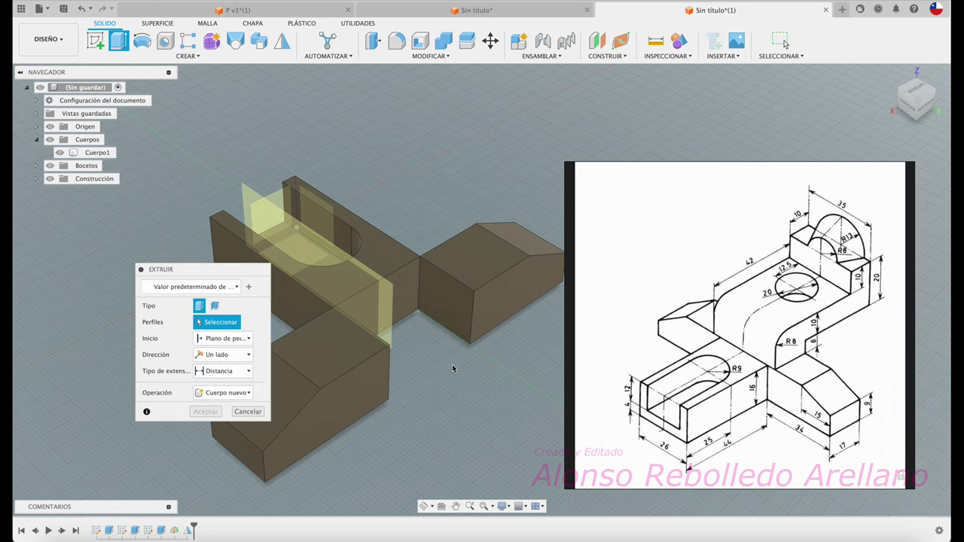
left_click(451, 318)
left_click_drag(446, 316, 356, 375)
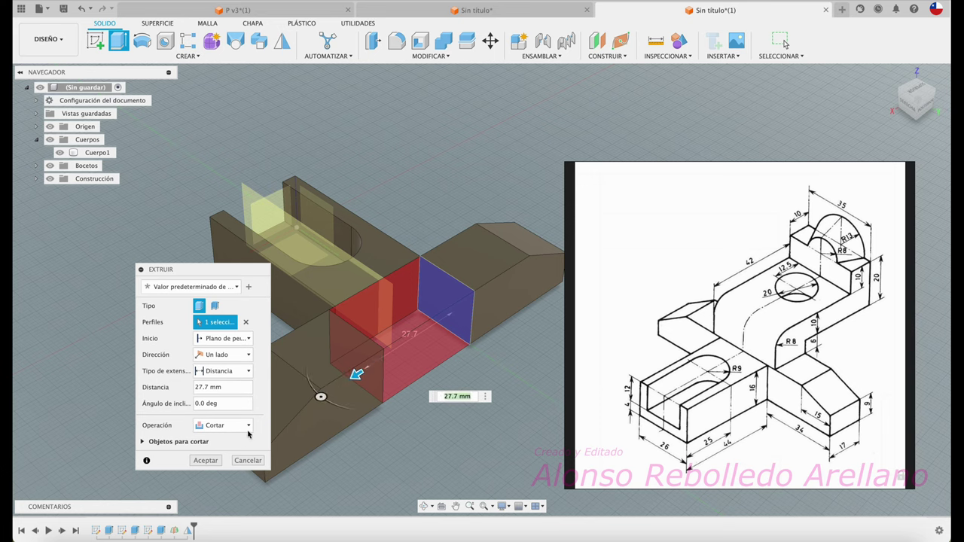
left_click(249, 427)
left_click(222, 439)
left_click(215, 446)
mouse_move(188, 444)
middle_mouse_down("shift")
mouse_move(242, 416)
mouse_move(144, 339)
middle_mouse_up("shift")
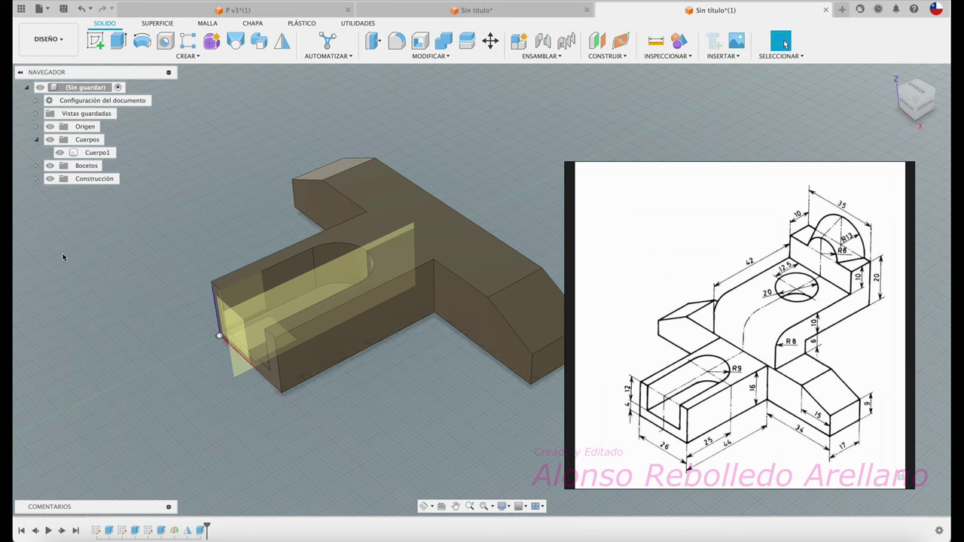
left_click(50, 180)
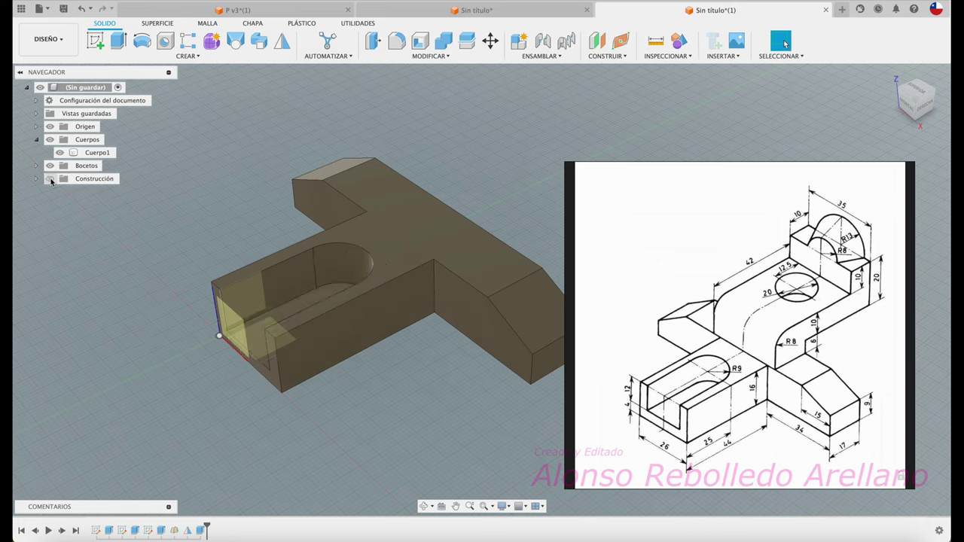
Turn off the Origin planes and axes, leaving the bracket body and midplane displayed.
left_click(50, 179)
left_click(50, 126)
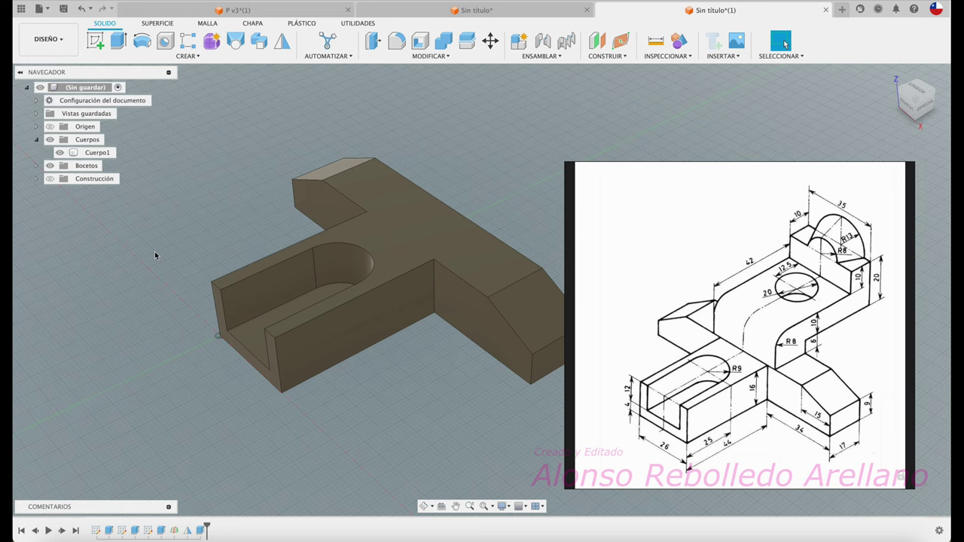
middle_click_drag(155, 250, 294, 189, "shift")
left_click(293, 189)
left_click(369, 206)
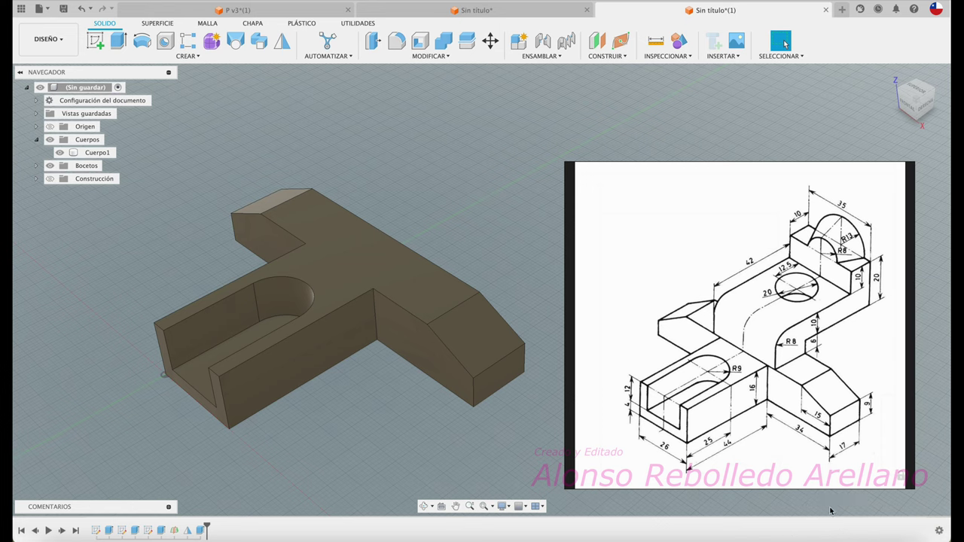
left_click_drag(696, 179, 907, 382)
left_click(49, 180)
middle_click_drag(131, 261, 120, 223, "shift")
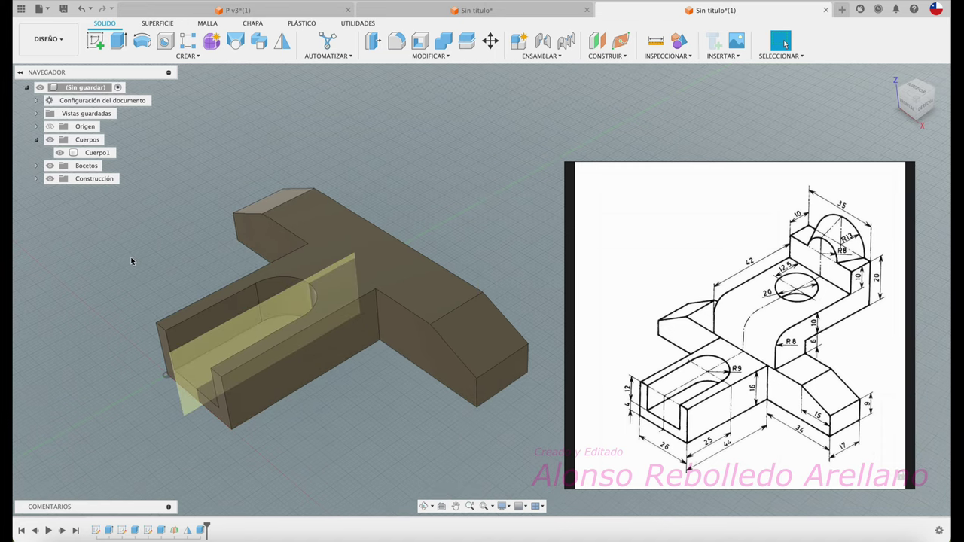
Start a sketch on the midplane and draw the stepped outline, including a 30 mm vertical.
left_click(99, 46)
left_click(200, 395)
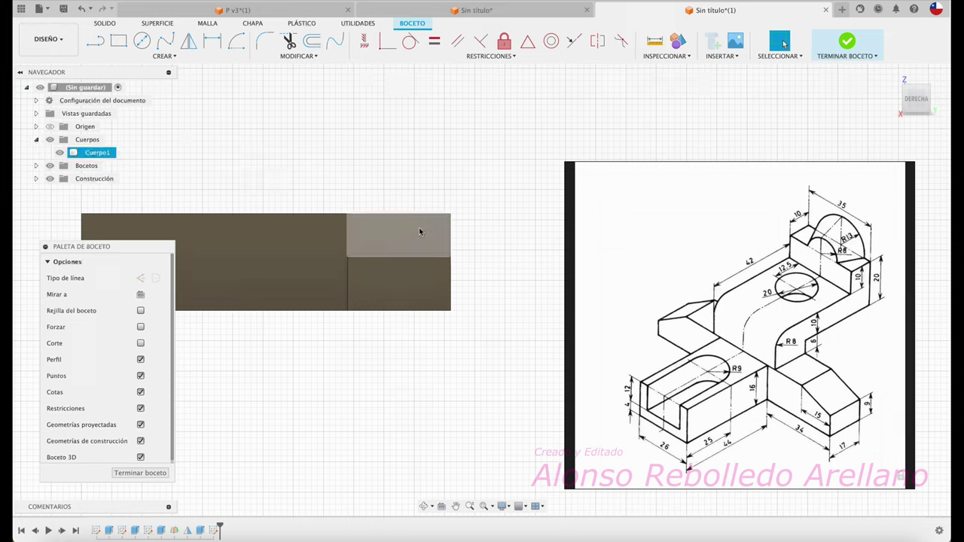
left_click(96, 44)
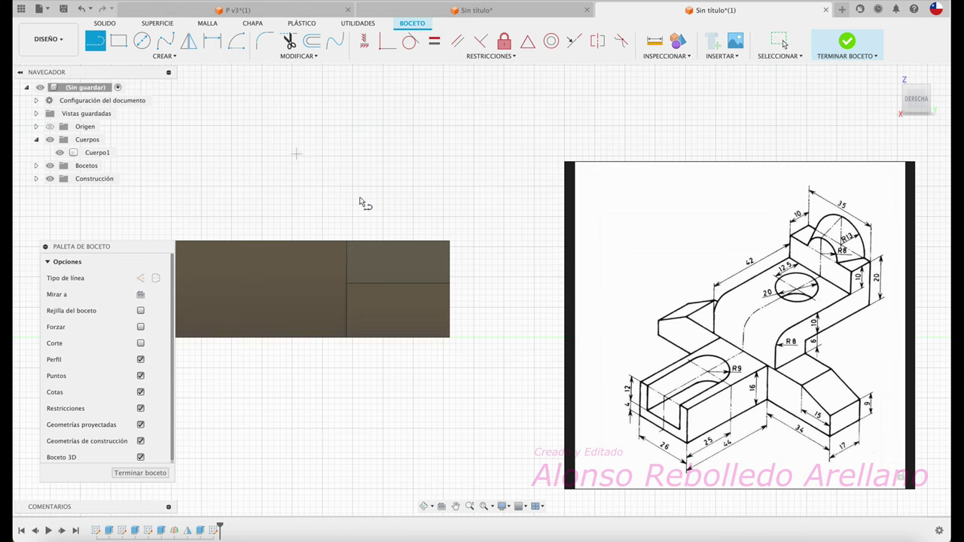
left_click(346, 241)
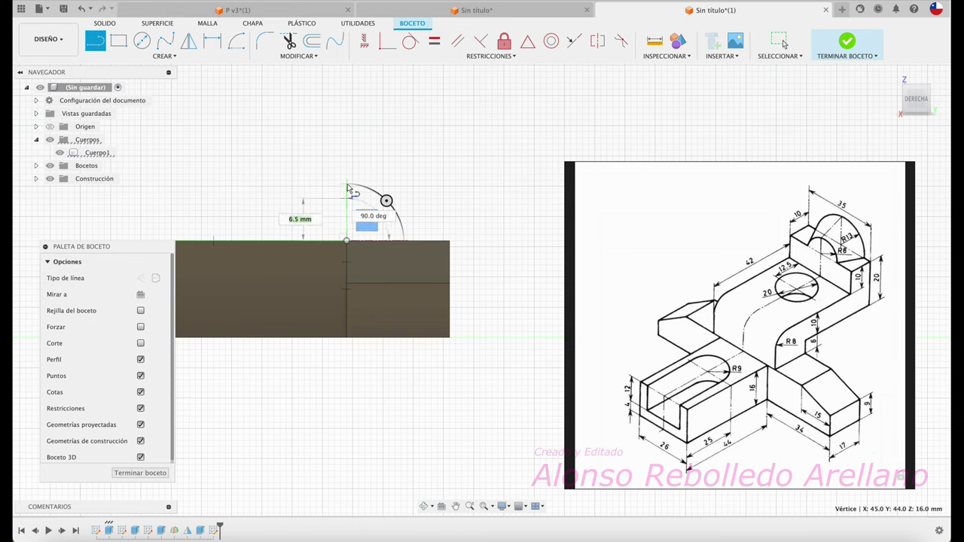
left_click(346, 166)
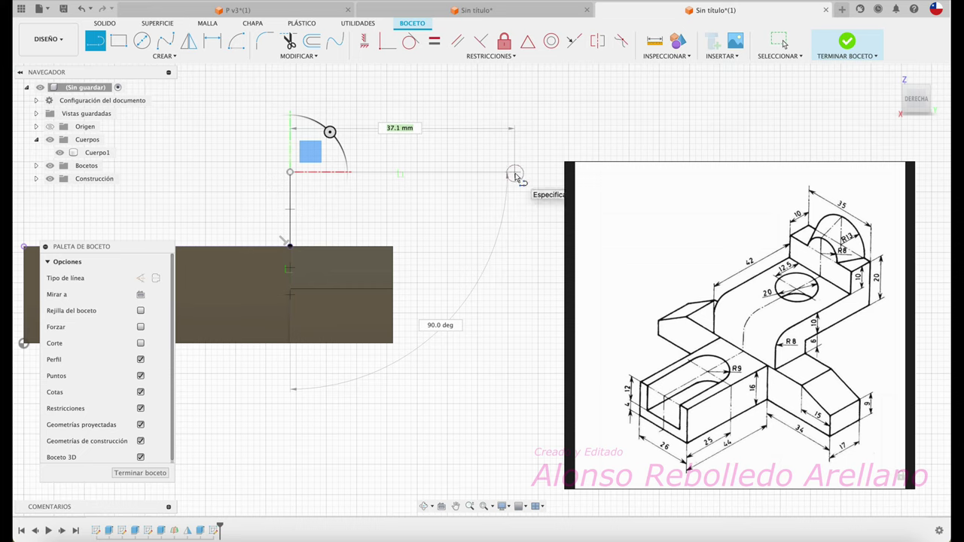
left_click(515, 173)
left_click(514, 94)
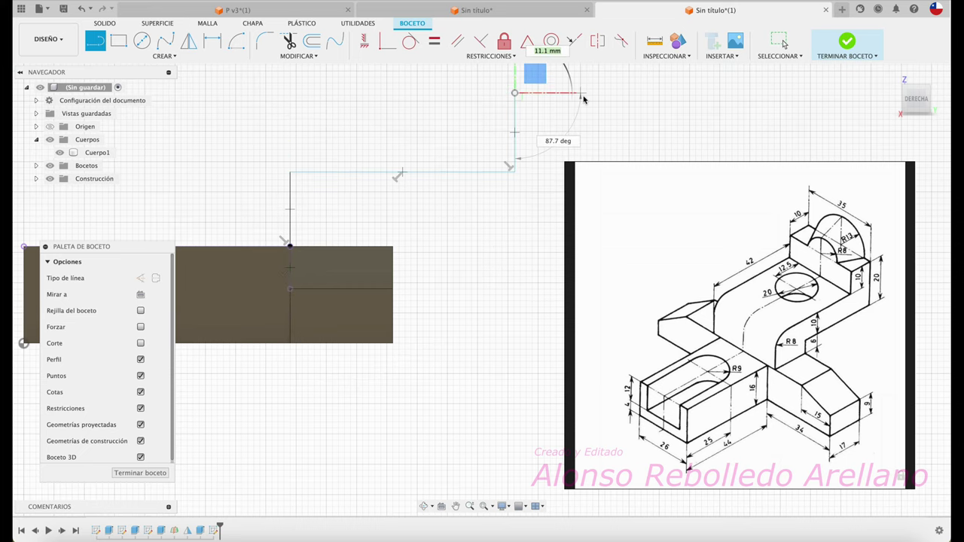
left_click(584, 92)
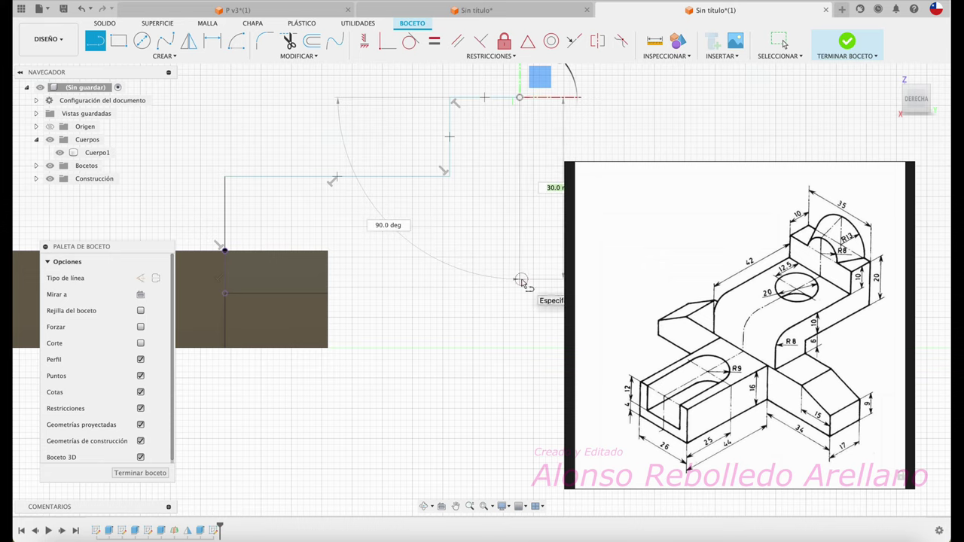
left_click(522, 281)
key("Escape")
key("Escape")
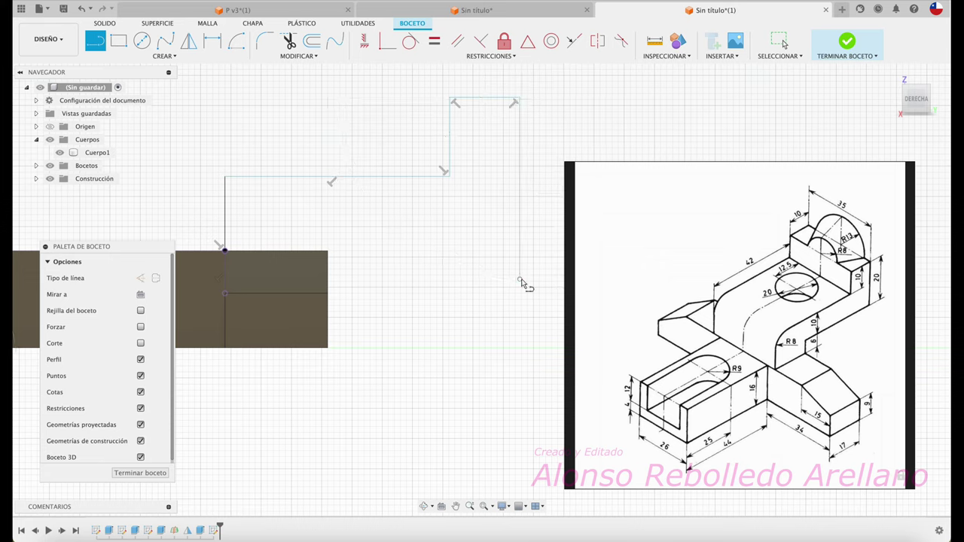
Add a short vertical line above the body corner and a horizontal line to the right side.
left_click(326, 252)
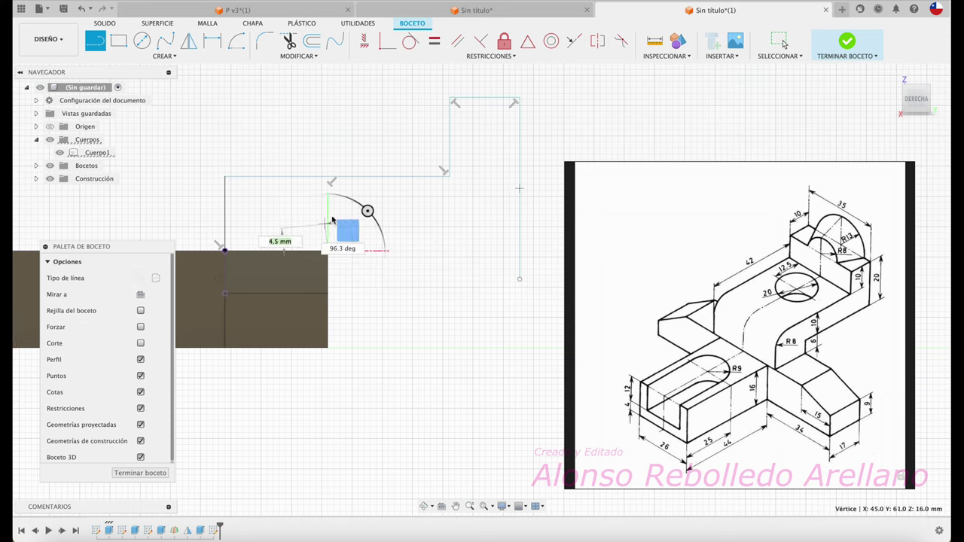
left_click(329, 226)
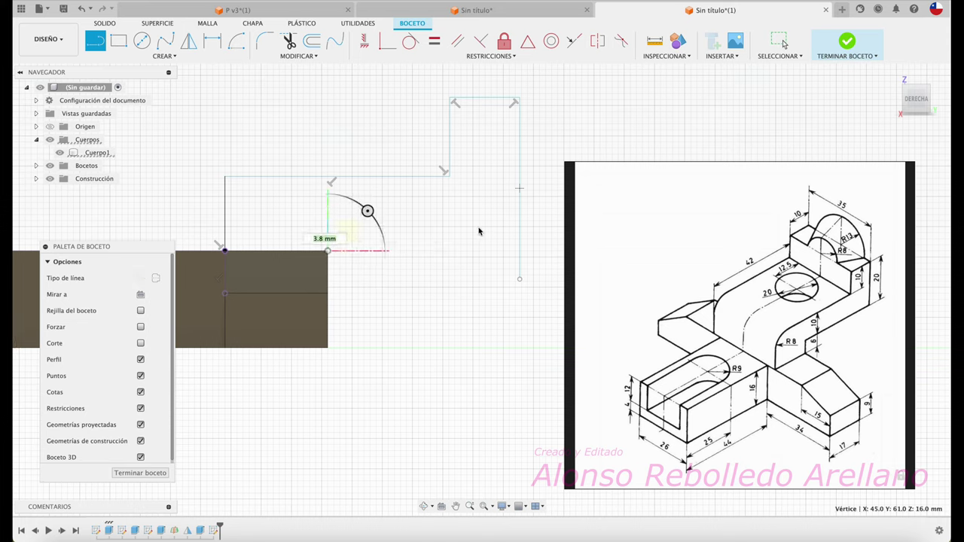
key("Return")
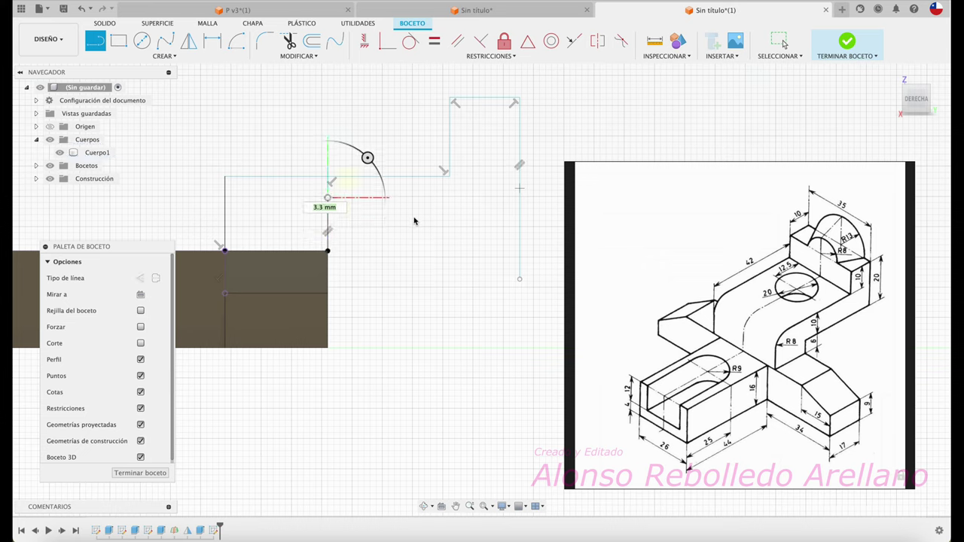
left_click(782, 43)
key("l")
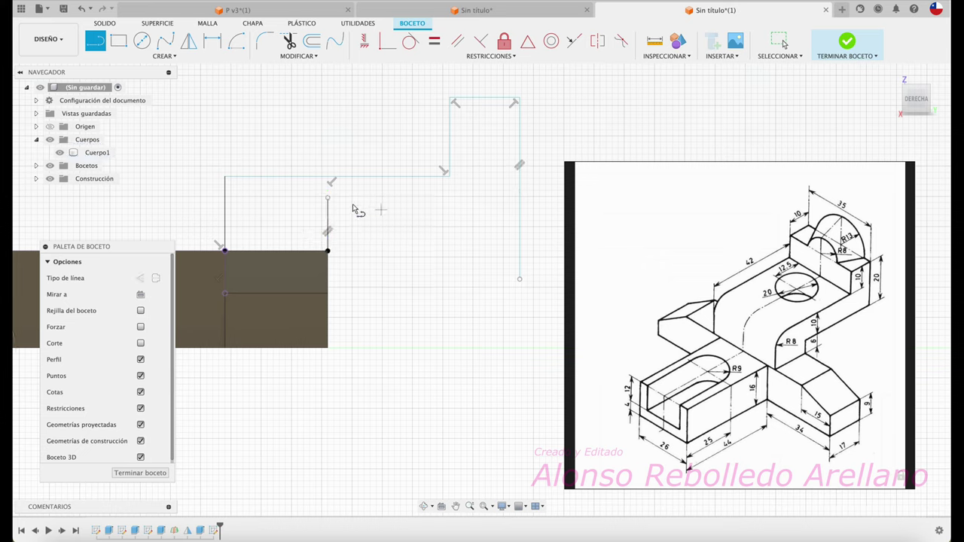
left_click(329, 198)
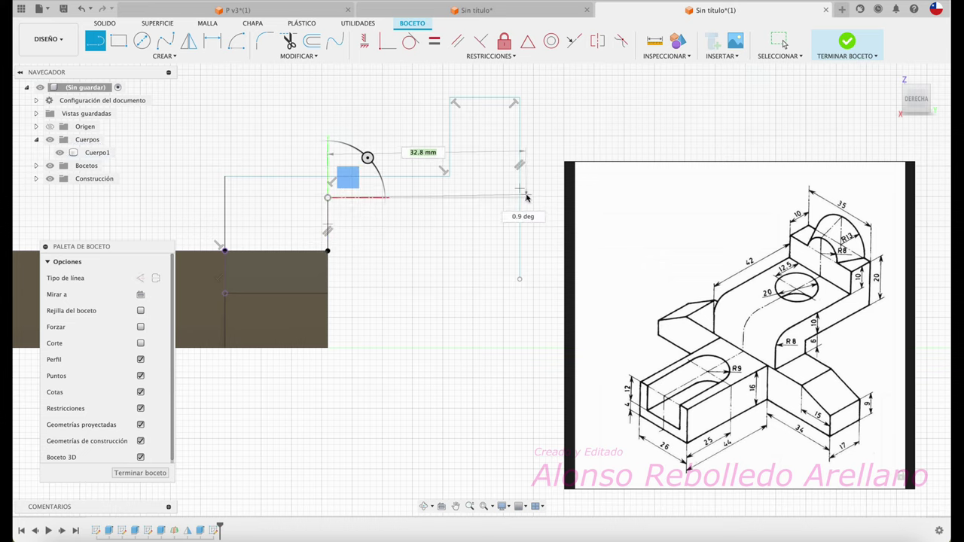
left_click(529, 198)
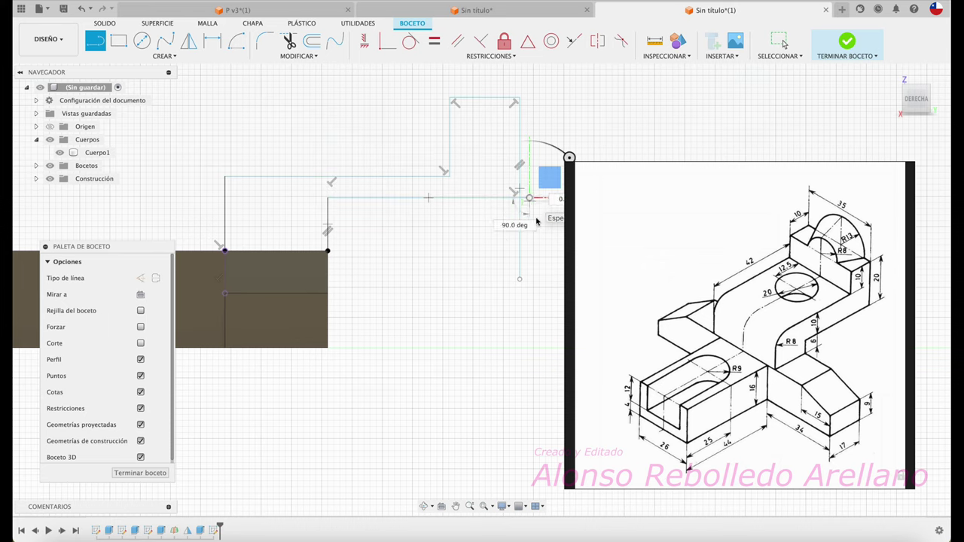
key("Escape")
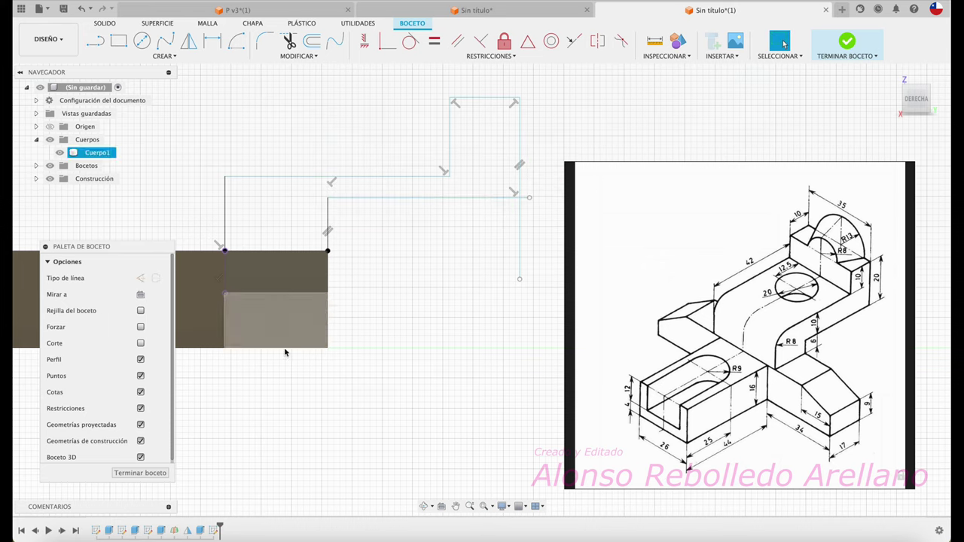
Close the profile with a line along the body's top edge.
scroll(278, 248, "up", 2)
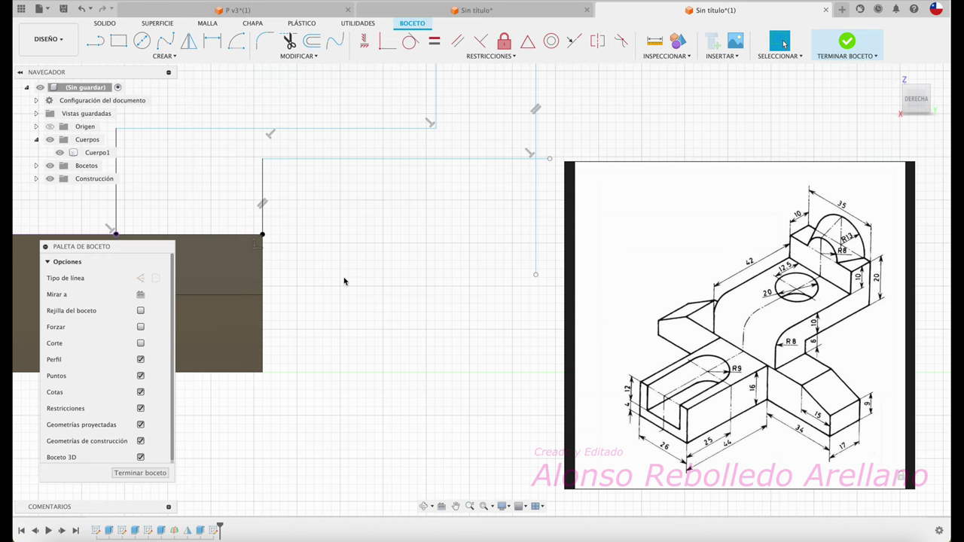
scroll(344, 281, "left", 5)
key("l")
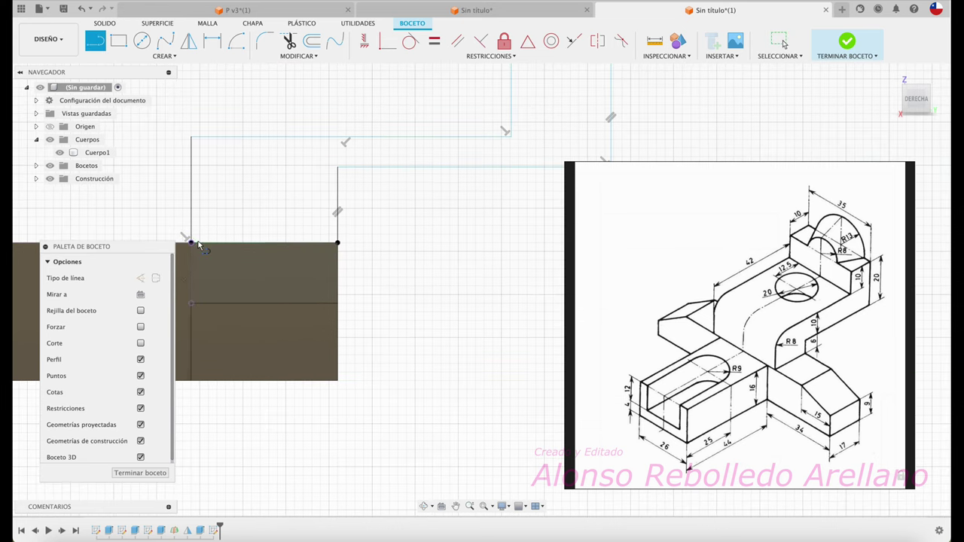
left_click(192, 241)
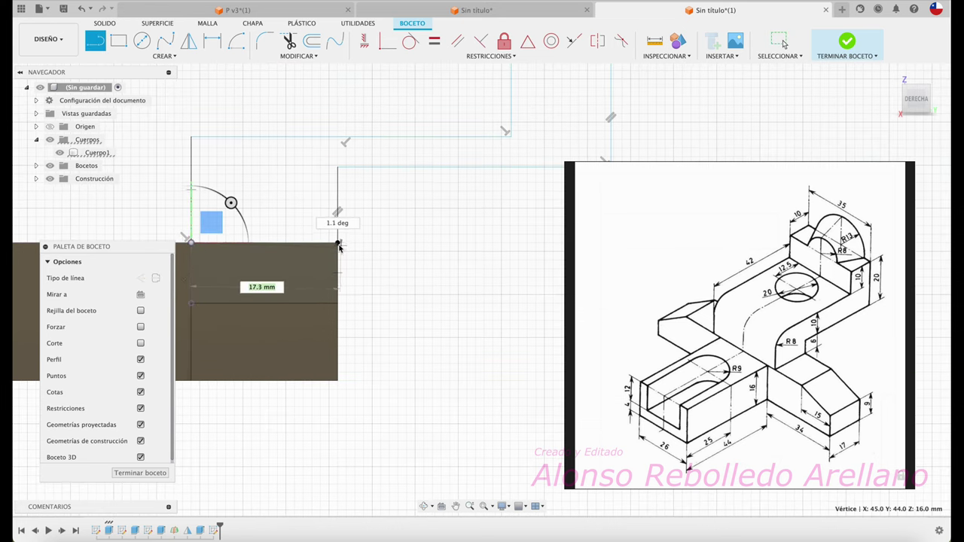
left_click(338, 241)
key("Escape")
scroll(390, 290, "down", 2)
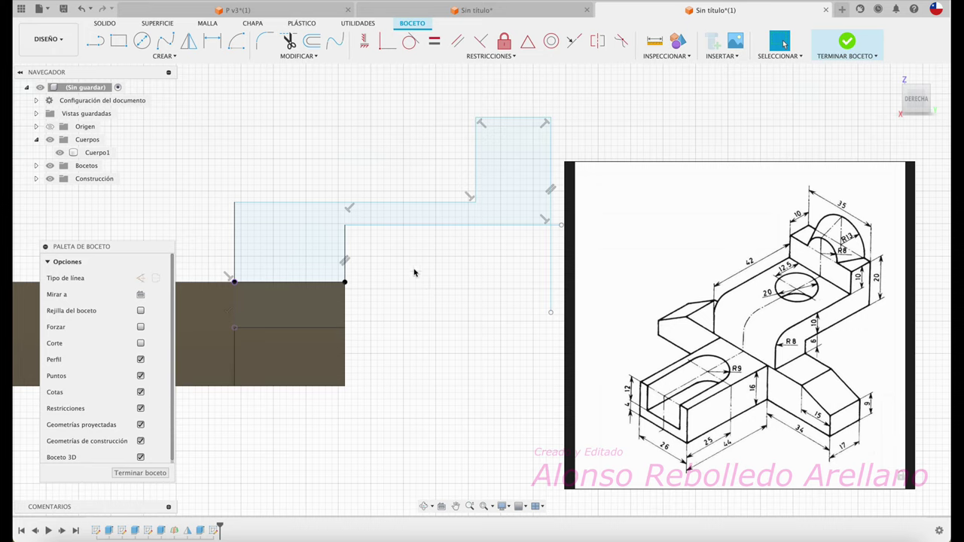
Dimension the top line at 42 and the left side at 16.
key("d")
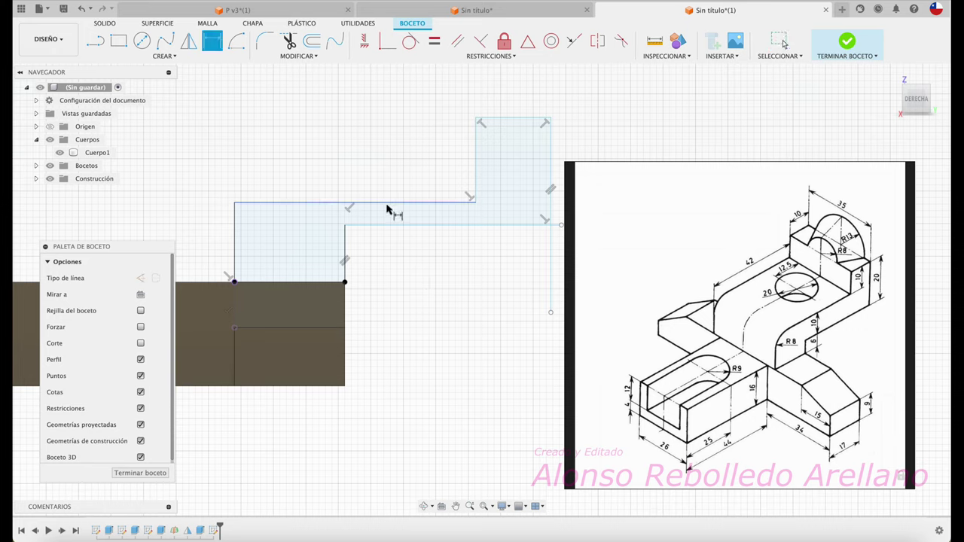
left_click(376, 205)
left_click(357, 162)
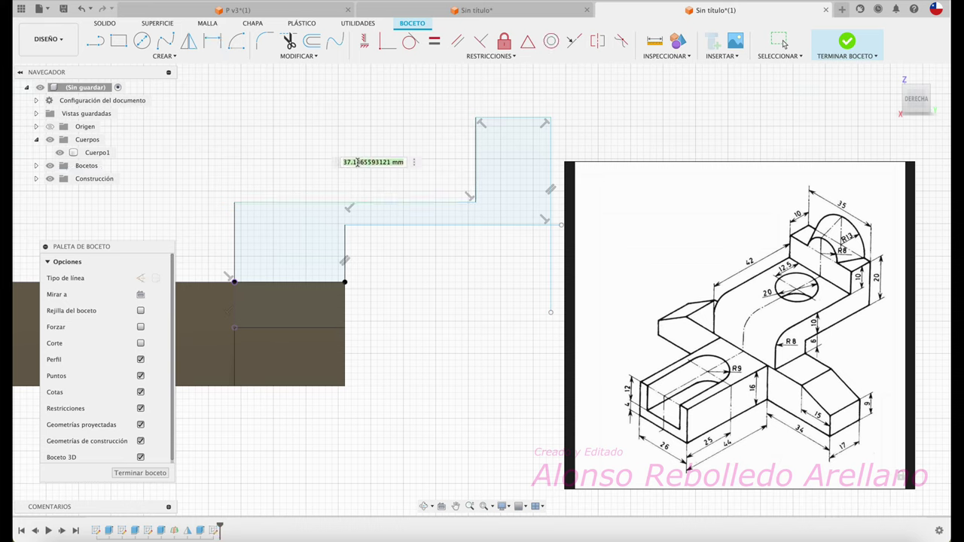
type("42")
key("Return")
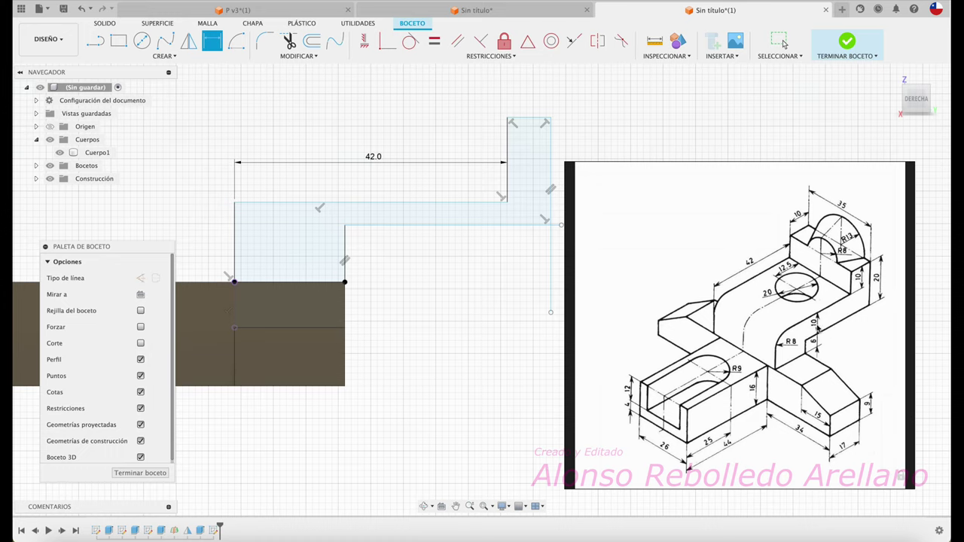
left_click(235, 257)
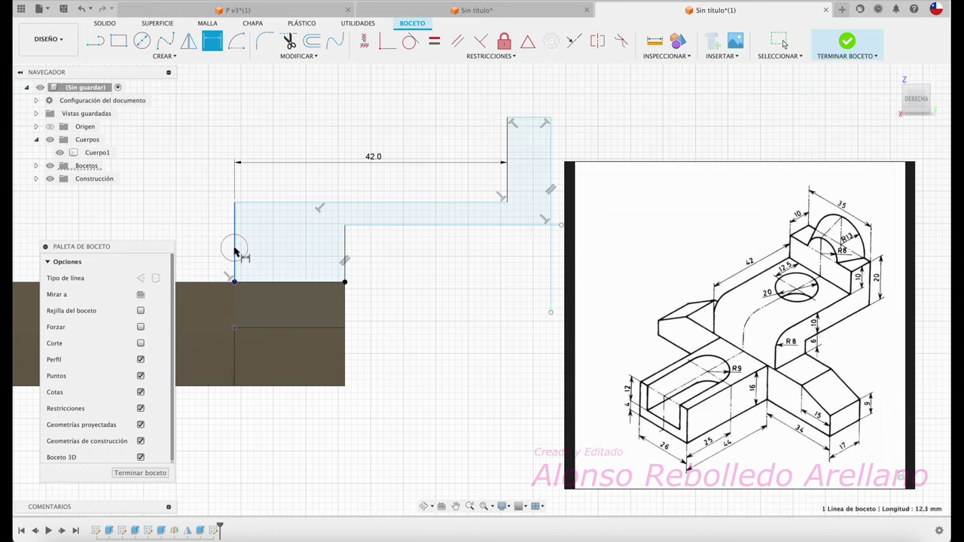
left_click(206, 245)
type("16")
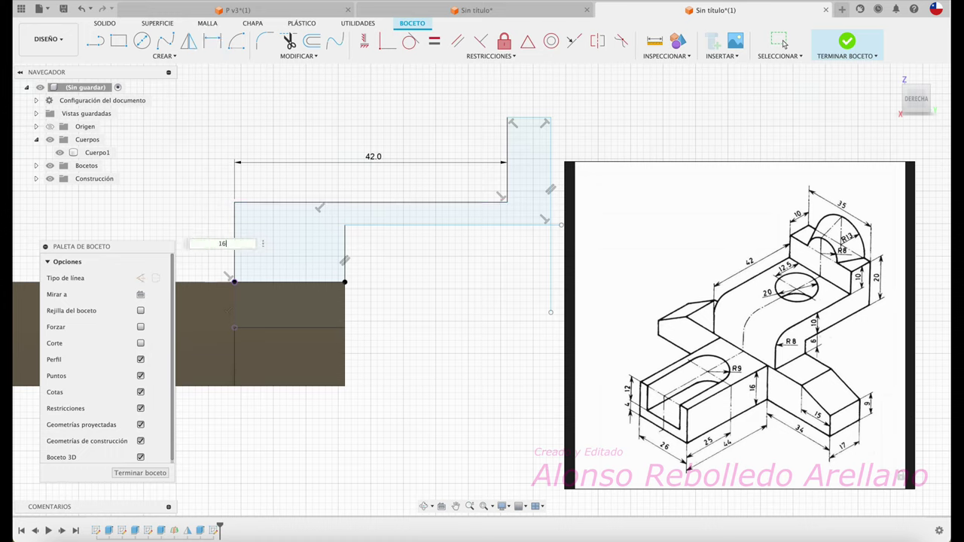
key("Return")
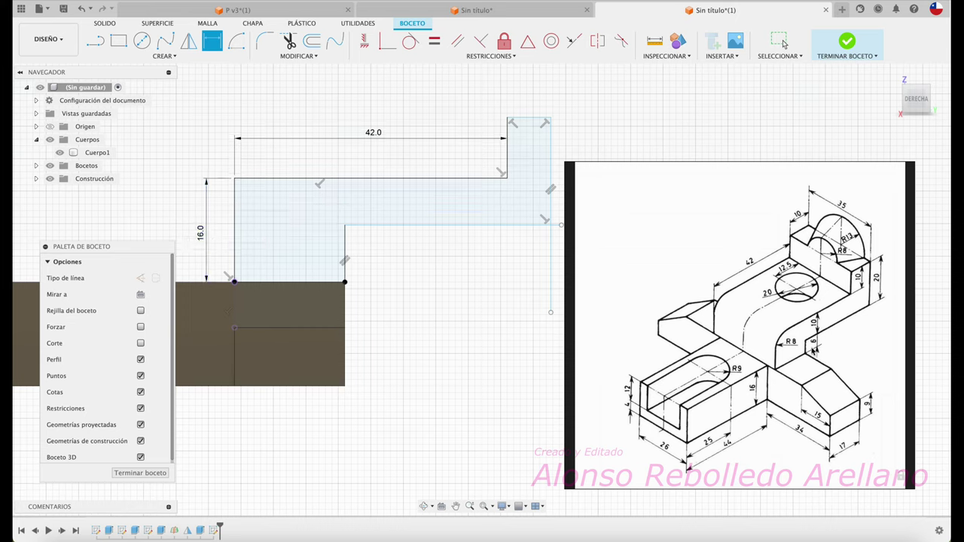
Attempt further dimensions on the short vertical and between horizontals, cancelling the over-constraining one.
left_click(346, 272)
left_click(399, 269)
key("Escape")
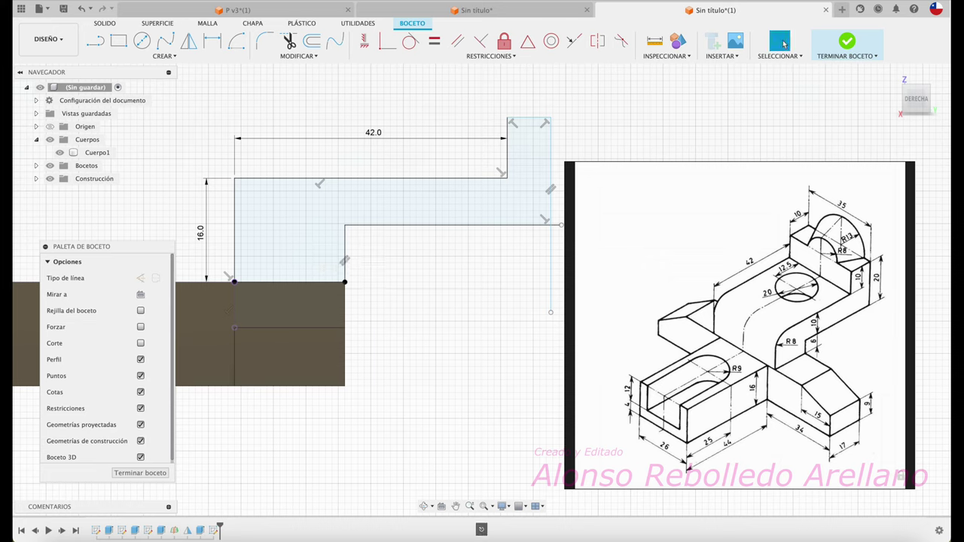
key("d")
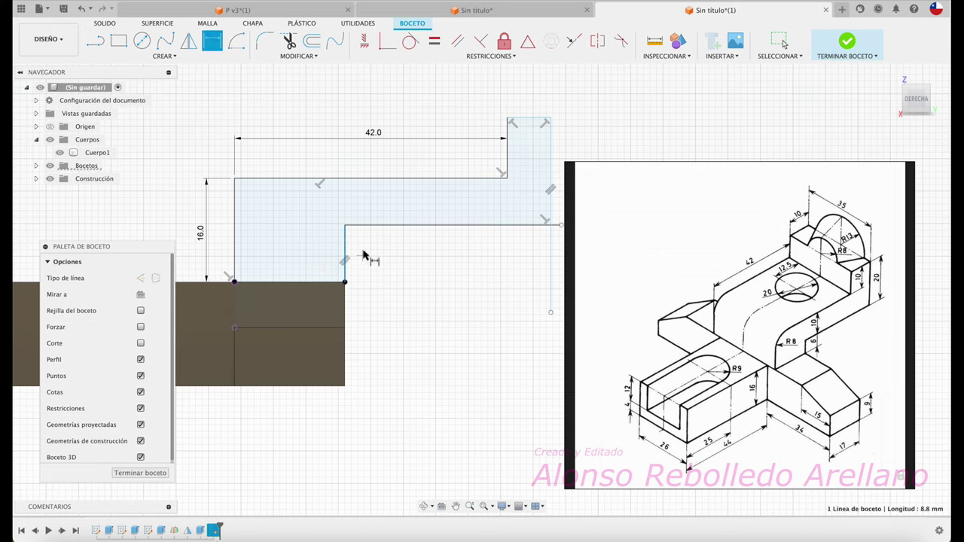
left_click(332, 283)
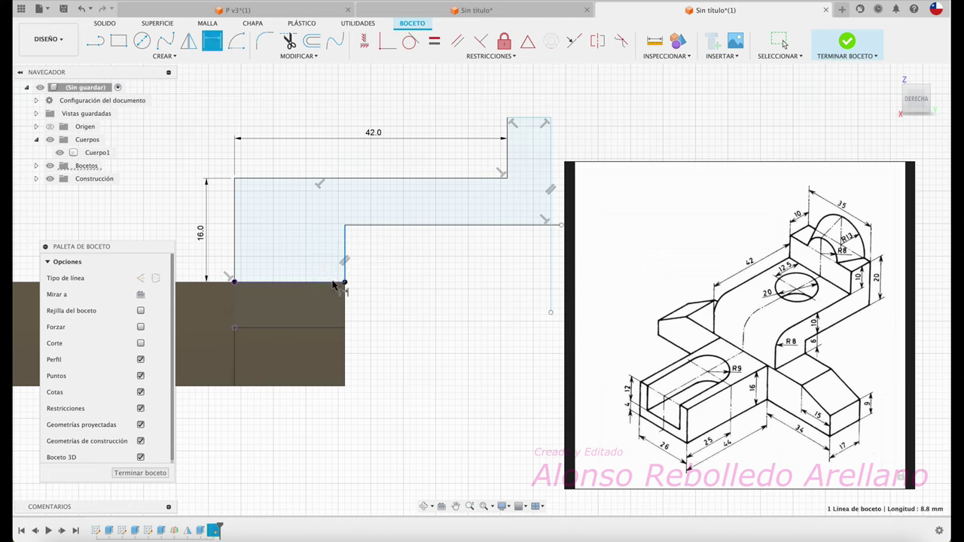
left_click(377, 225)
left_click(408, 267)
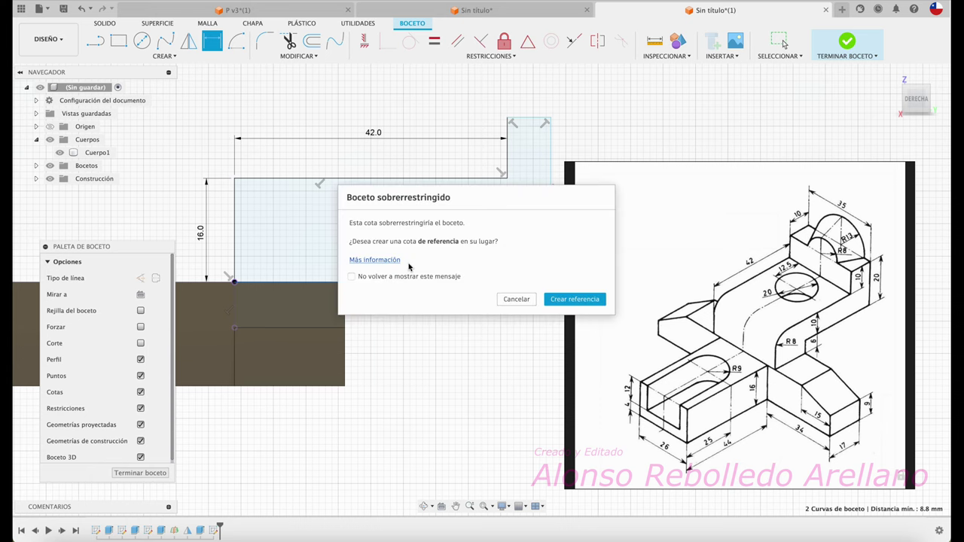
left_click(516, 299)
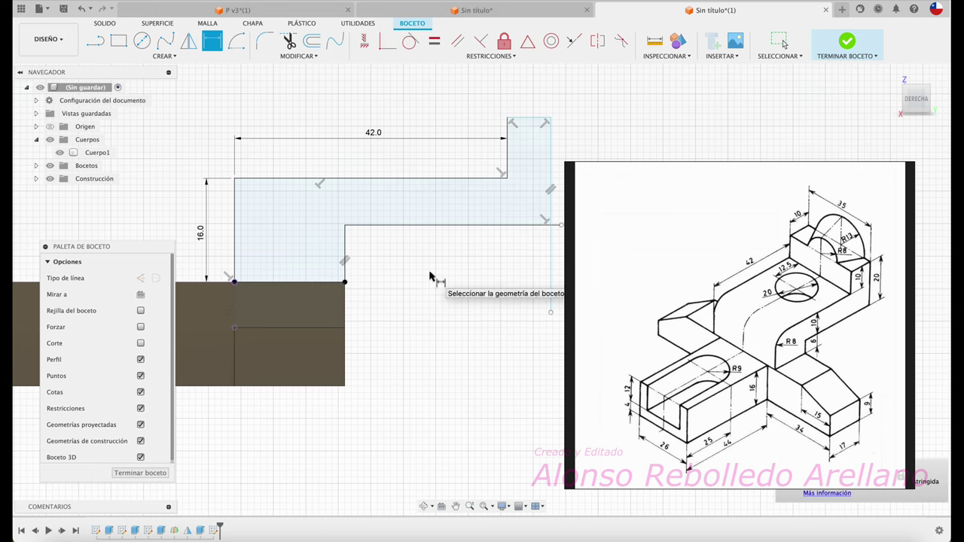
key("Escape")
scroll(430, 276, "down", 2)
middle_click_drag(430, 277, 409, 280)
Switch to the Trim tool, then return to selecting without trimming.
key("t")
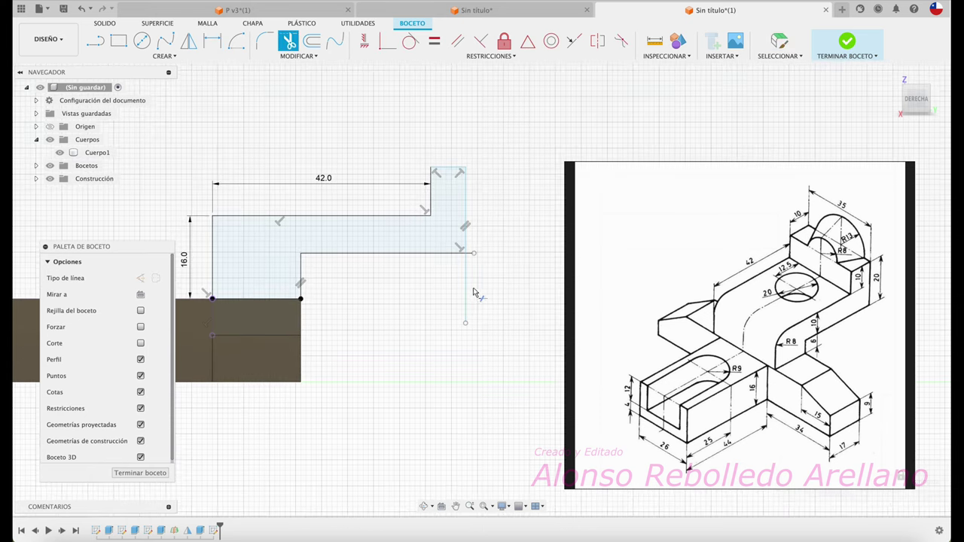
scroll(475, 267, "up", 2)
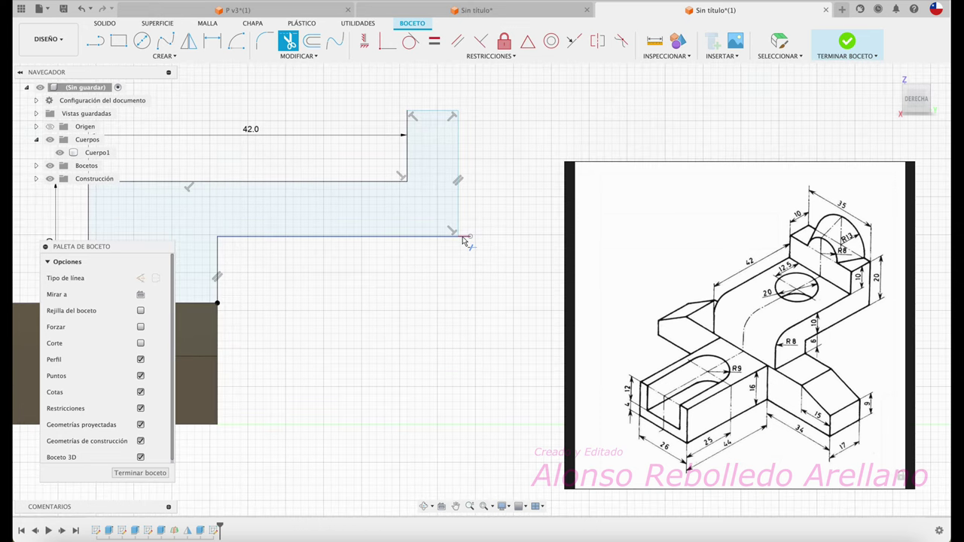
scroll(475, 274, "down", 1)
scroll(474, 273, "down", 1)
left_click(783, 43)
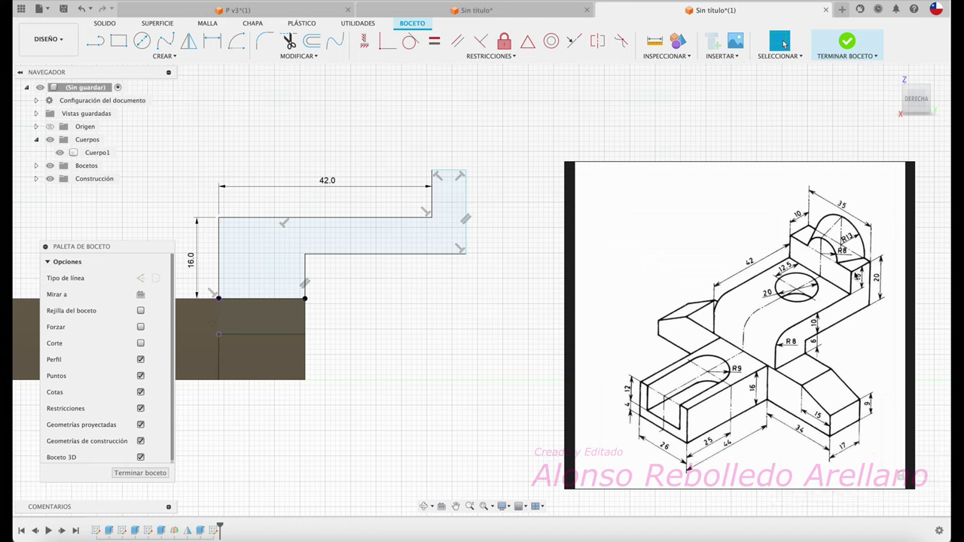
Dimension the right vertical line at 10 and the small block's top edge at 10.
key("d")
left_click(432, 204)
left_click(517, 196)
type("10")
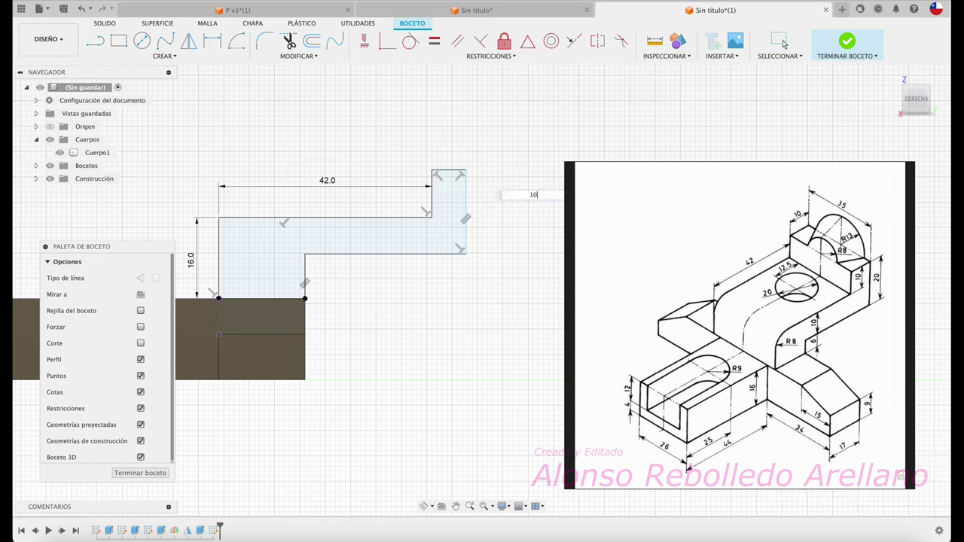
key("Return")
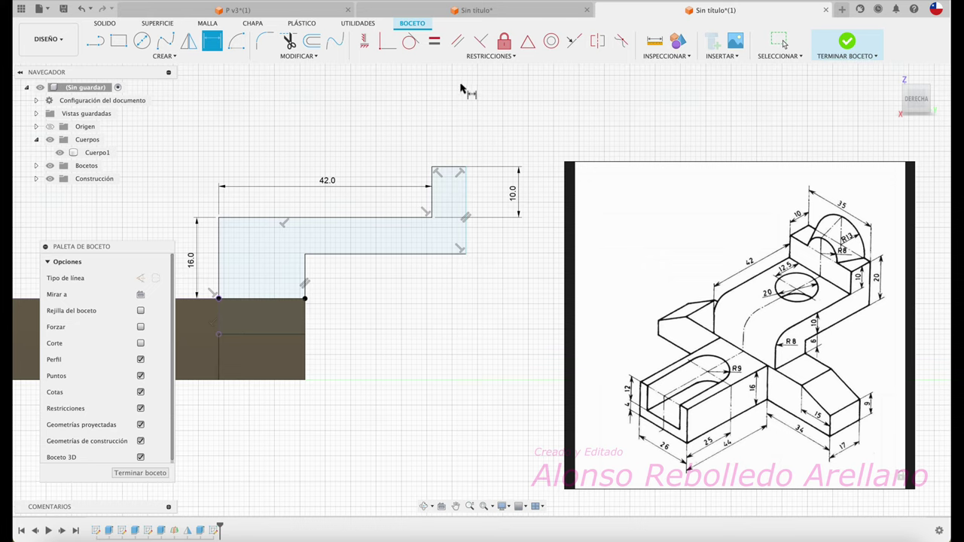
left_click(447, 171)
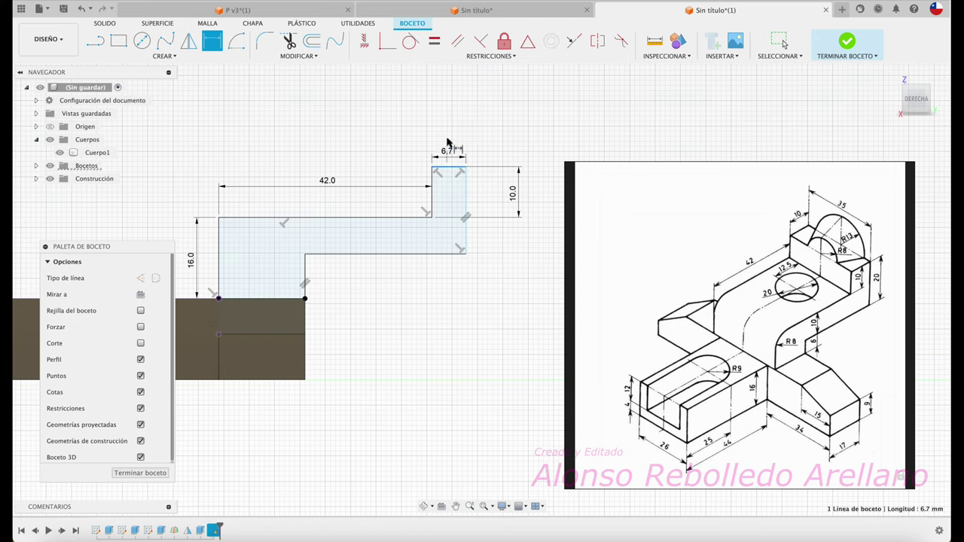
left_click(504, 133)
type("10")
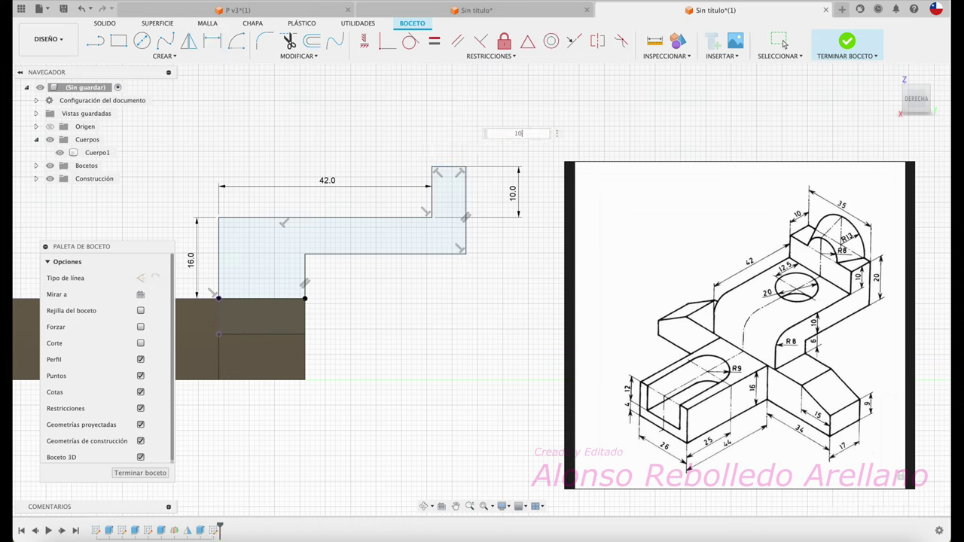
key("Return")
Add a reference height on the right edge, then delete the (17.2) and 16.0 dimensions.
left_click(483, 241)
left_click(539, 223)
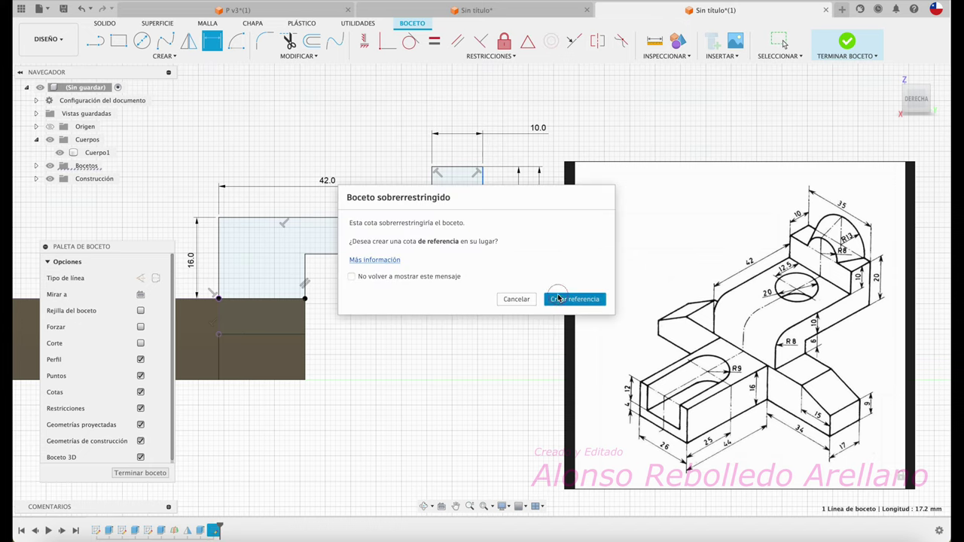
left_click(550, 301)
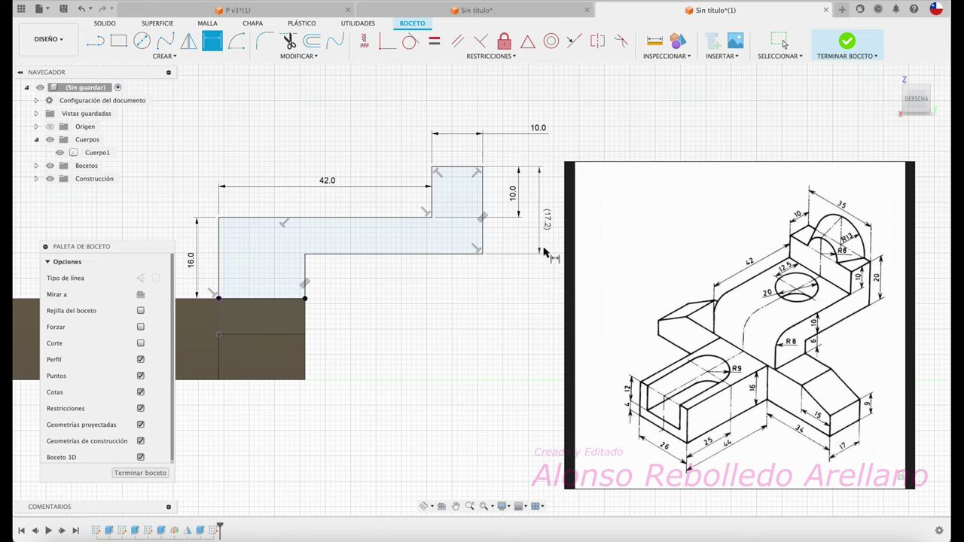
scroll(493, 277, "up", 1)
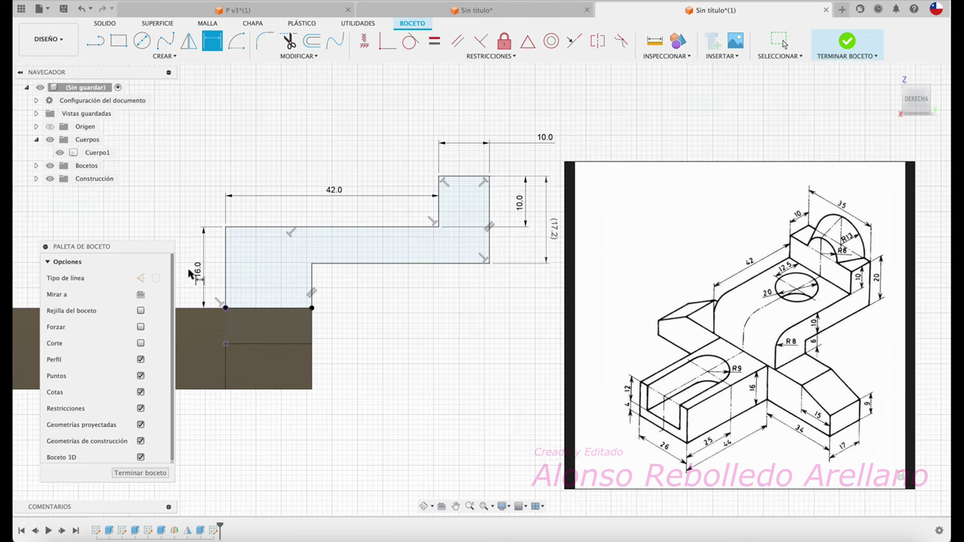
key("Escape")
left_click(555, 230)
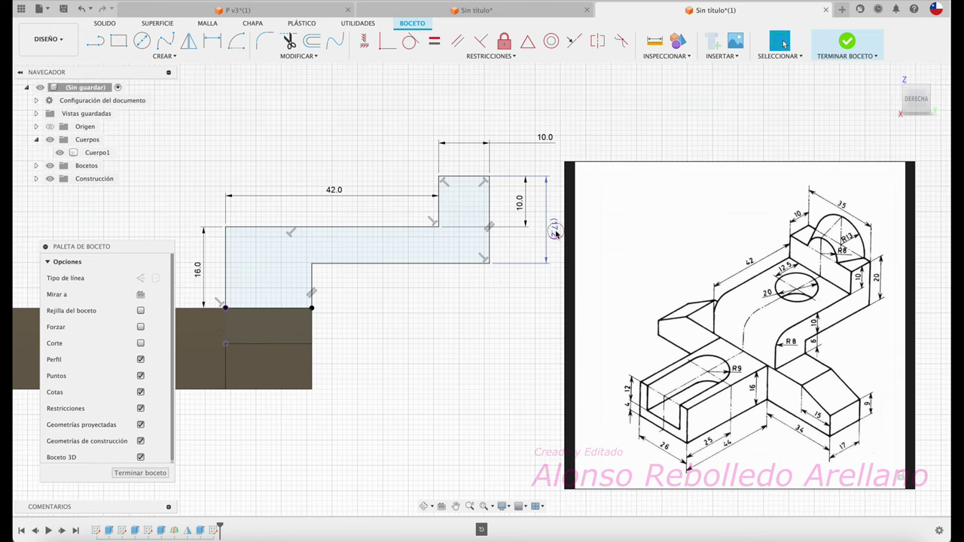
key("Delete")
left_click(198, 270)
key("Delete")
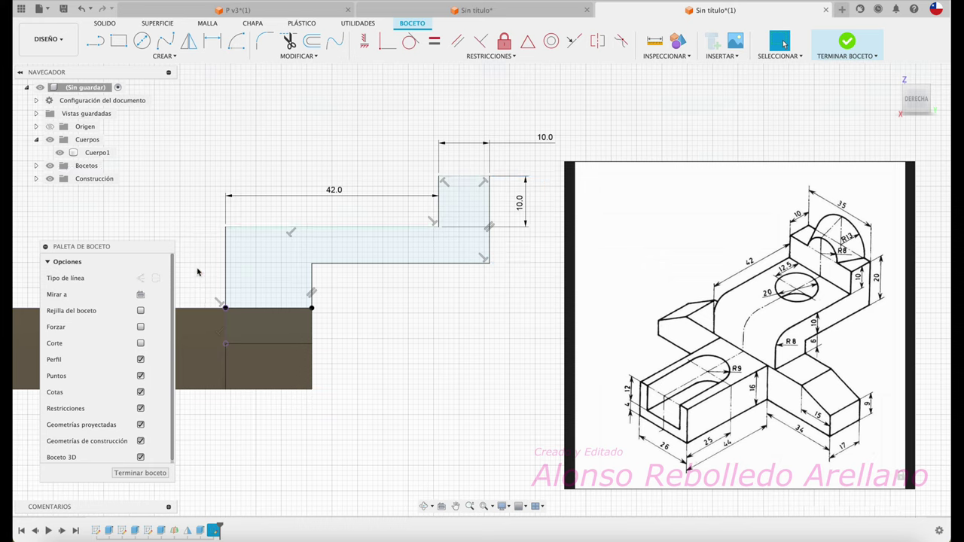
Add a driving 17.2 height dimension on the sketch's right side.
key("d")
left_click(490, 231)
left_click(561, 224)
scroll(529, 278, "right", 2)
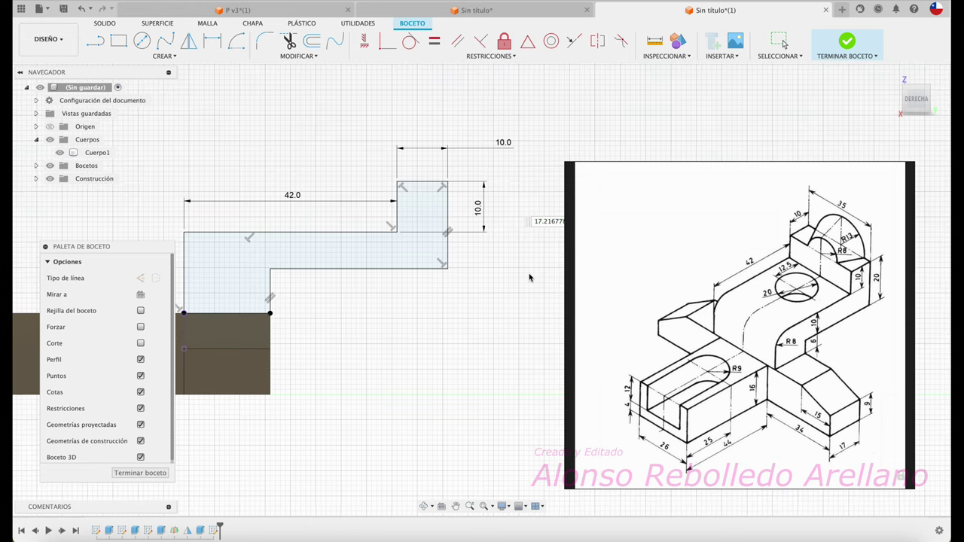
key("Return")
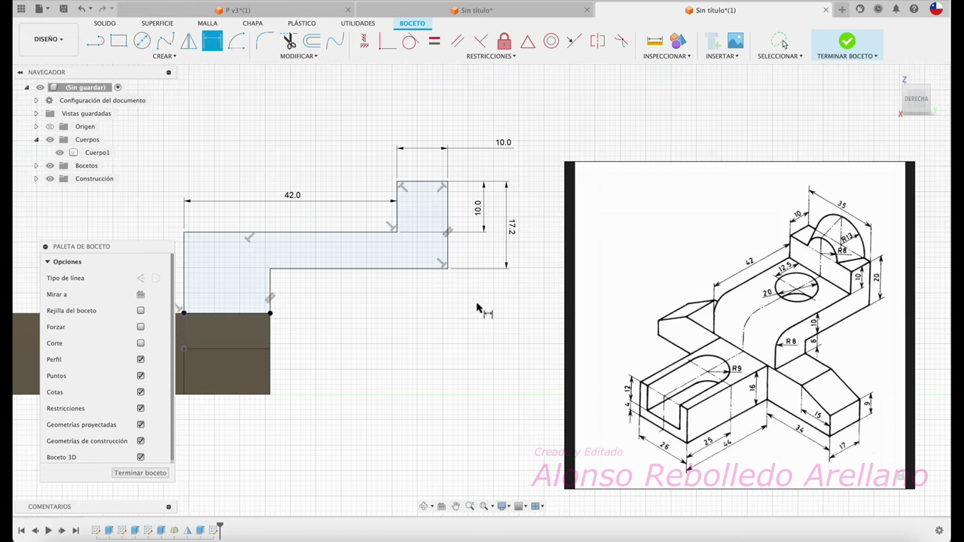
key("Escape")
scroll(463, 305, "left", 2)
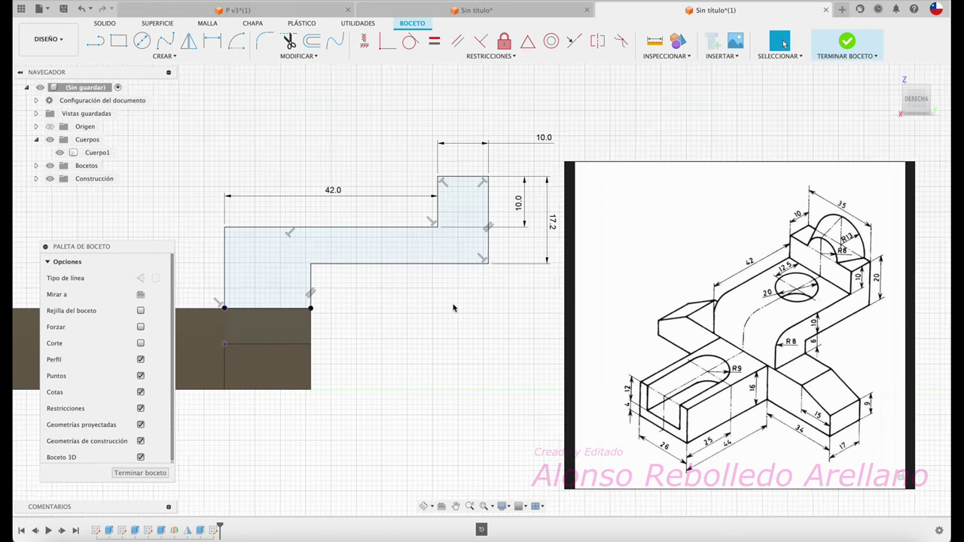
Delete the 8.8 mm vertical line and shift the step's lower corner points slightly right.
left_click(311, 281)
key("Delete")
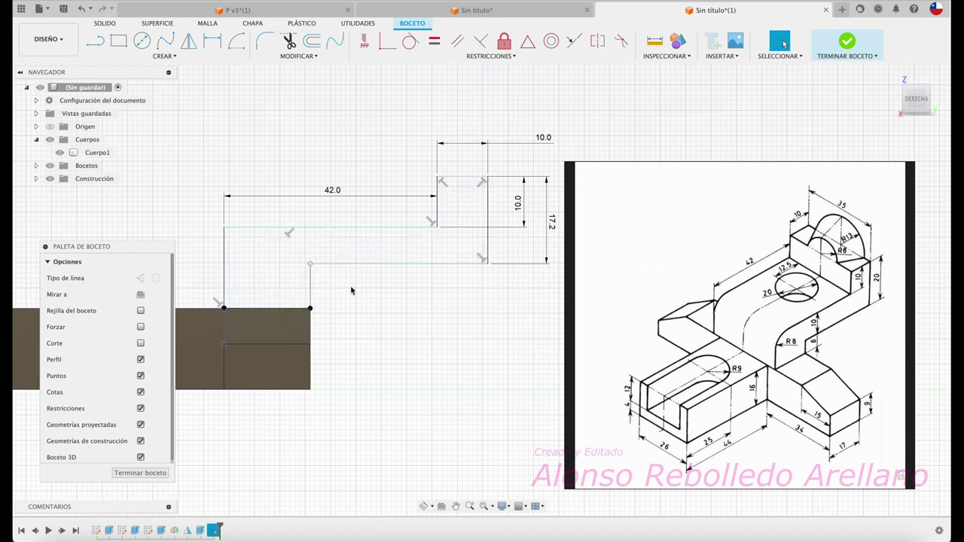
key("ctrl+z")
key("Delete")
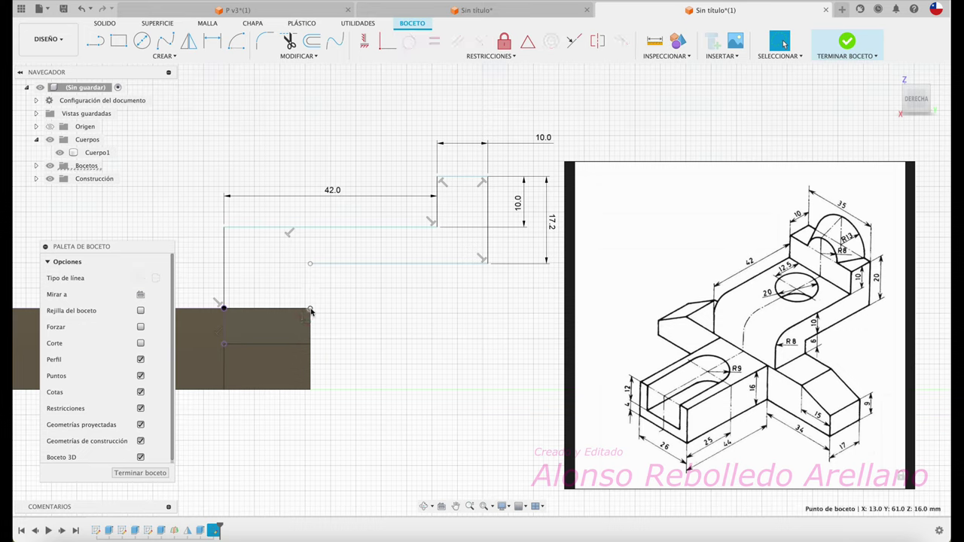
left_click_drag(294, 293, 361, 351)
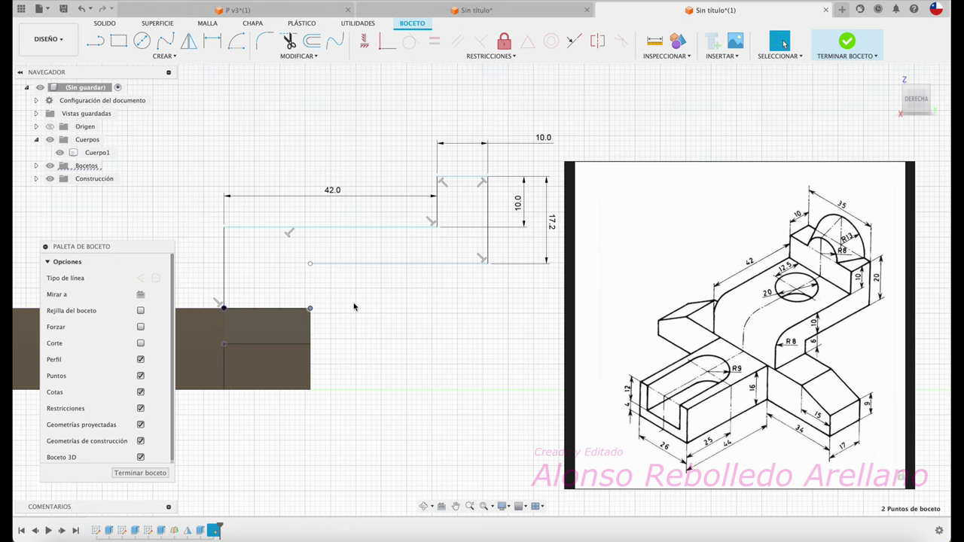
middle_click_drag(336, 307, 353, 304)
Dimension the step height to 6.0.
key("d")
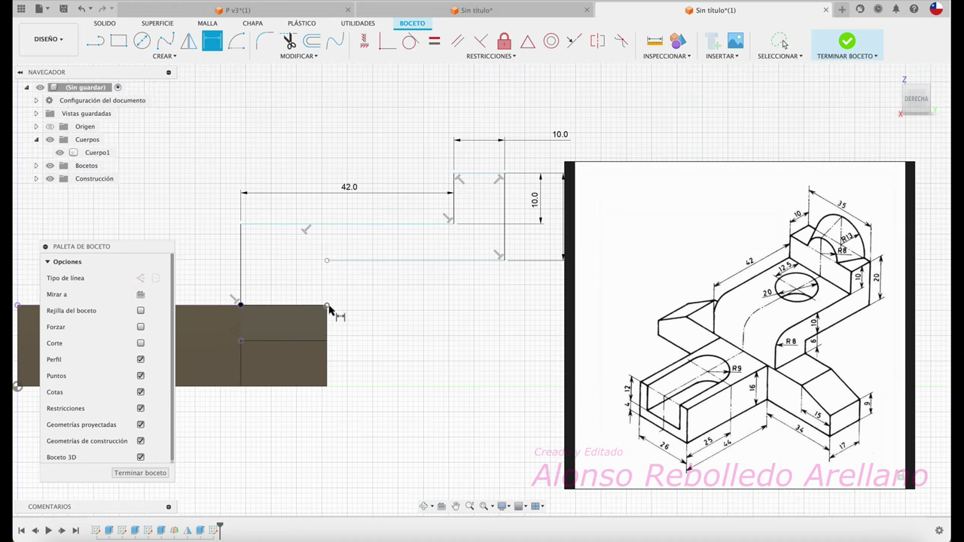
left_click(327, 305)
left_click(326, 261)
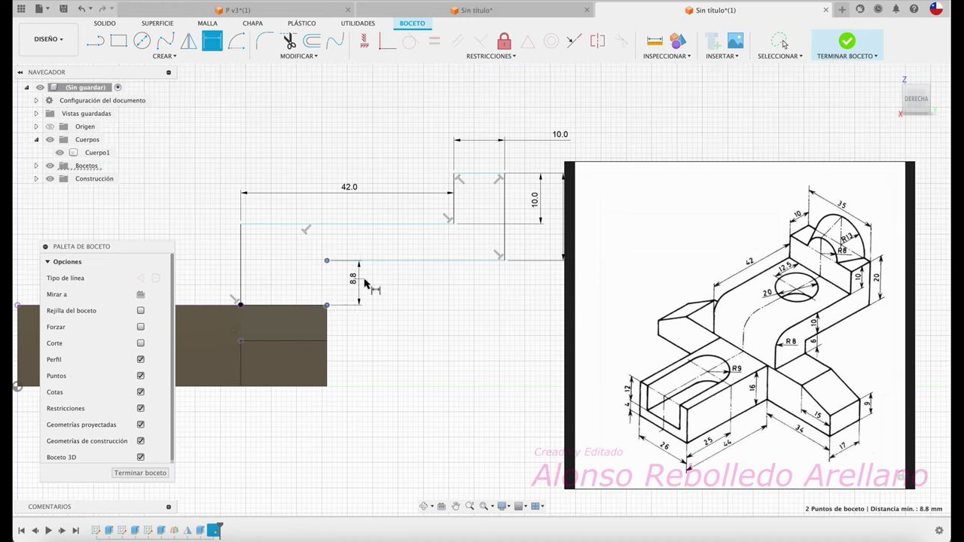
left_click(382, 279)
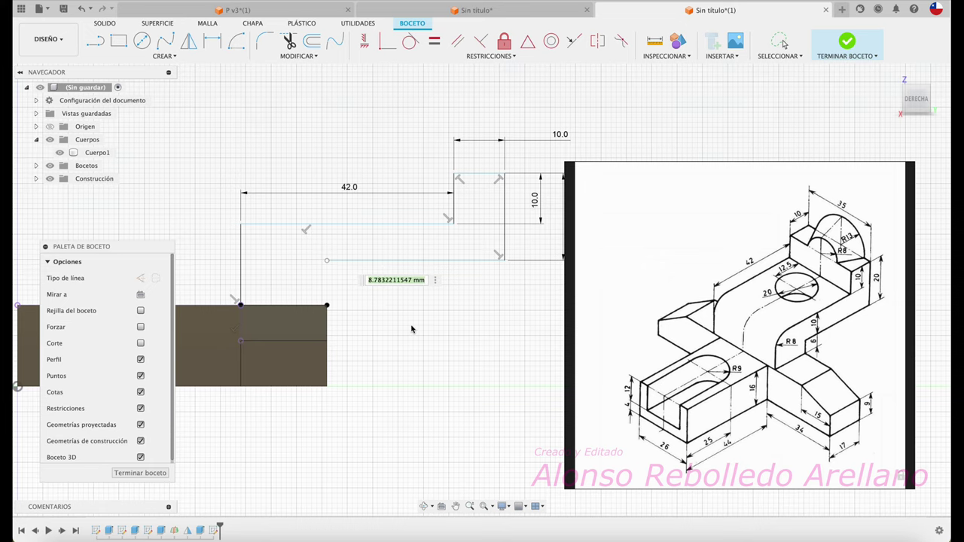
type("6")
key("Return")
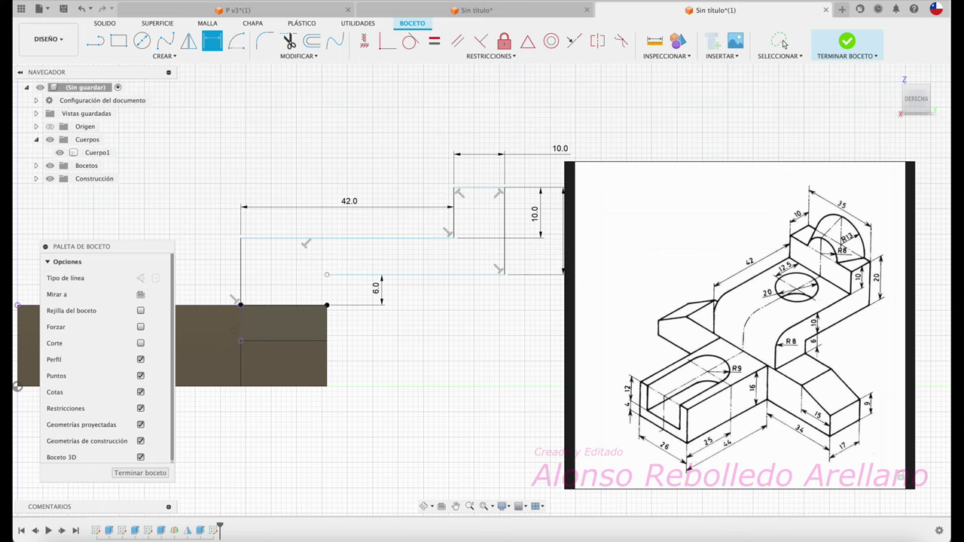
scroll(406, 403, "right", 3)
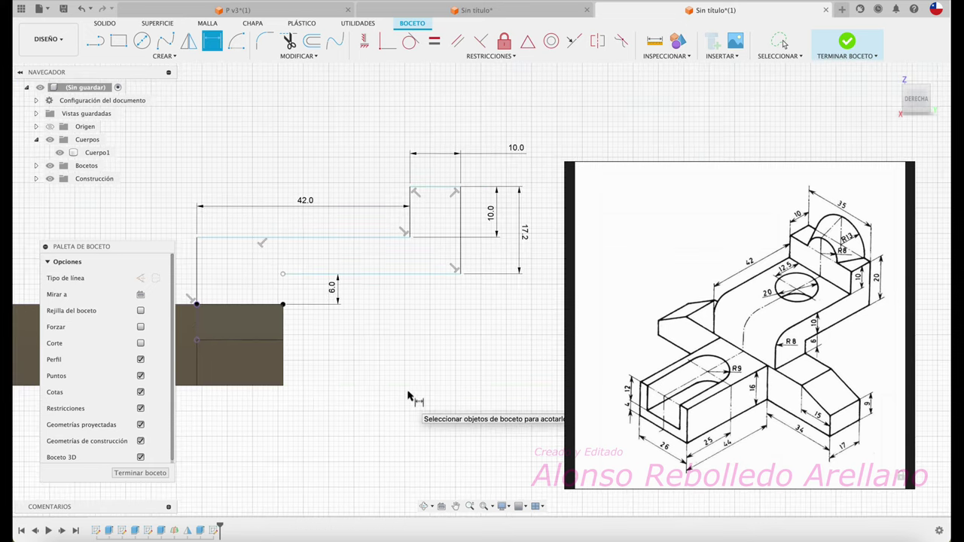
key("Escape")
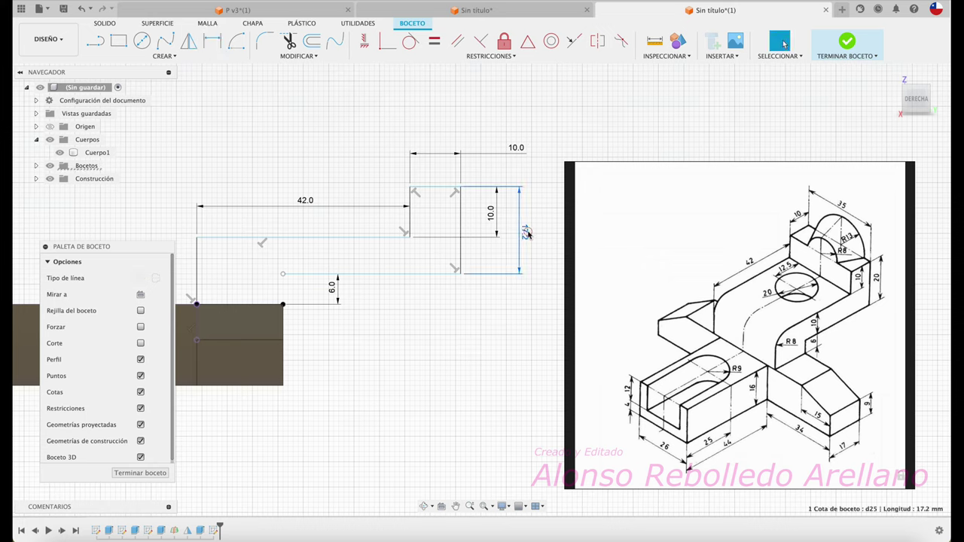
Change the 17.2 height dimension to 20 mm.
double_click(527, 232)
type("20")
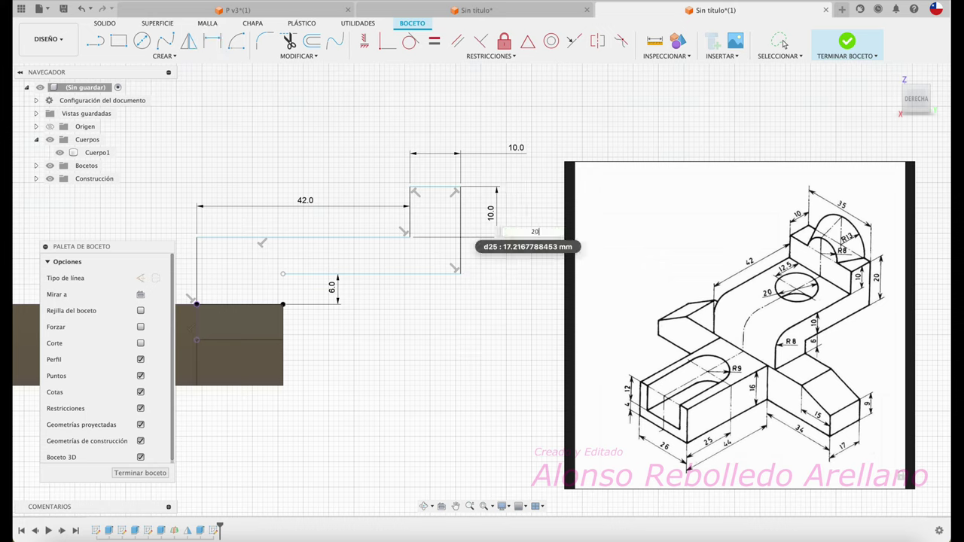
key("Return")
Redraw the 17 mm bottom line and the vertical line closing the profile up to the step.
key("l")
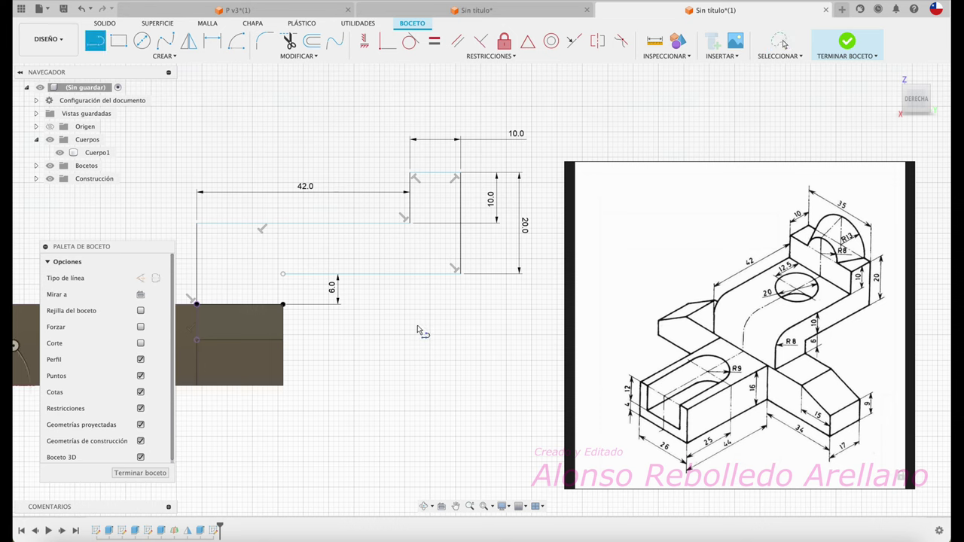
scroll(306, 316, "up", 3)
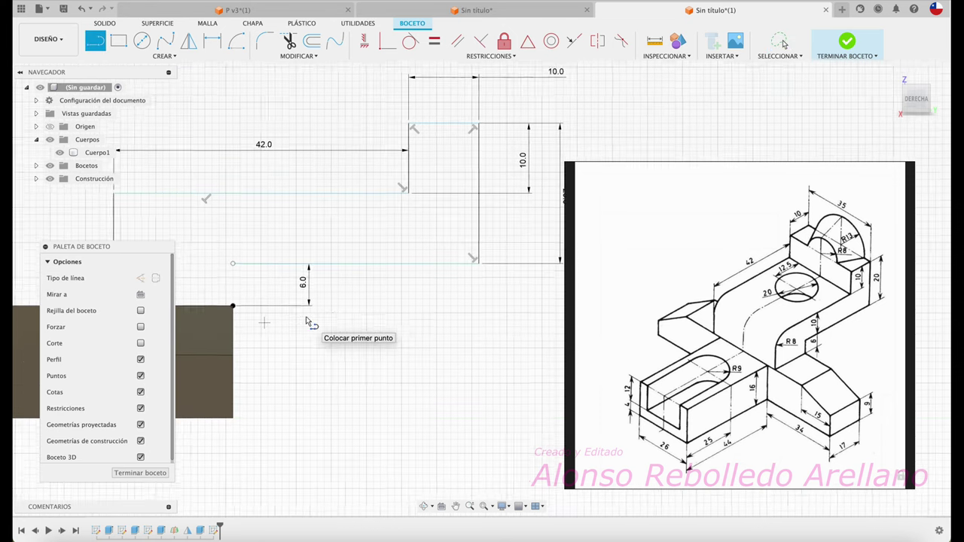
left_click(224, 300)
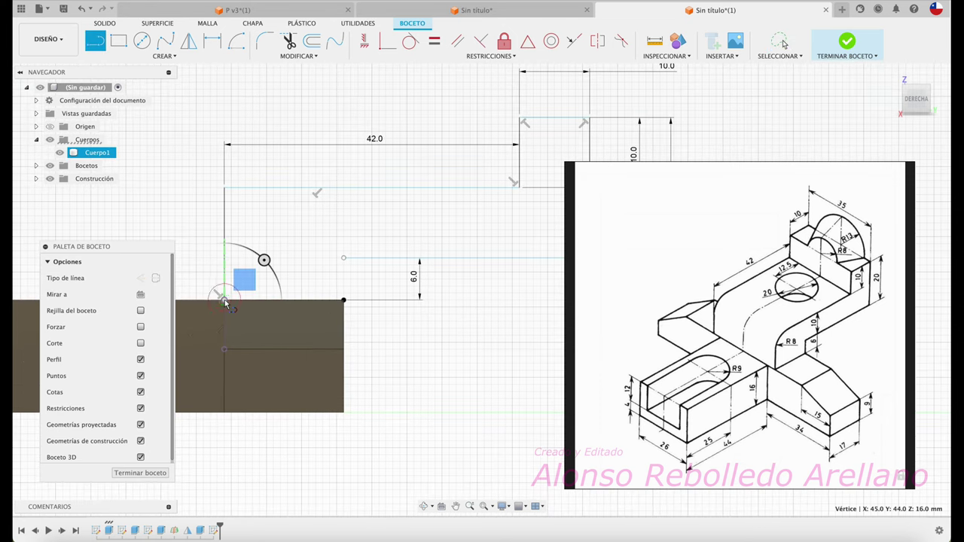
left_click(343, 299)
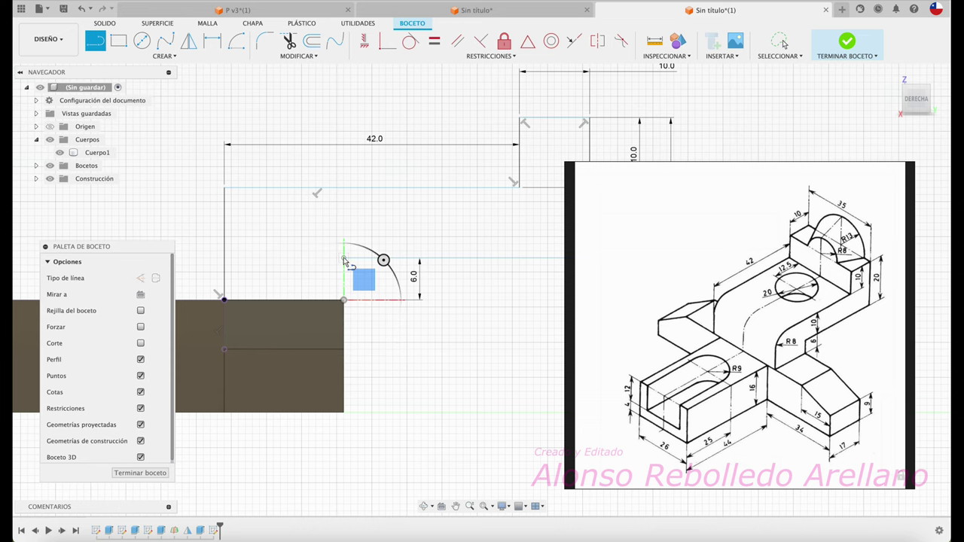
left_click(344, 259)
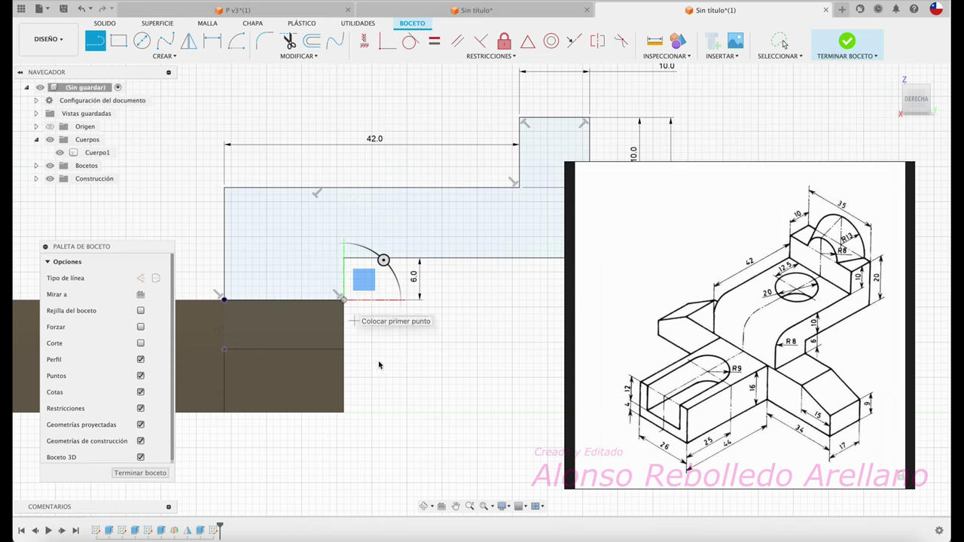
scroll(379, 365, "down", 5)
key("Escape")
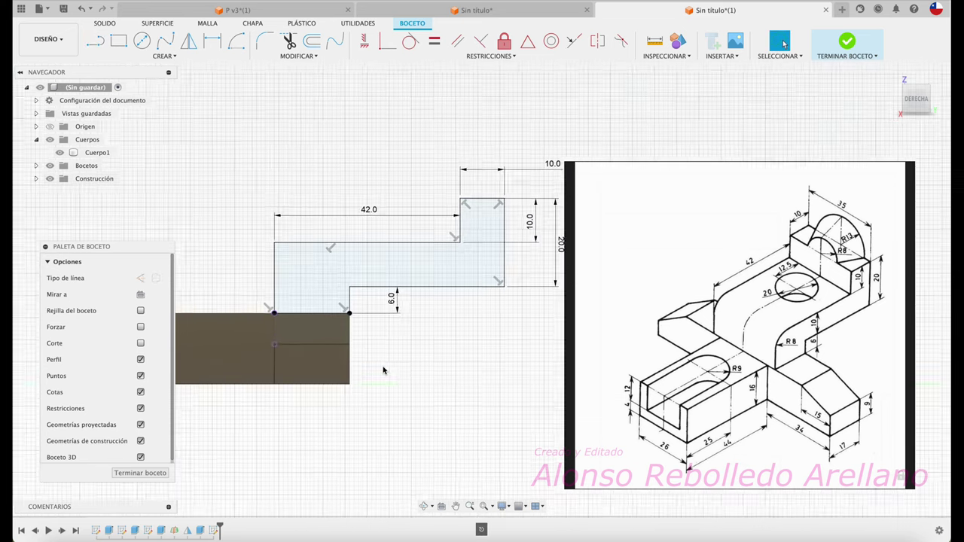
scroll(385, 368, "down", 2)
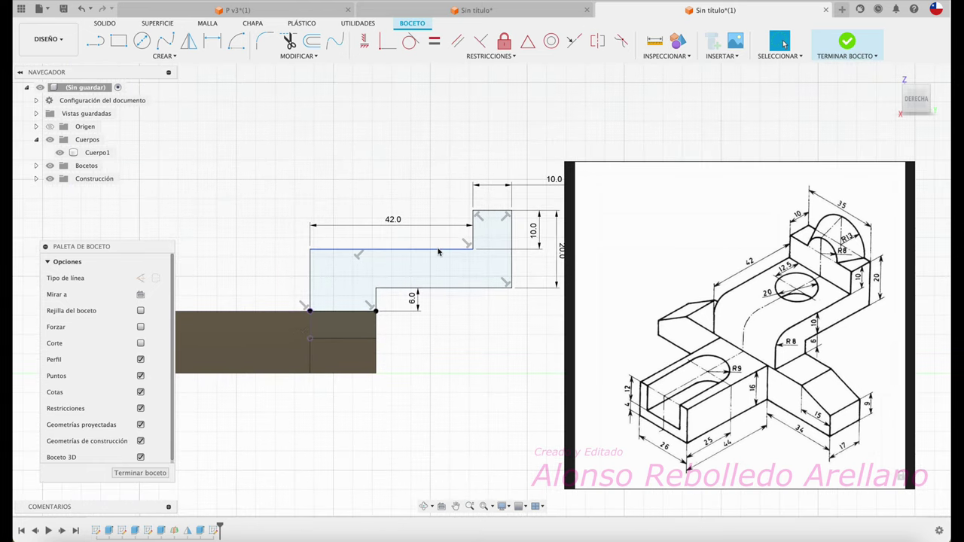
Add a (10.0) reference dimension between the top 42 mm edge and the parallel edge below.
key("d")
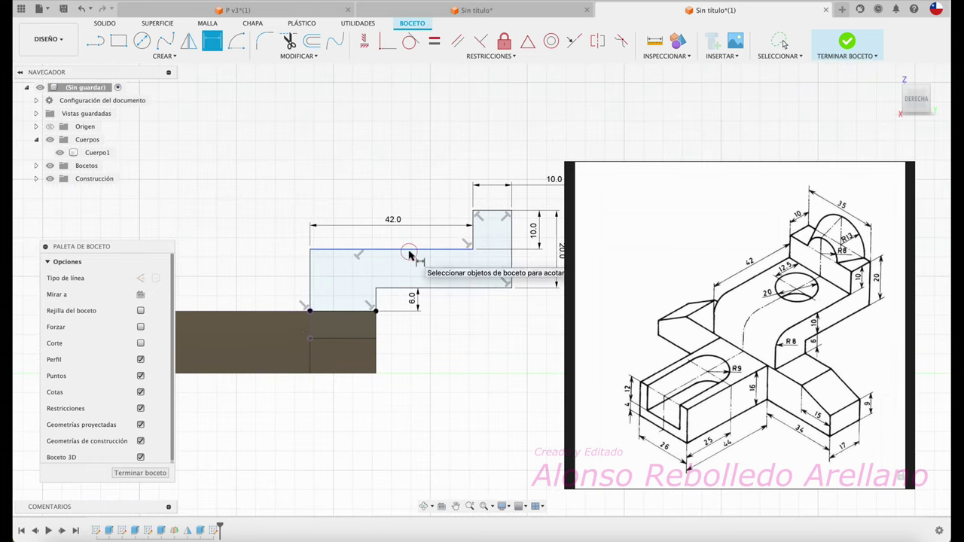
left_click(409, 250)
left_click(401, 290)
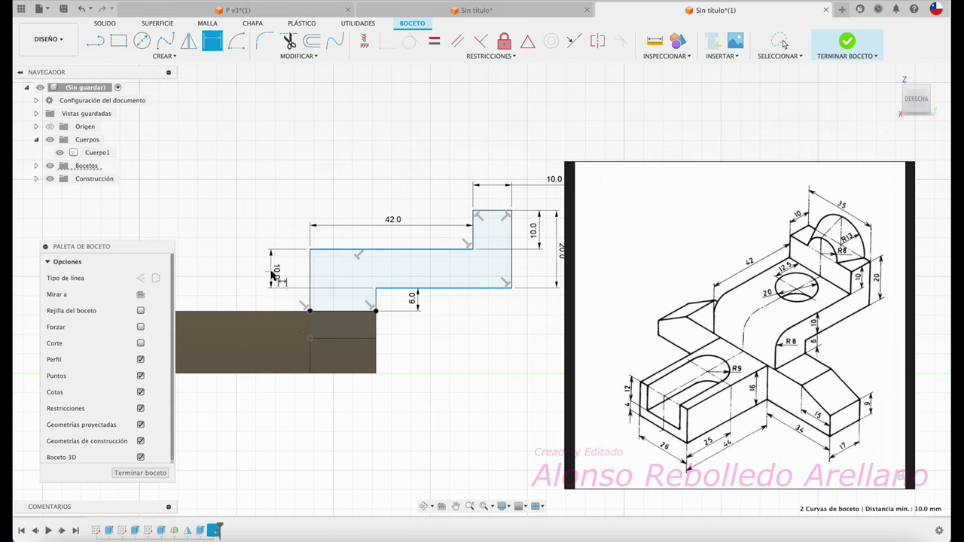
left_click(275, 269)
left_click(550, 298)
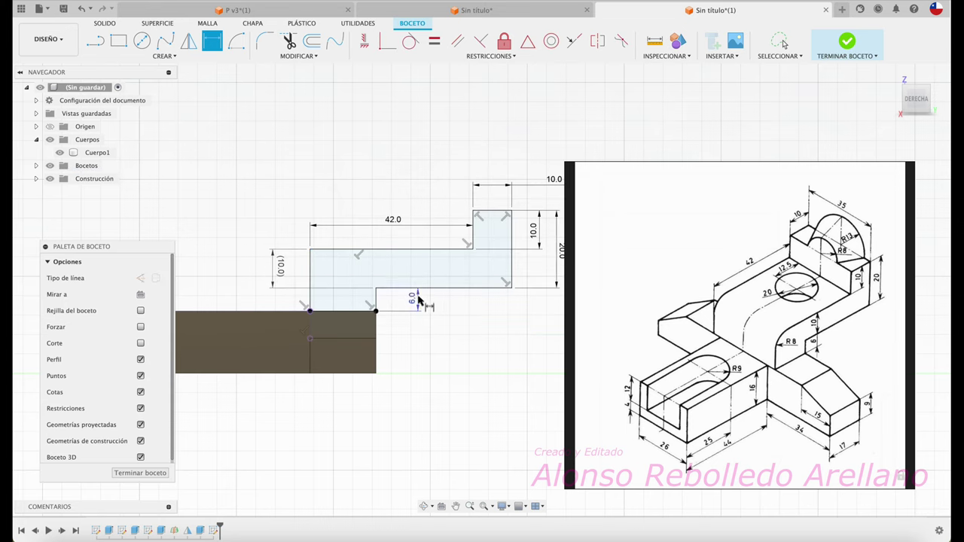
middle_click_drag(470, 331, 462, 336)
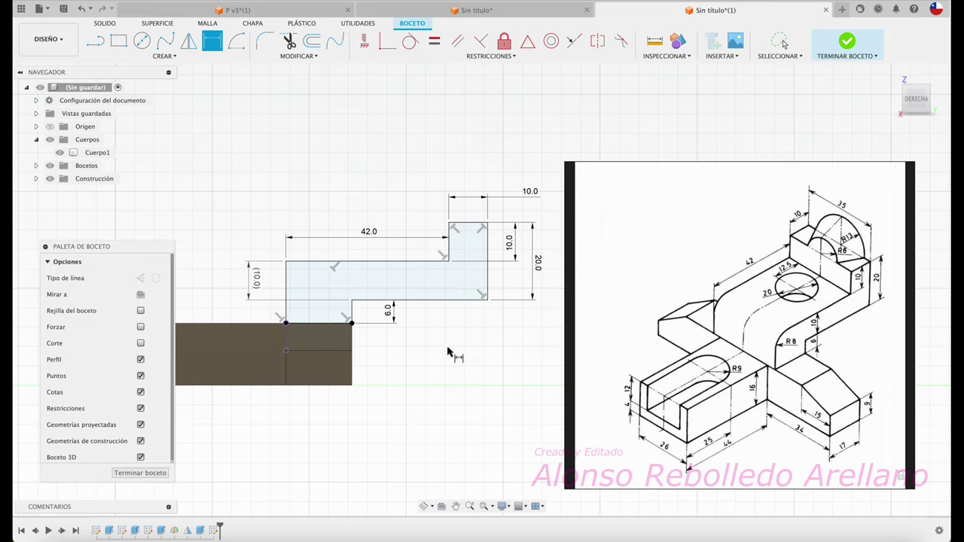
middle_click_drag(439, 355, 454, 351)
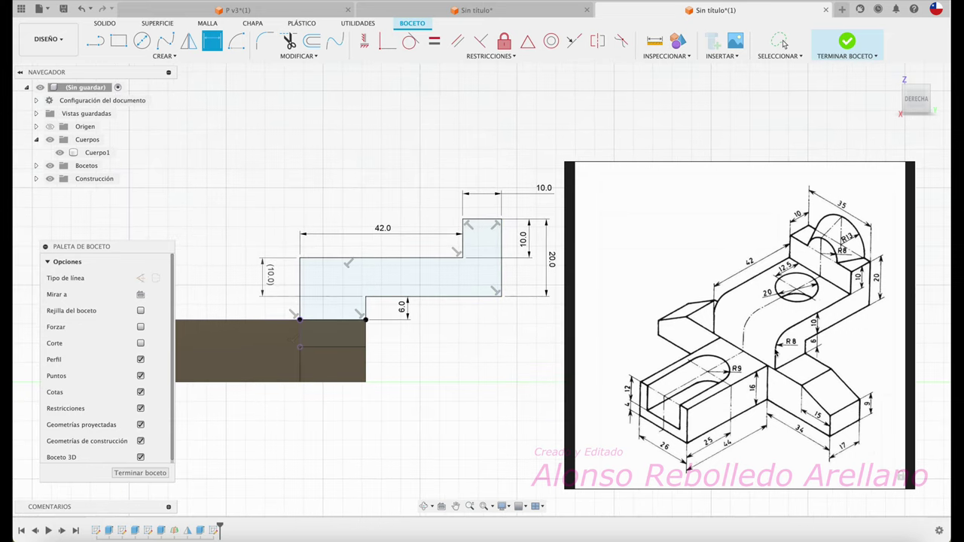
Round the upper-left corner with an R8 fillet and finish the sketch.
left_click(264, 43)
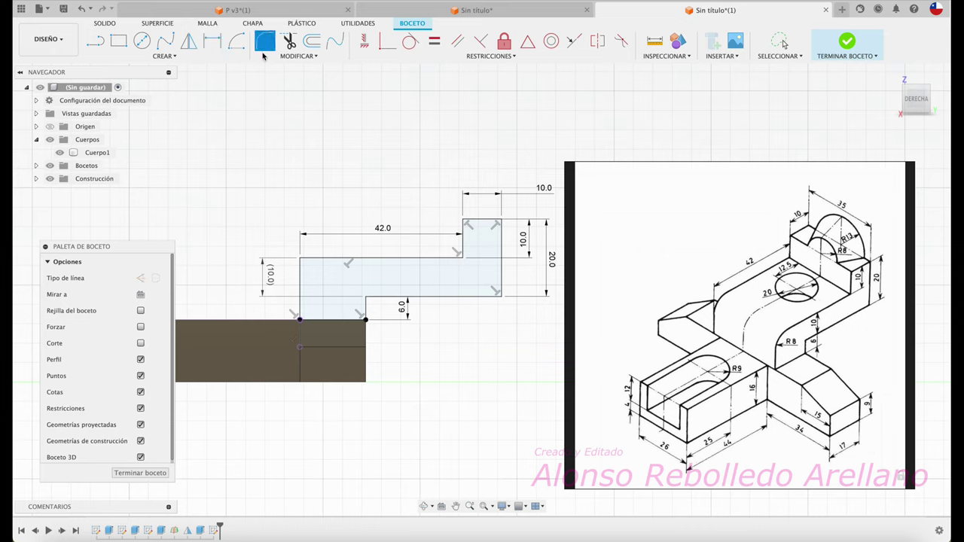
left_click(300, 288)
left_click(323, 258)
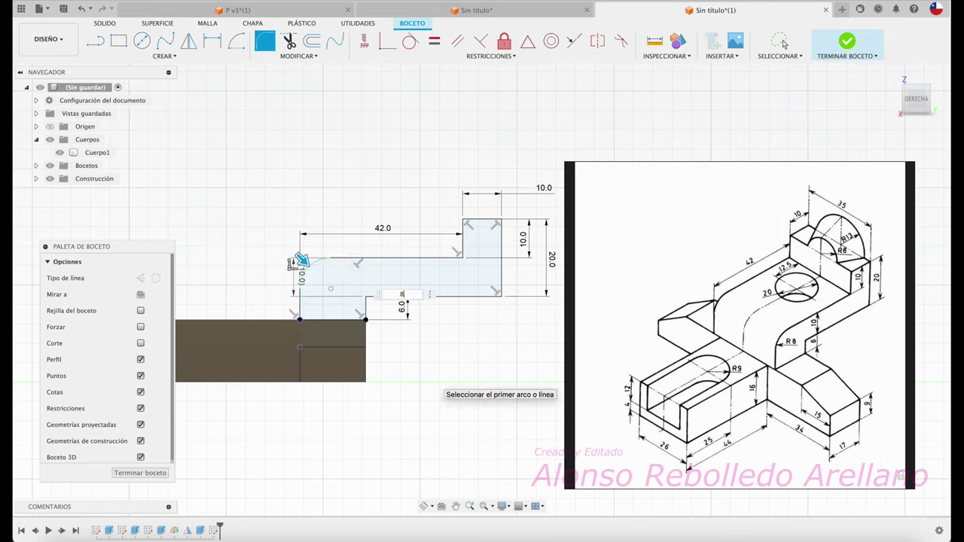
left_click(783, 43)
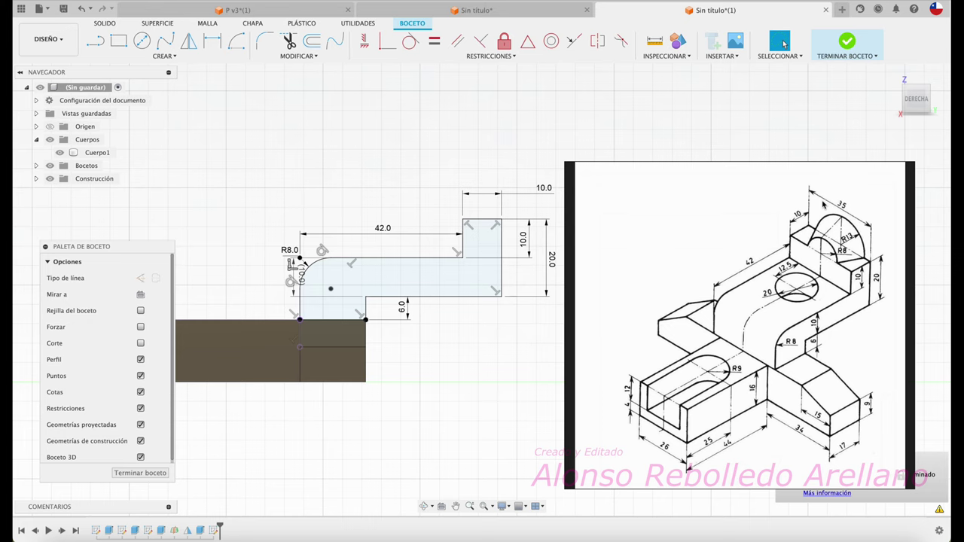
left_click(847, 42)
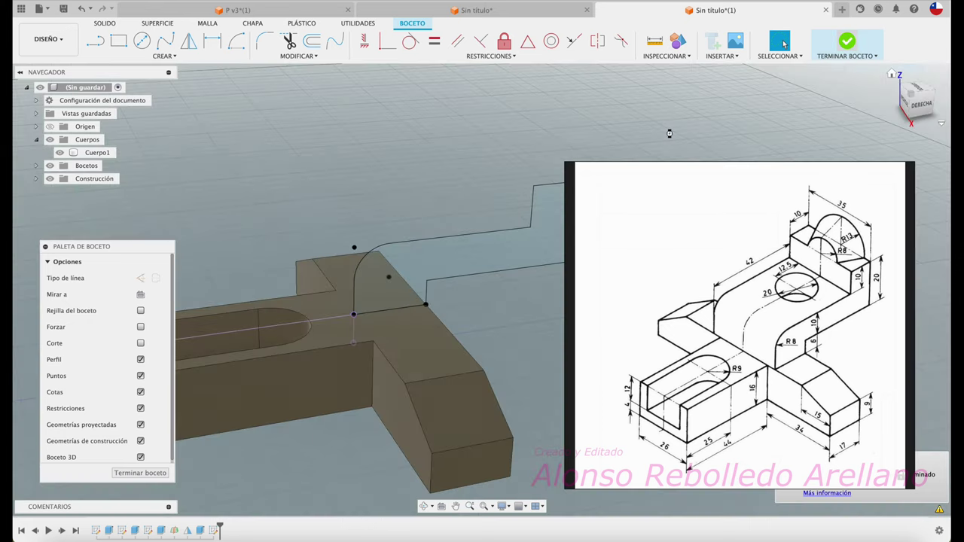
Extrude the new stepped profile symmetrically with a 35 mm total length, joined to the body.
key("e")
left_click(423, 207)
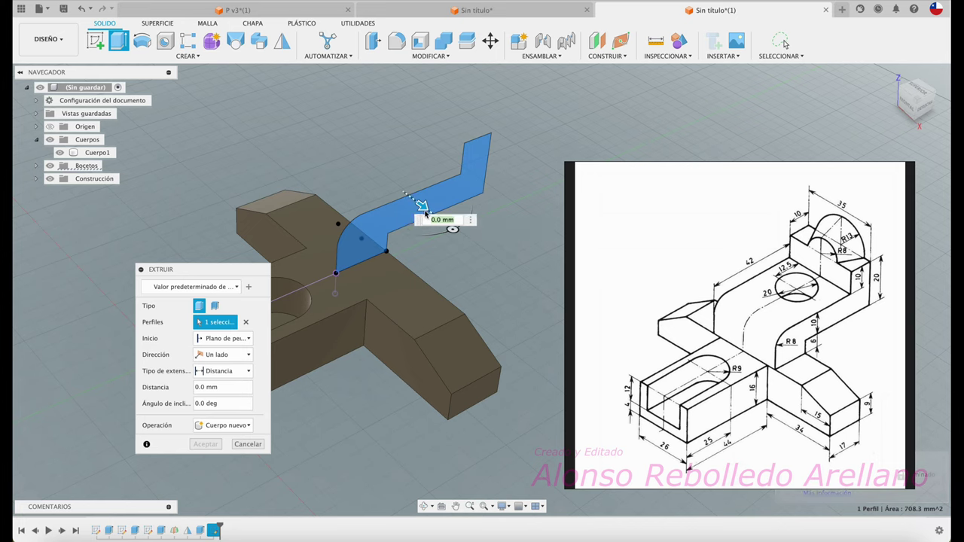
left_click_drag(422, 208, 484, 257)
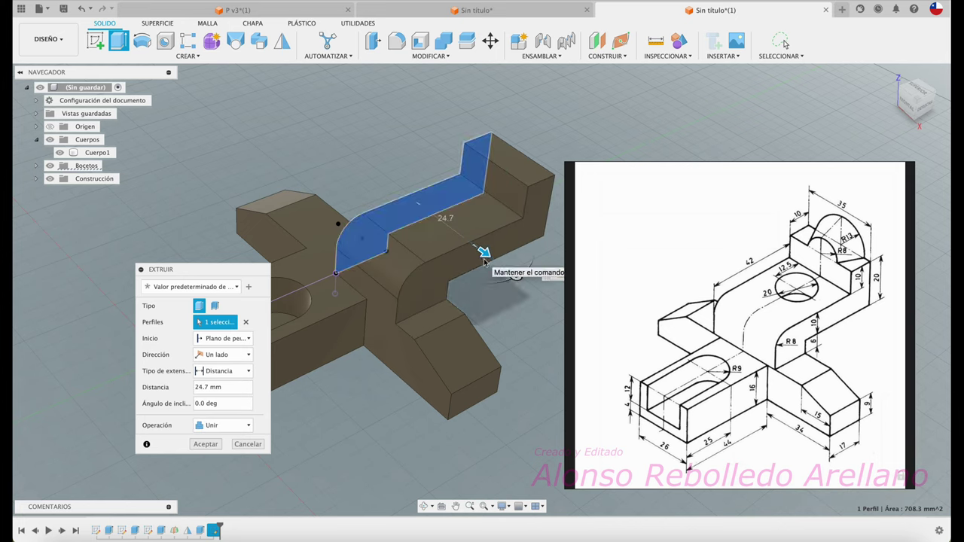
left_click(244, 354)
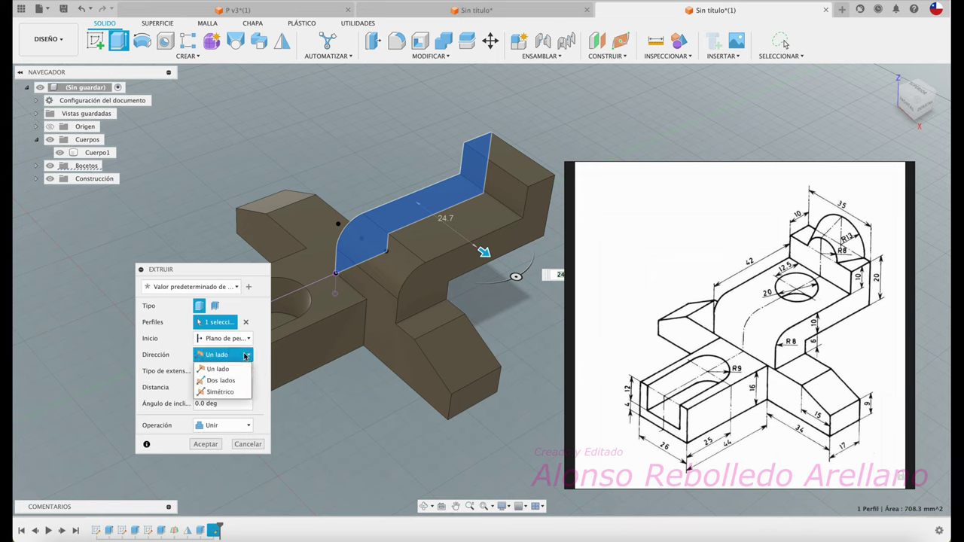
left_click(221, 391)
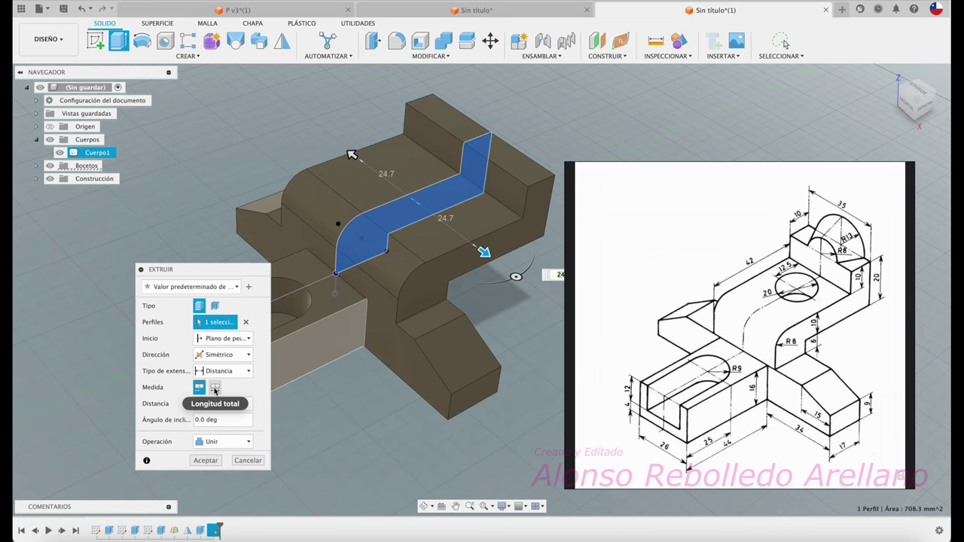
left_click(215, 388)
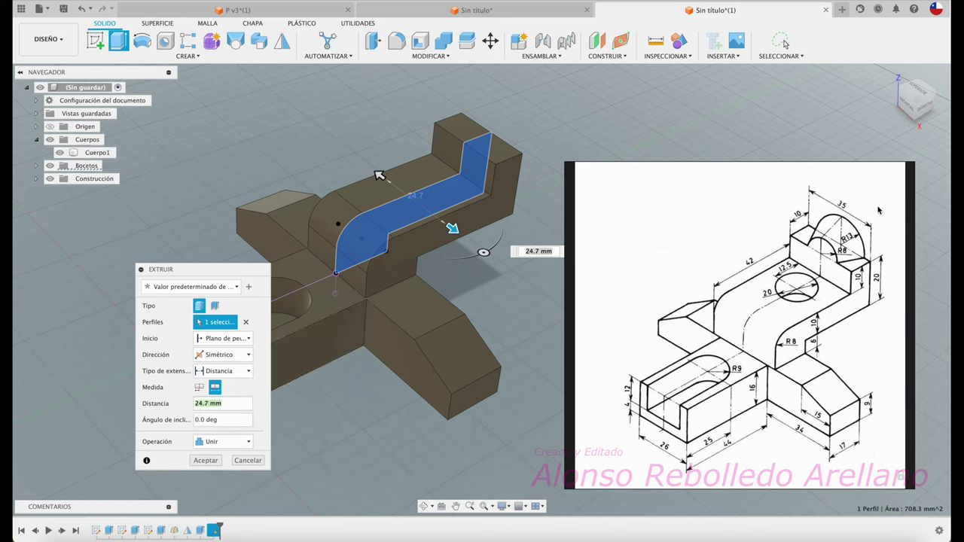
type("35")
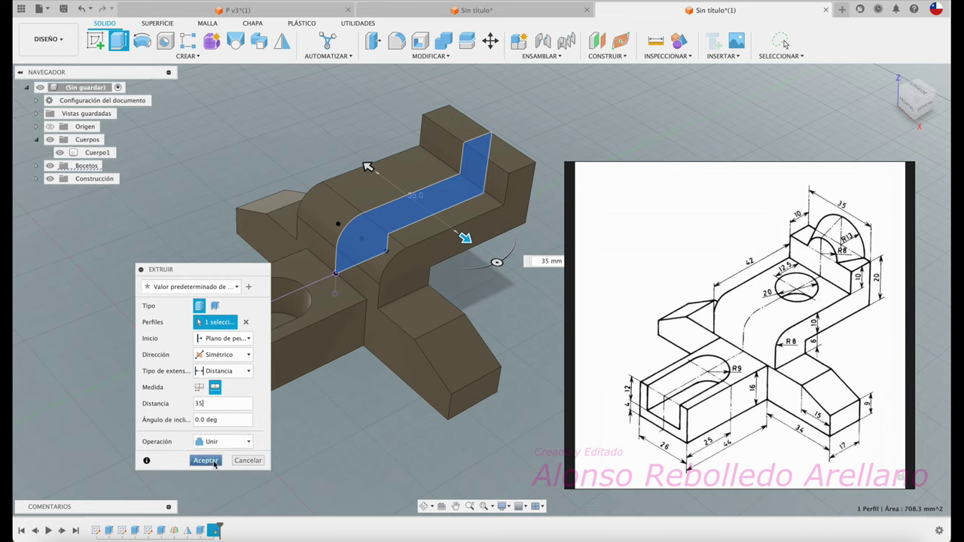
left_click(216, 464)
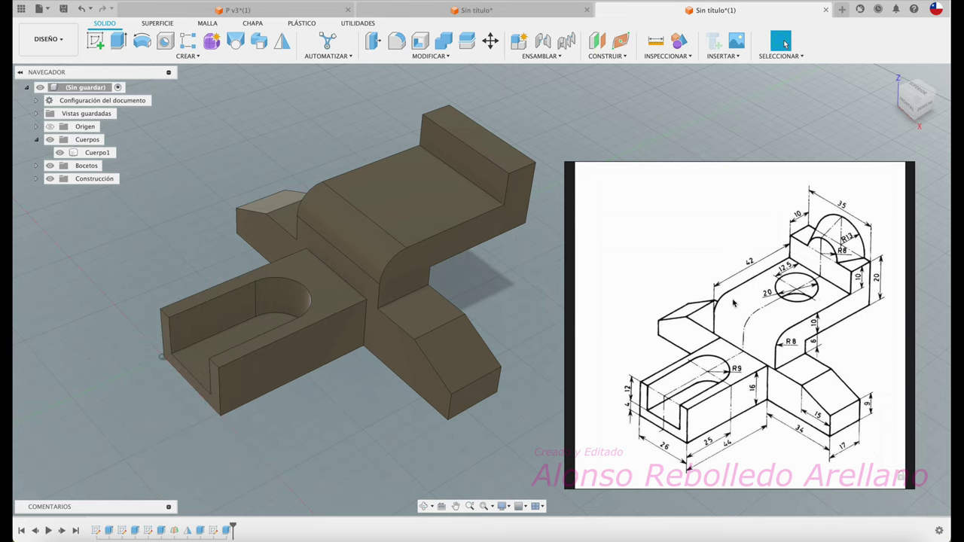
Start a sketch on the body's top face and draw a centre-diameter circle on the central face.
left_click(95, 40)
left_click(448, 205)
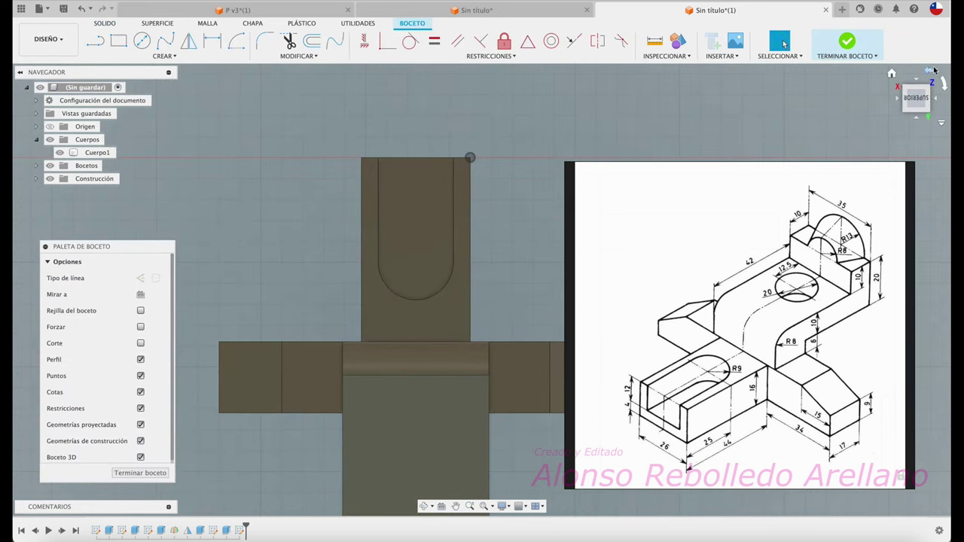
left_click(934, 70)
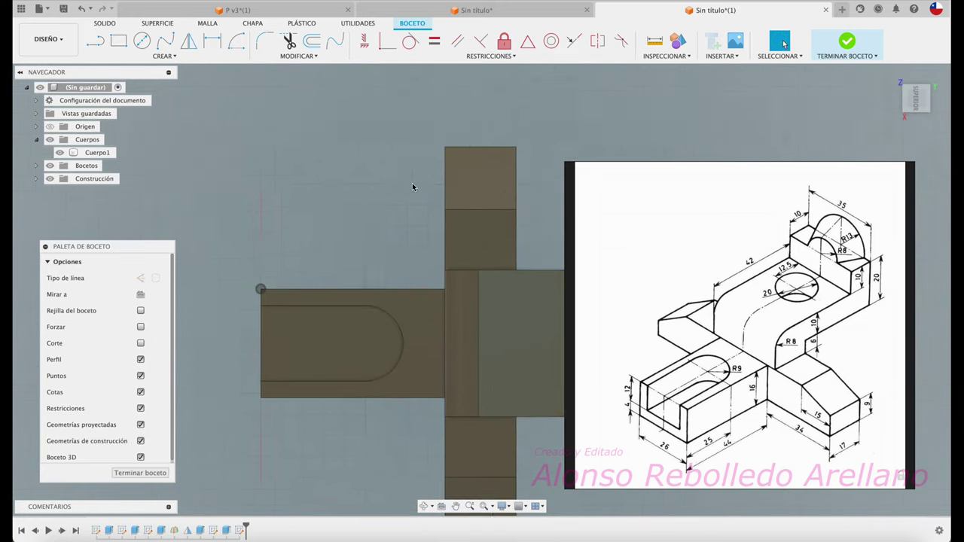
left_click(148, 45)
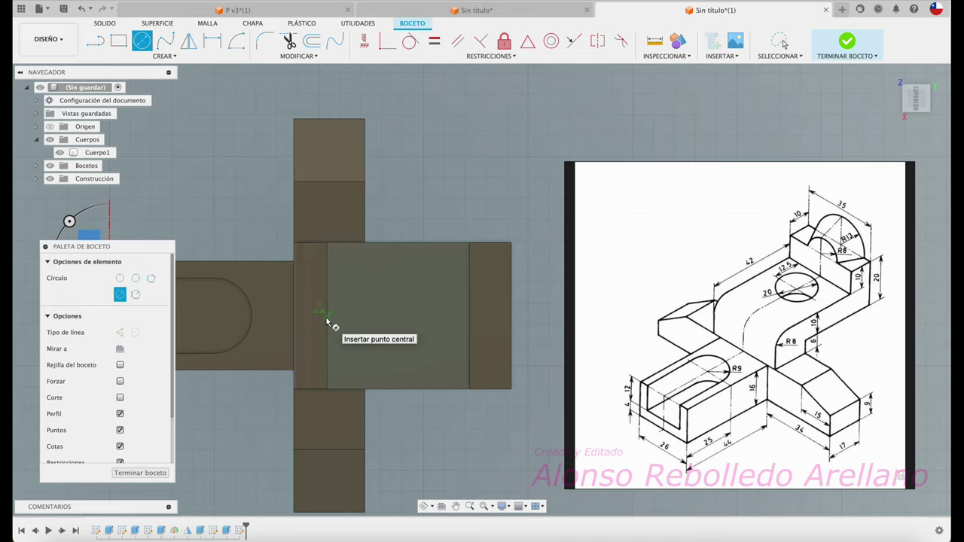
left_click(404, 319)
left_click(412, 340)
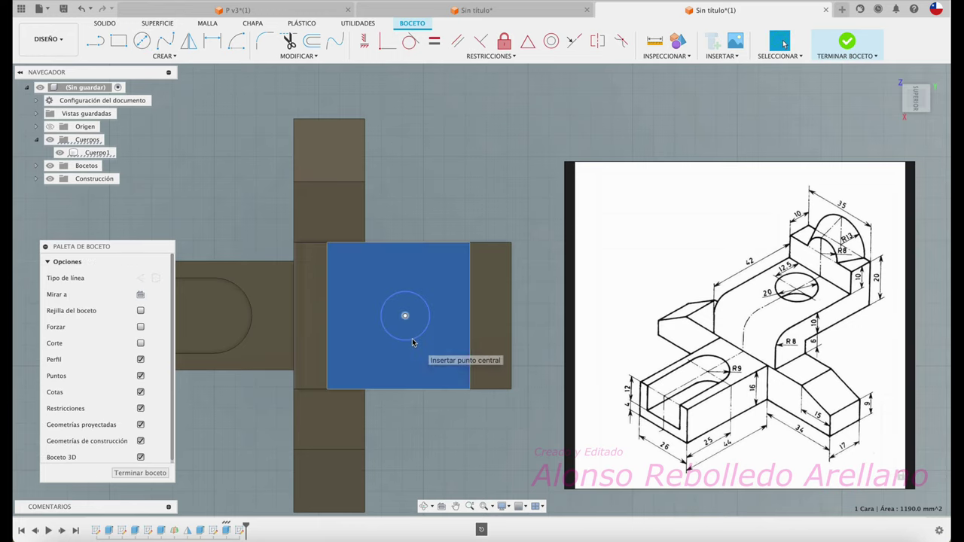
Dimension the circle to 20 mm diameter and its centre 12.5 mm from the face's vertical edge.
key("d")
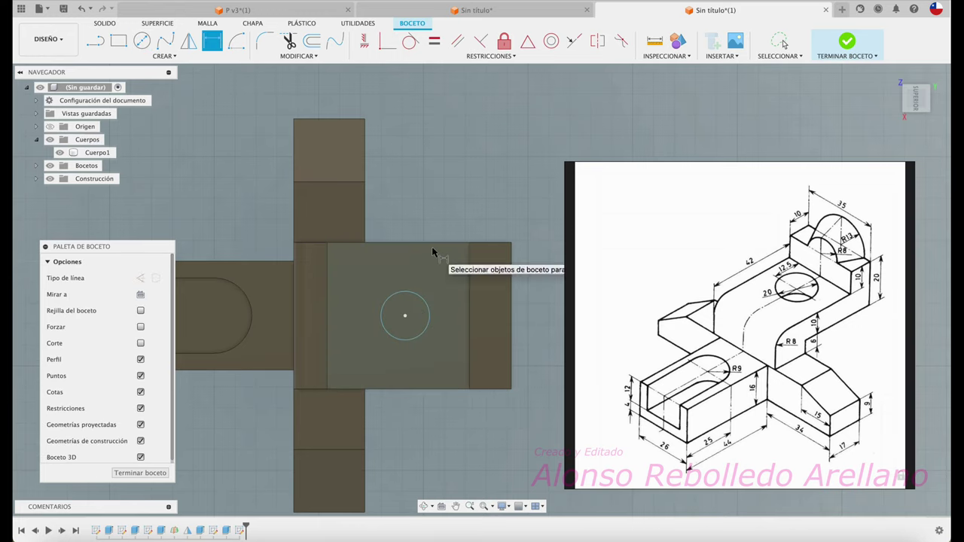
left_click(463, 159)
type("20")
key("Return")
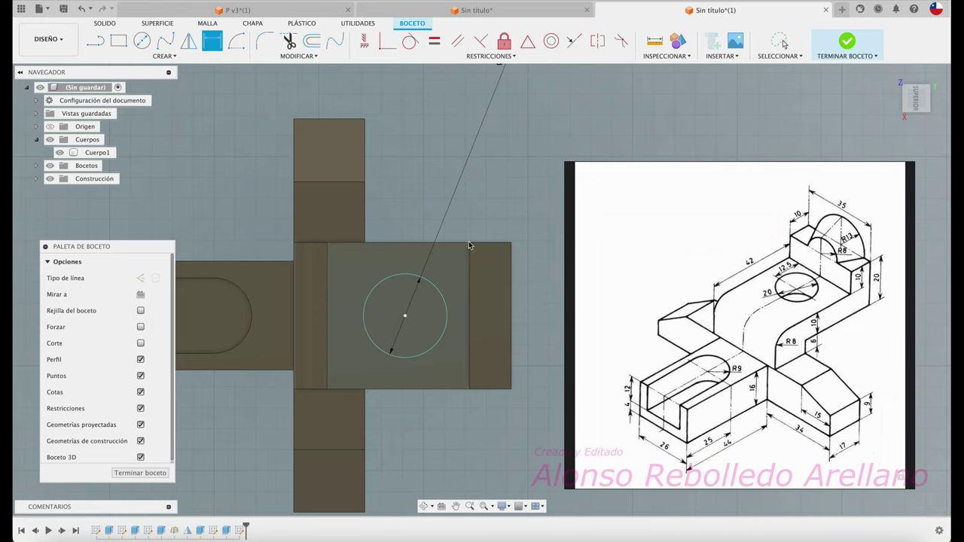
left_click_drag(469, 266, 468, 394)
left_click_drag(409, 282, 408, 400)
left_click(468, 274)
left_click(405, 317)
left_click(436, 178)
type("12.5")
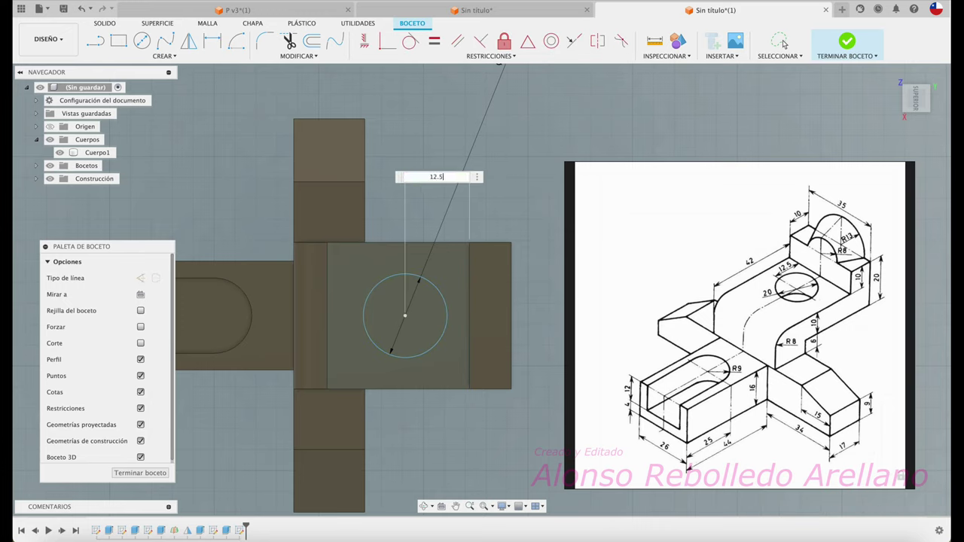
key("Return")
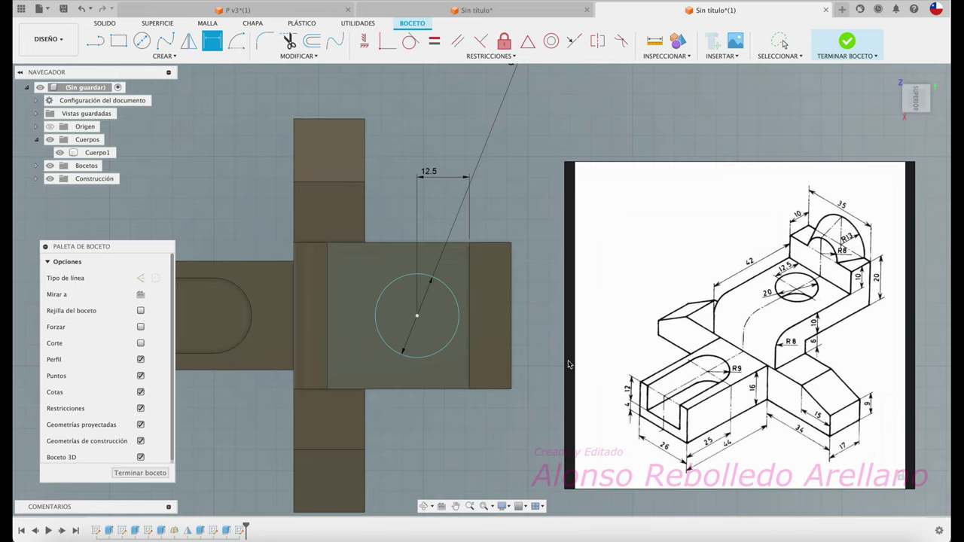
Cut the 20 mm circle 66.5 mm down through the central block, then inspect the hole.
key("e")
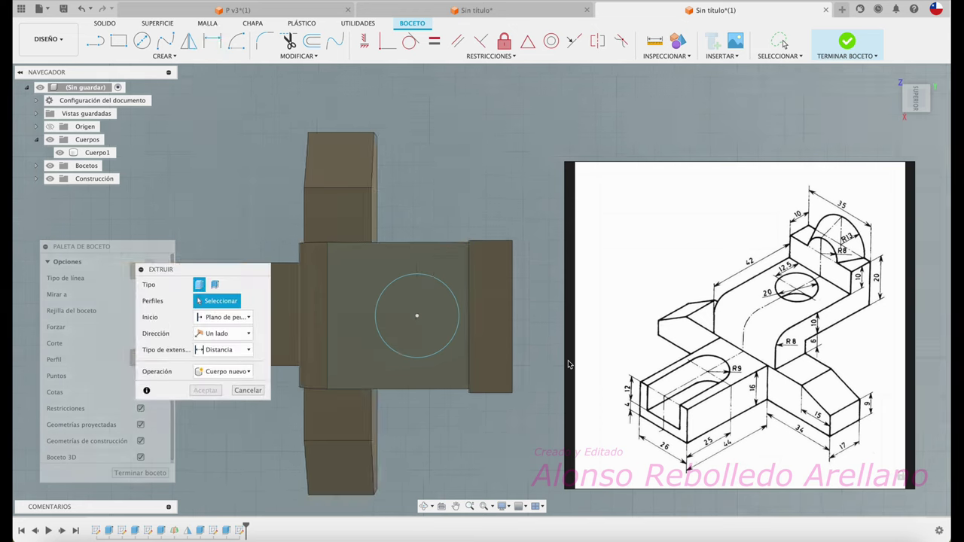
left_click(430, 324)
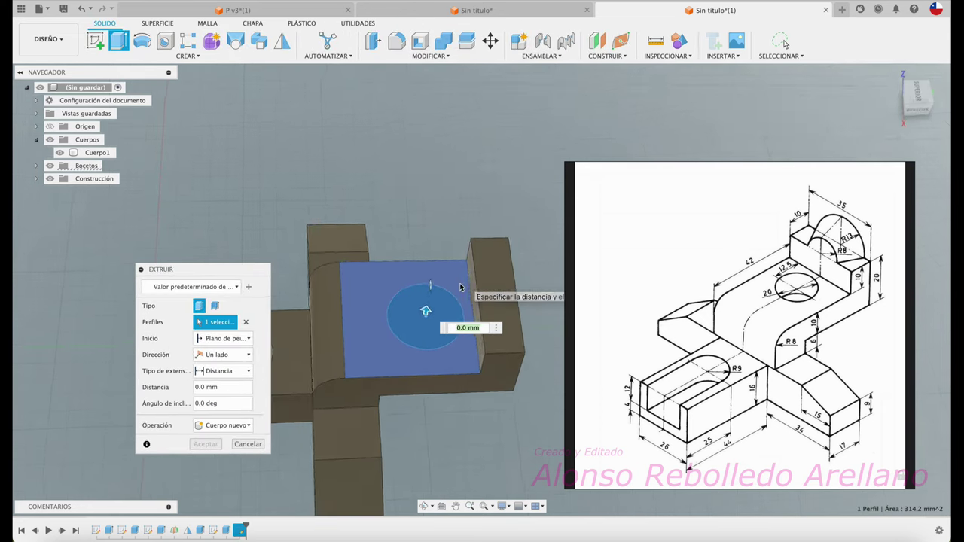
middle_click_drag(462, 280, 419, 305, "shift")
mouse_move(419, 307)
left_mouse_down()
mouse_move(444, 429)
mouse_move(436, 444)
left_mouse_up()
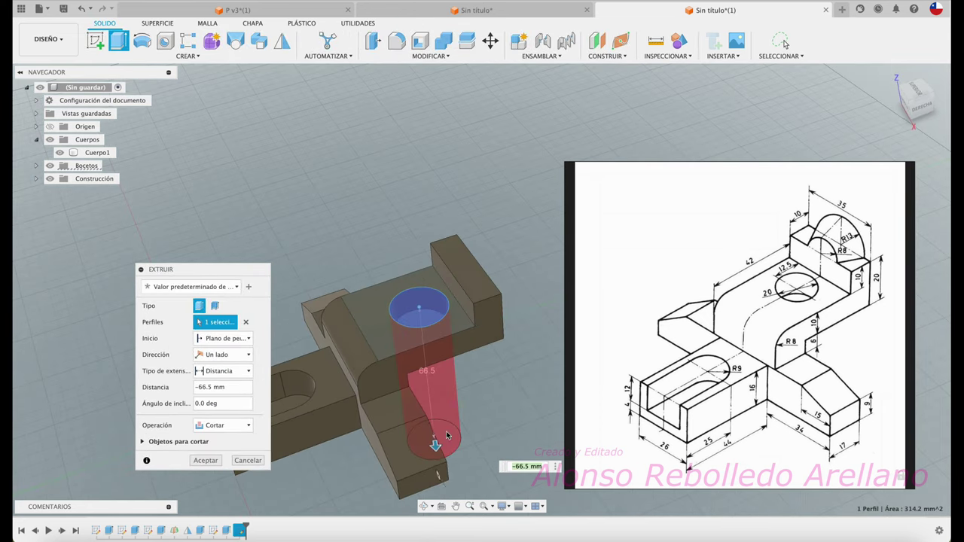
middle_click_drag(437, 444, 202, 347, "shift")
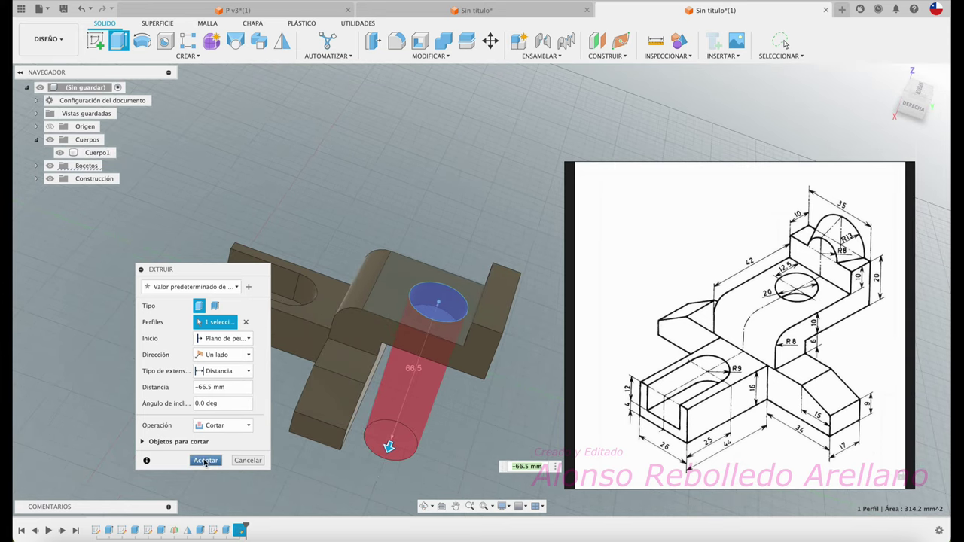
left_click(205, 461)
middle_click_drag(443, 405, 477, 387, "shift")
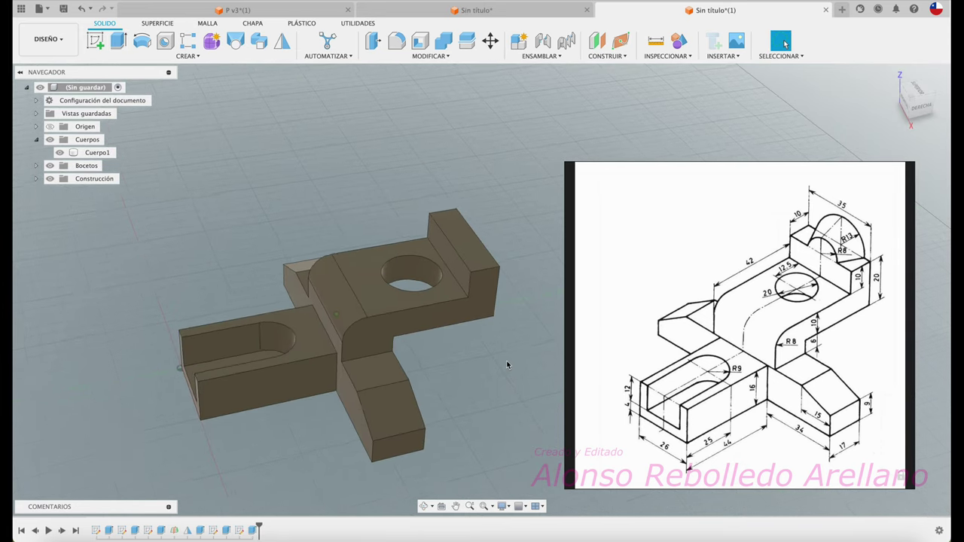
scroll(507, 360, "up", 3)
scroll(506, 360, "up", 2)
scroll(506, 360, "up", 2)
scroll(506, 360, "up", 2)
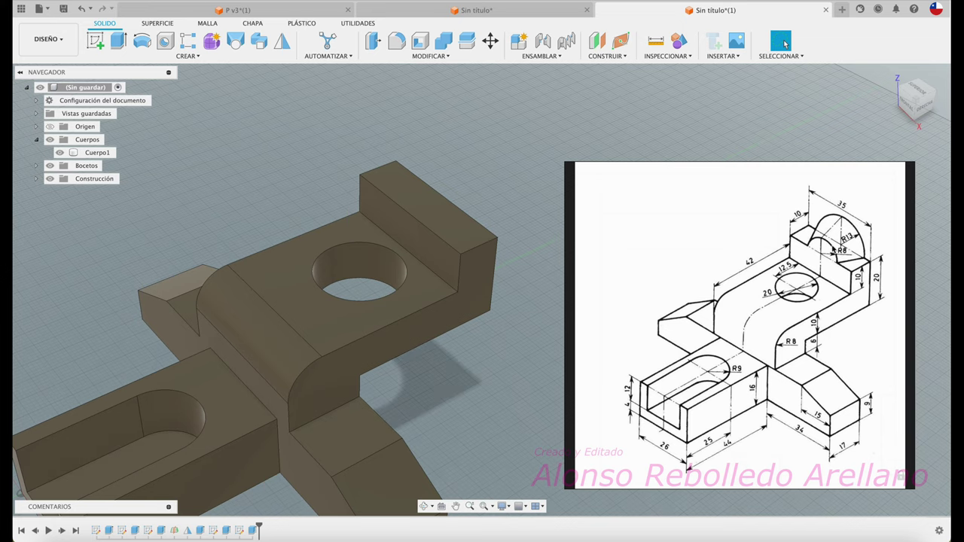
Sketch an R8 circle centred on the upright wall's top edge and finish the sketch.
left_click(95, 41)
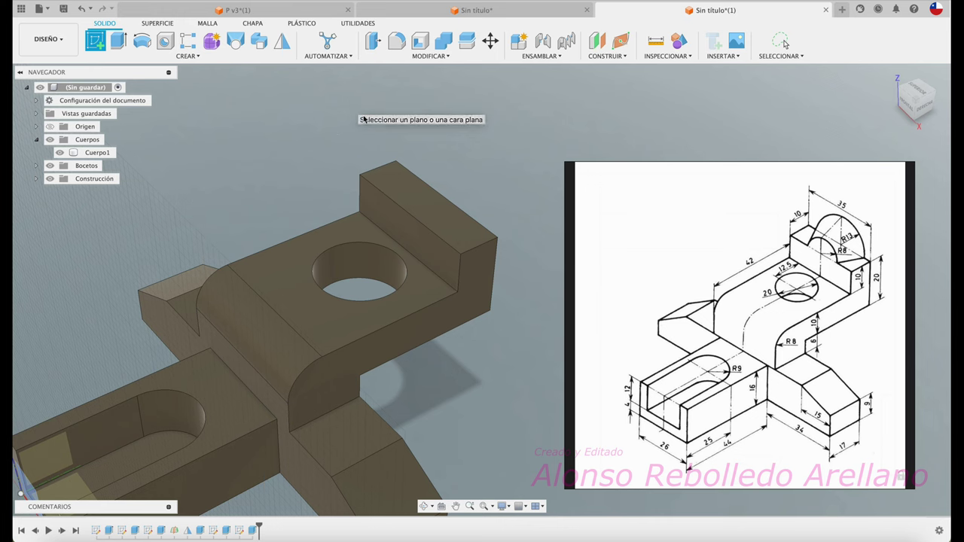
left_click(402, 226)
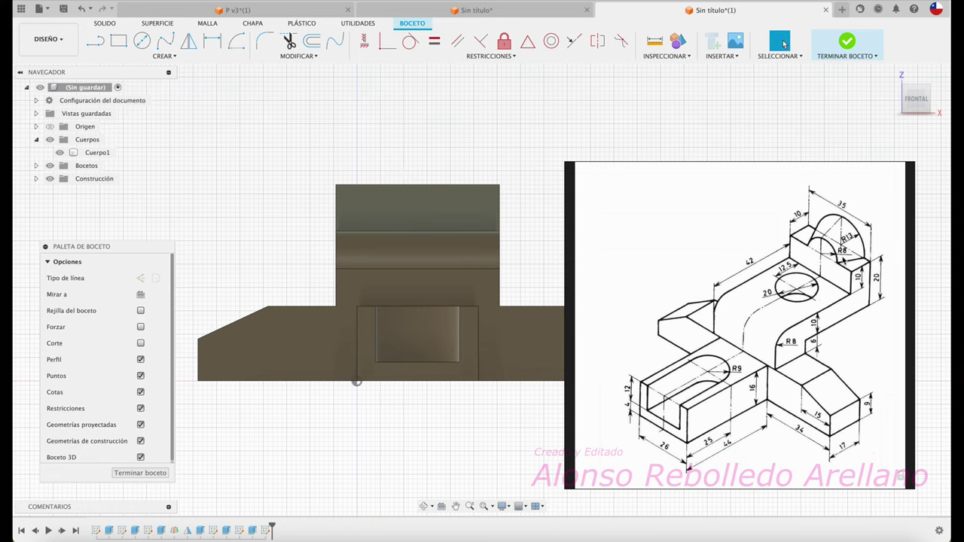
key("c")
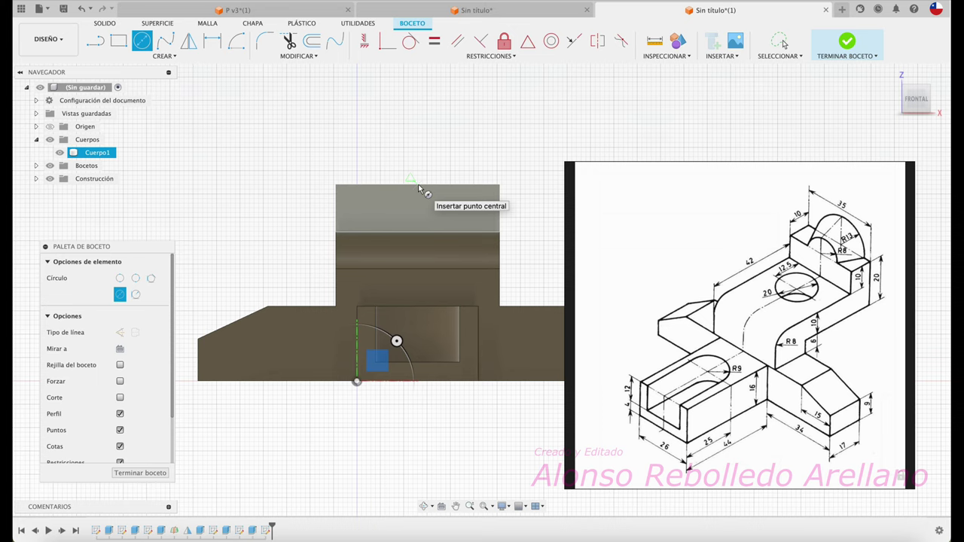
left_click(419, 185)
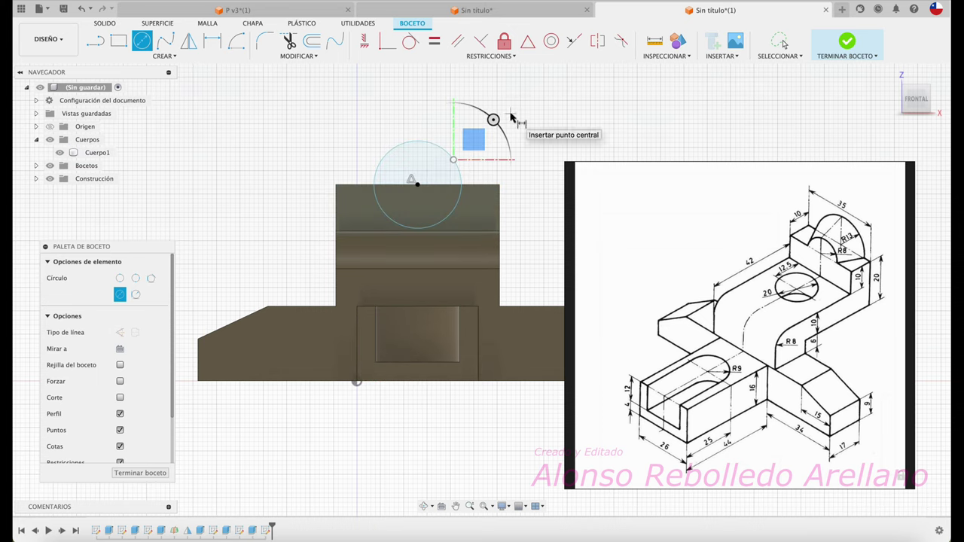
key("d")
left_click(453, 160)
right_click(499, 148)
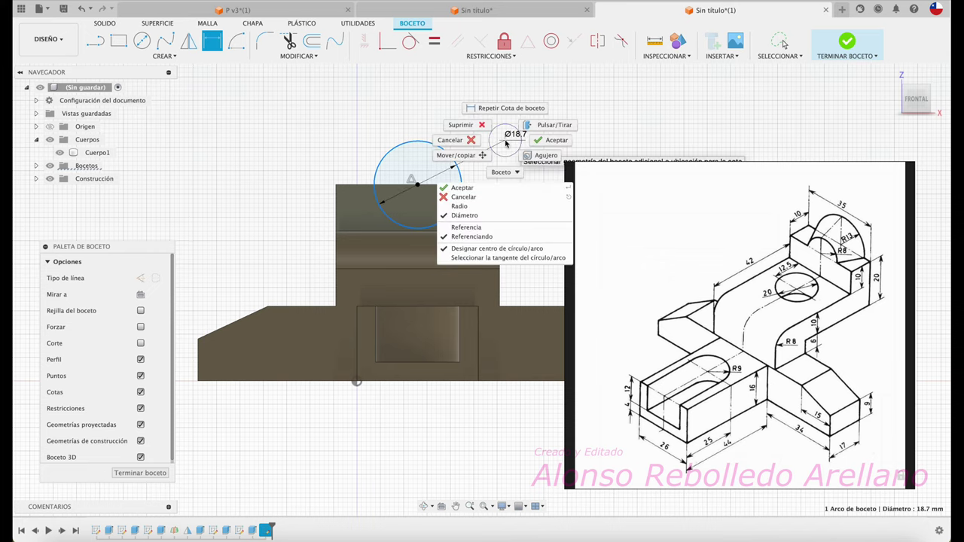
left_click(496, 208)
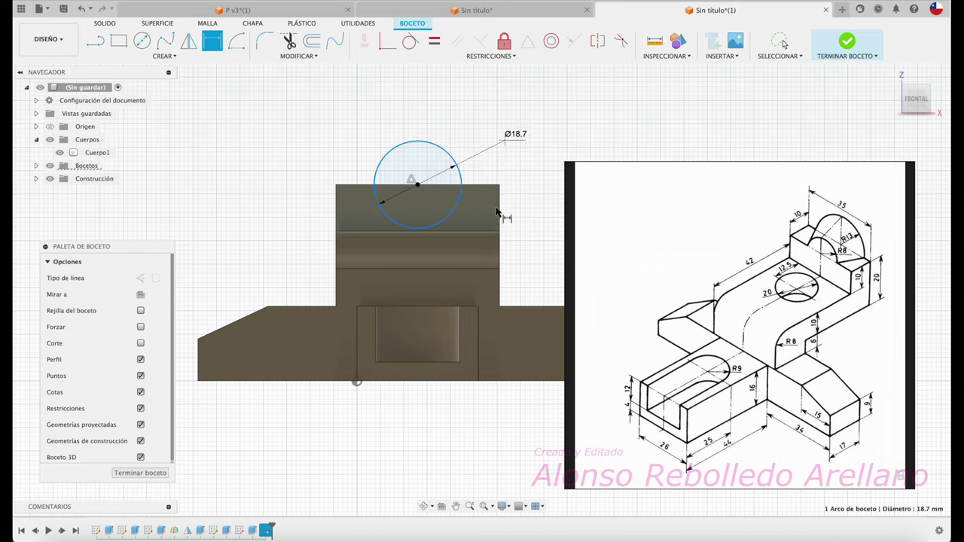
left_click(501, 136)
type("8")
key("Return")
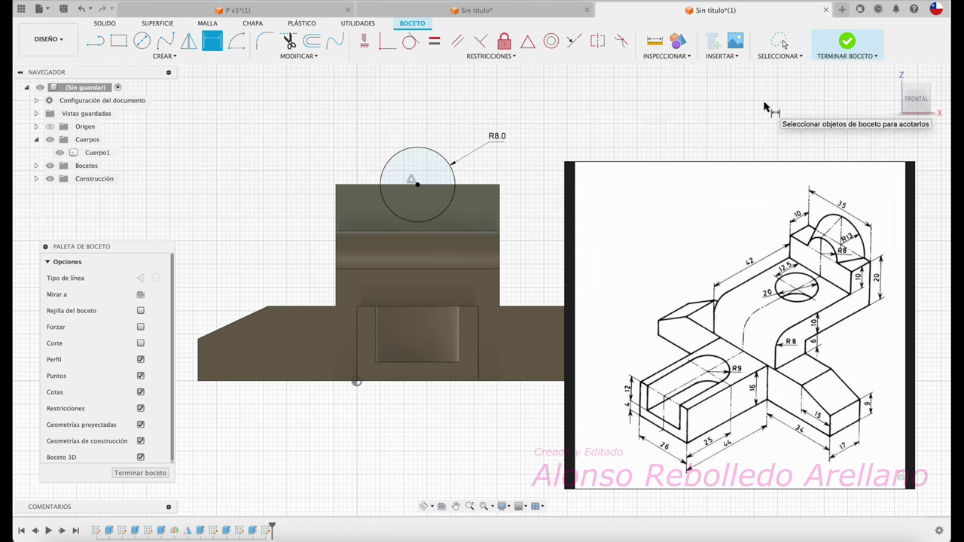
left_click(847, 41)
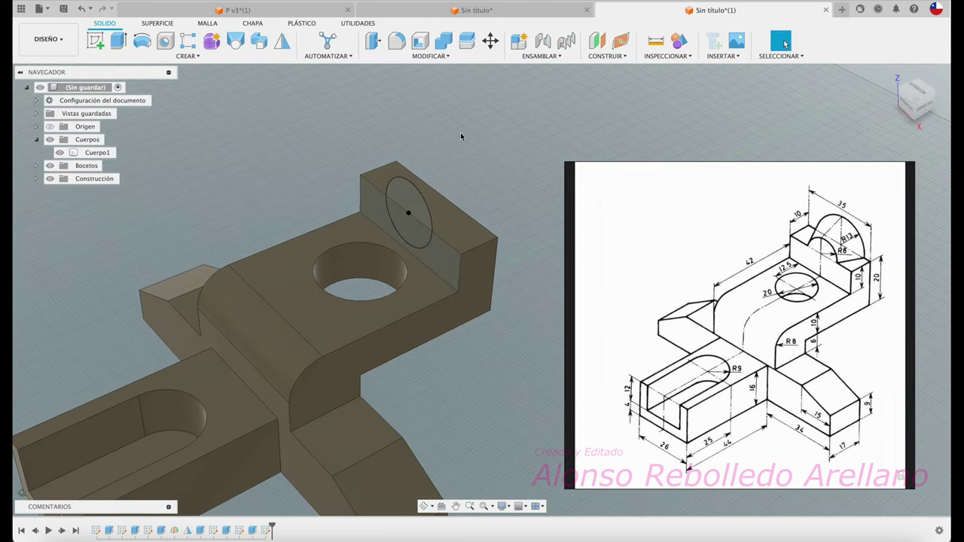
Sketch a second circle centred on the top edge of the wall's back face and finish the sketch.
mouse_move(460, 136)
middle_mouse_down("shift")
mouse_move(464, 269)
mouse_move(286, 300)
middle_mouse_up("shift")
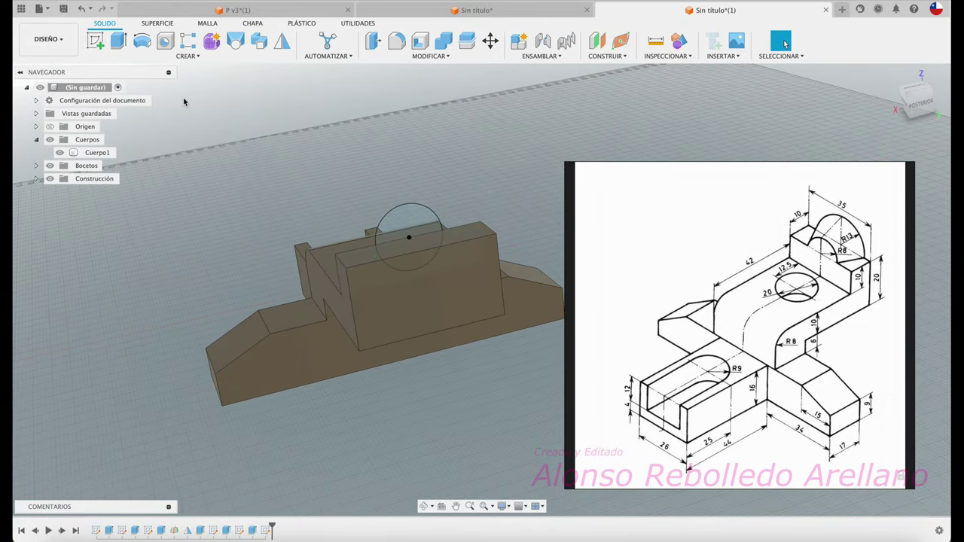
left_click(95, 40)
left_click(438, 289)
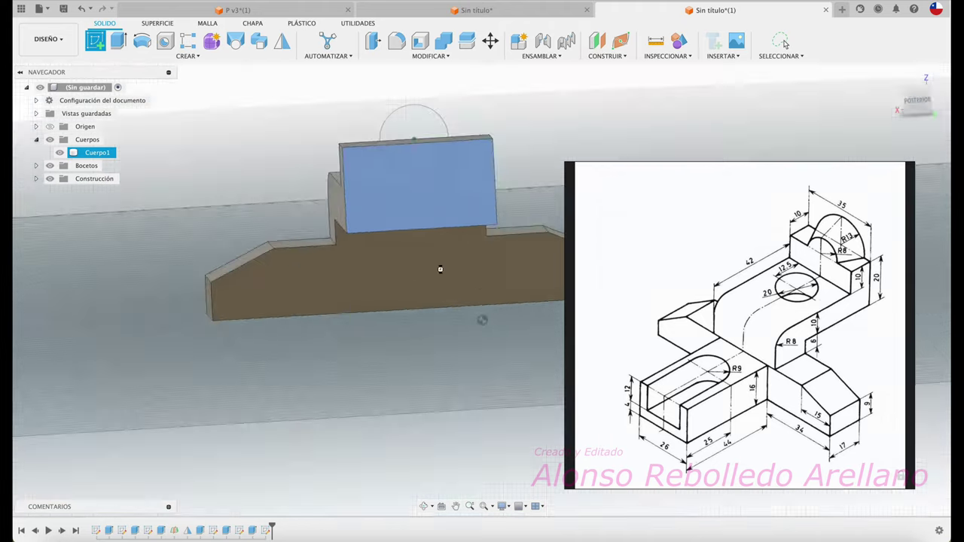
key("c")
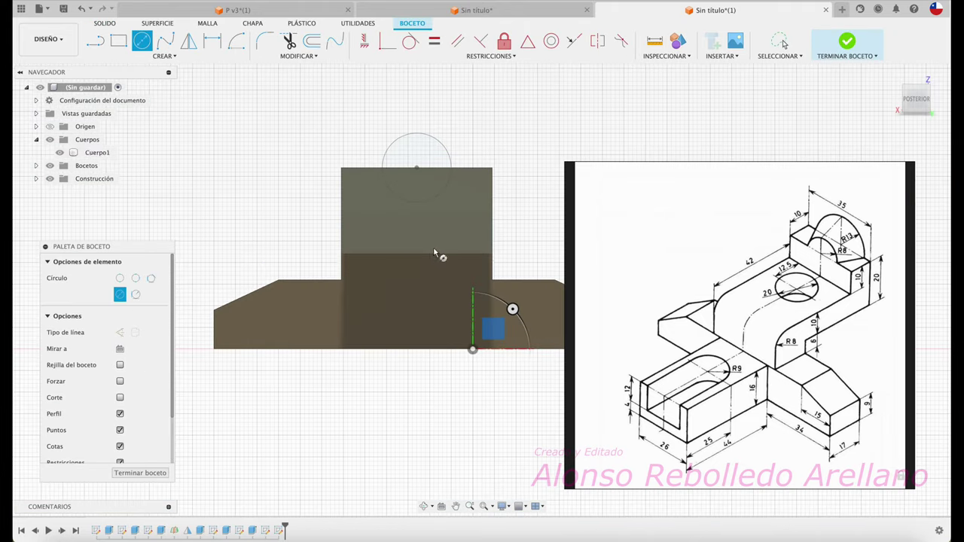
left_click(416, 167)
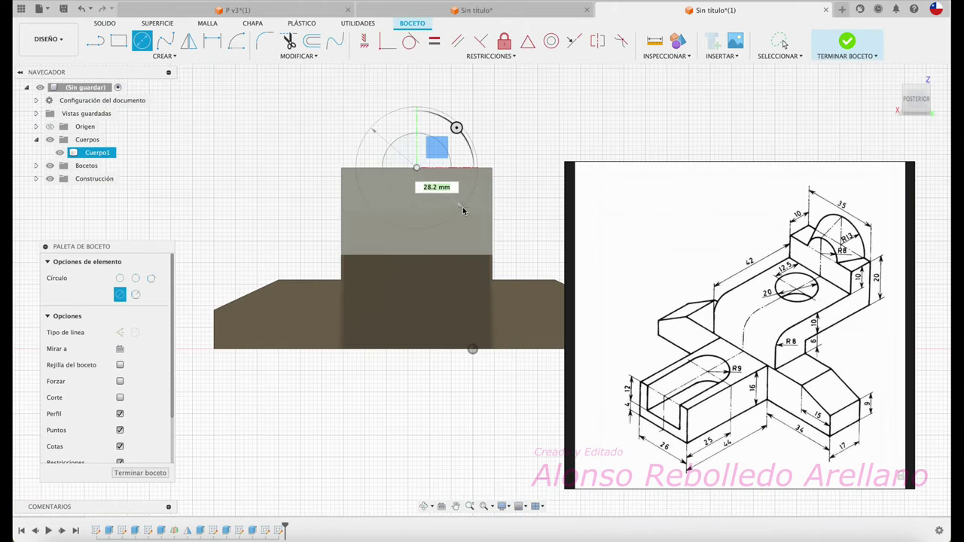
type("20")
key("Return")
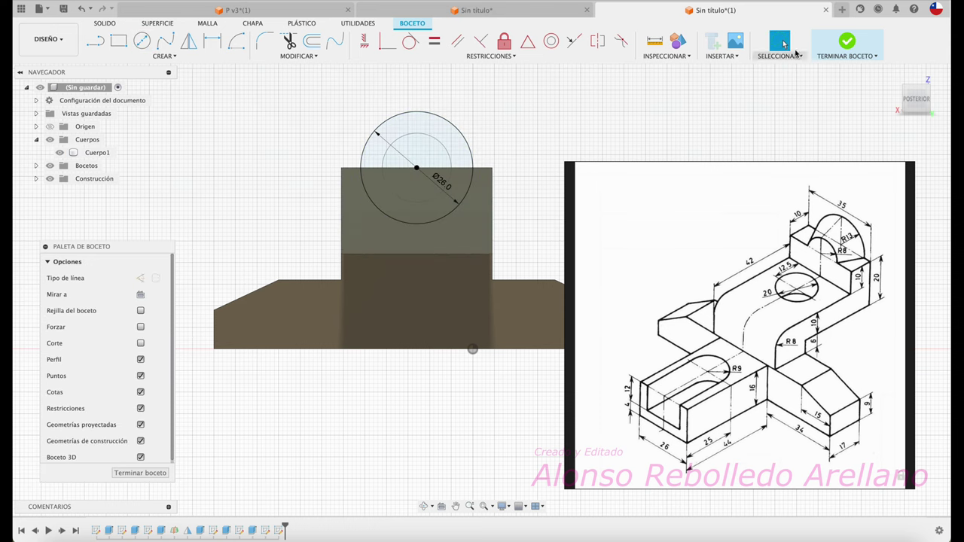
left_click(846, 41)
mouse_move(638, 104)
middle_mouse_down("shift")
mouse_move(489, 122)
mouse_move(315, 116)
mouse_move(257, 101)
mouse_move(251, 89)
middle_mouse_up("shift")
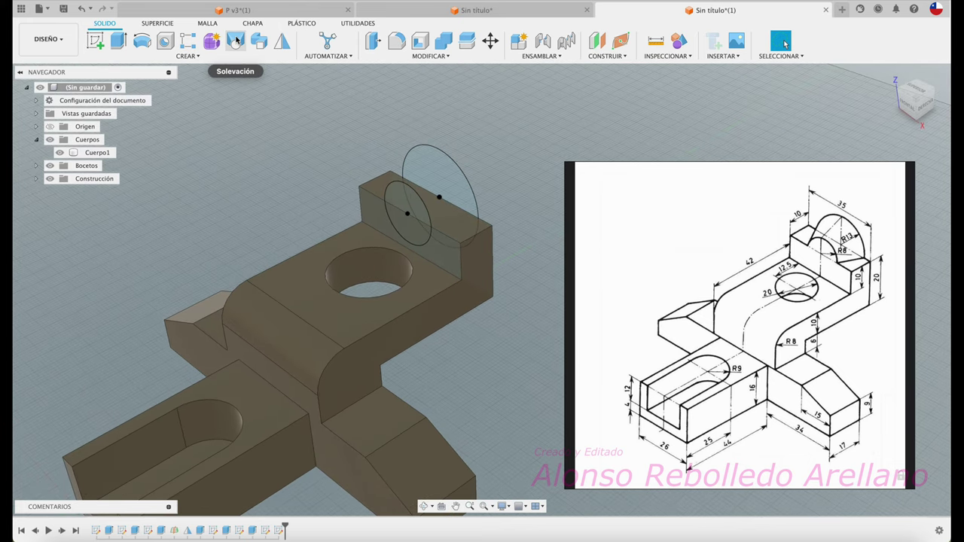
Loft between the small and large circle profiles to form the half-round crest on the wall.
left_click(236, 39)
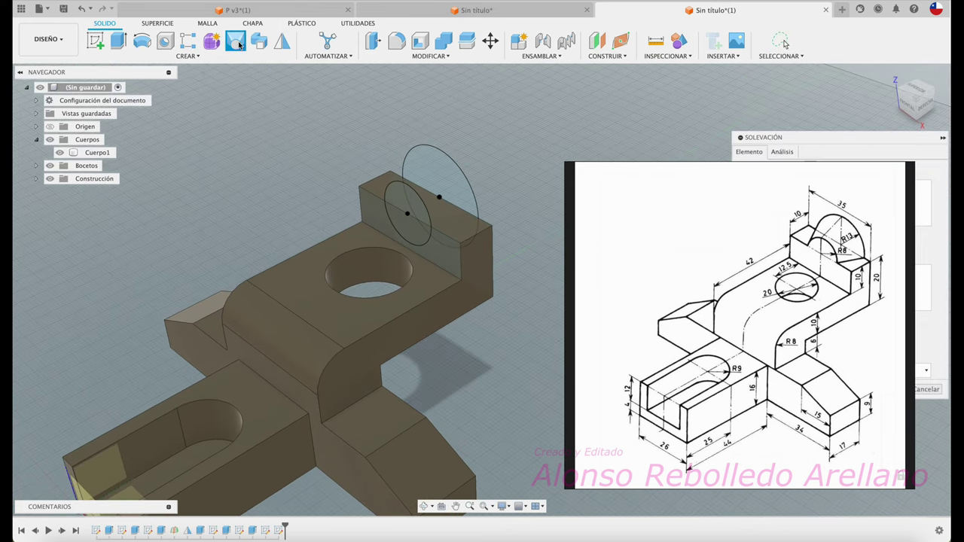
left_click(403, 201)
left_click(446, 176)
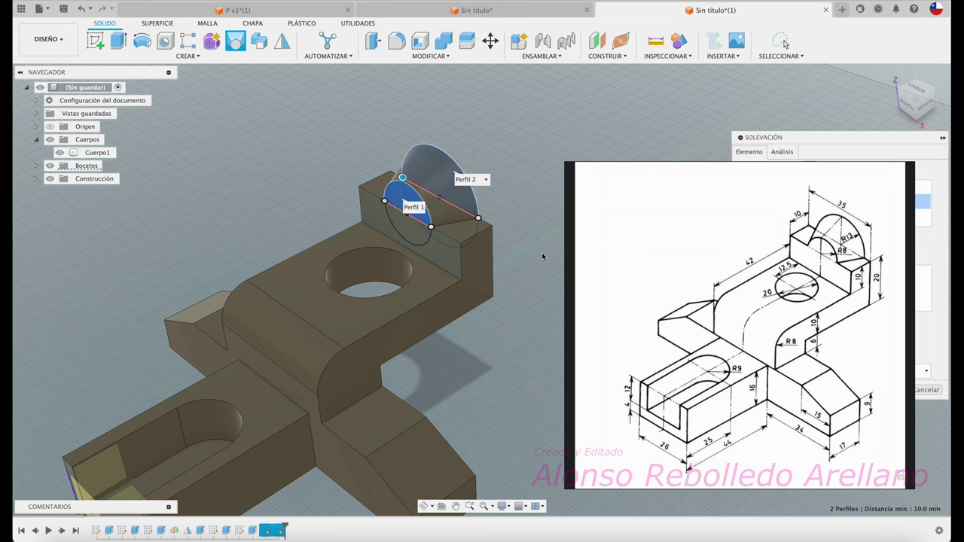
left_click_drag(799, 143, 160, 135)
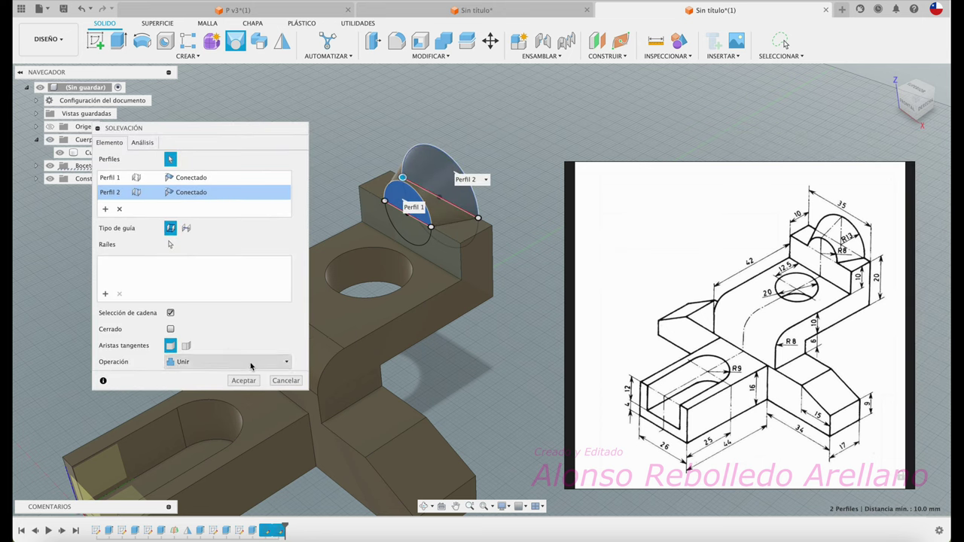
left_click(286, 380)
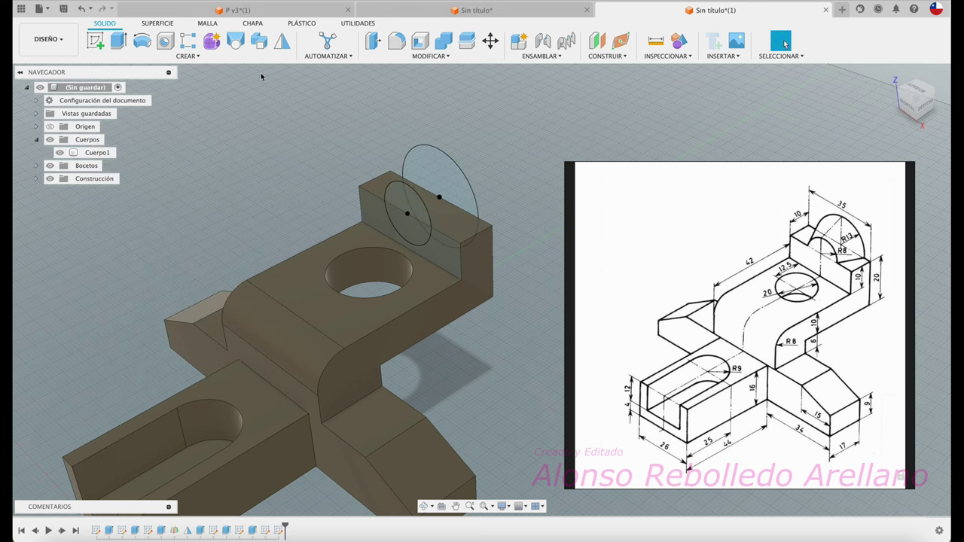
left_click(236, 43)
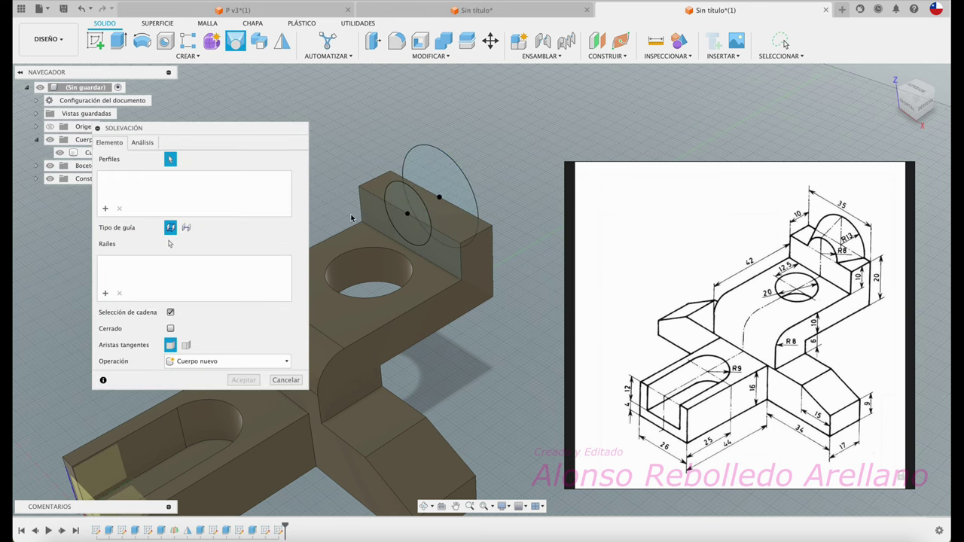
left_click(400, 200)
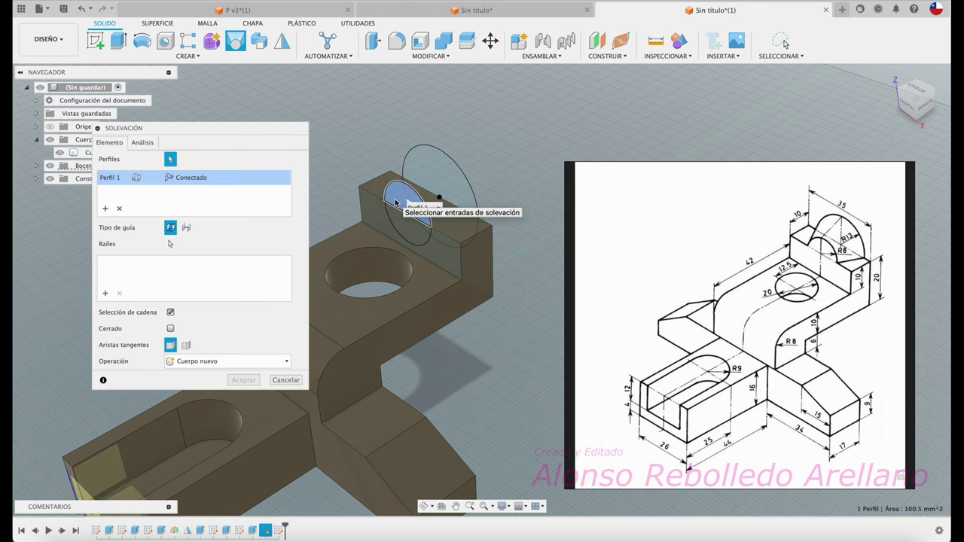
left_click(434, 173)
left_click(243, 381)
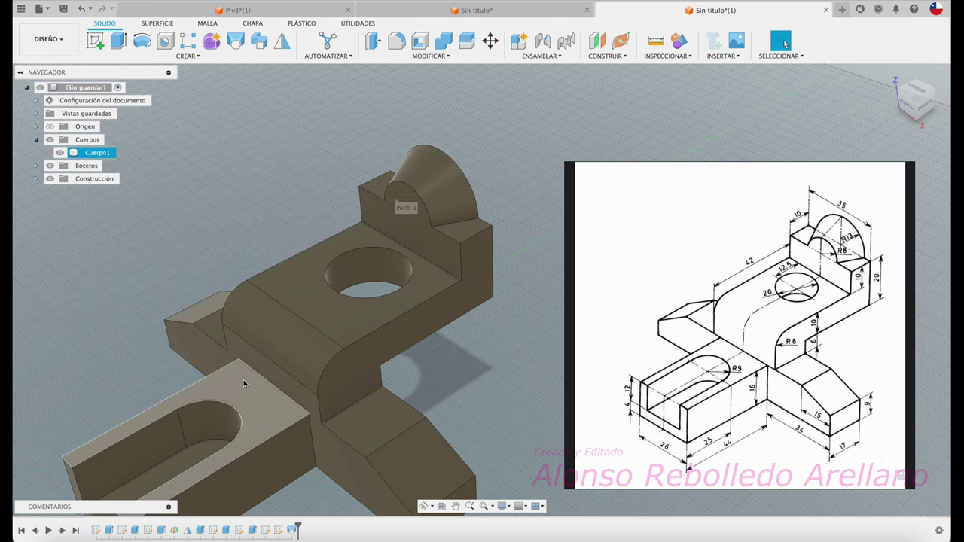
Select the body Cuerpo1 in the browser and bring up its context menu.
left_click(508, 332)
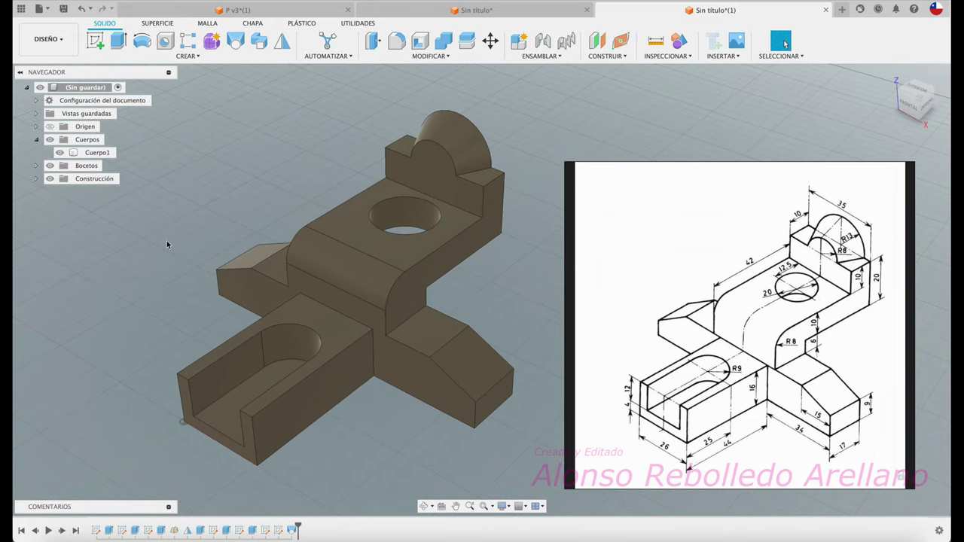
left_click(98, 153)
double_click(103, 154)
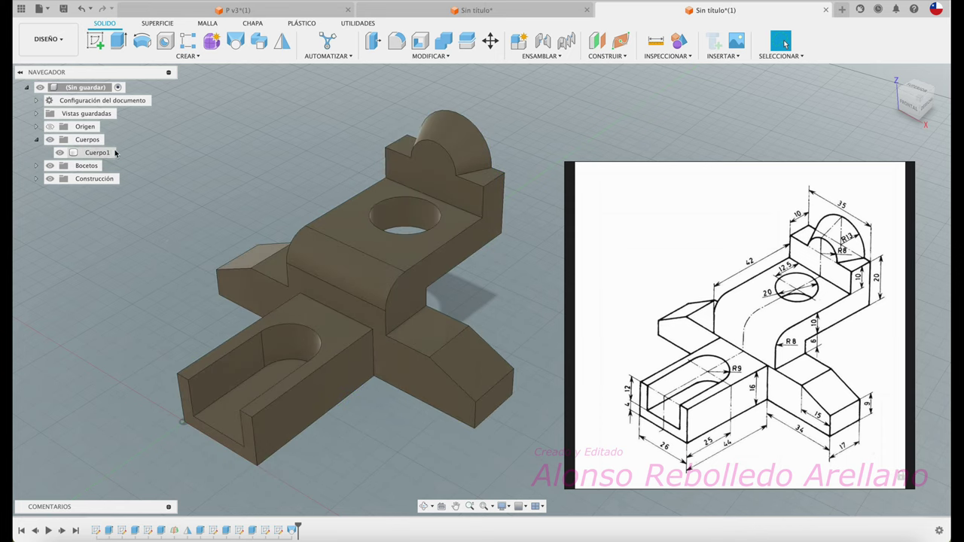
left_click(106, 152)
right_click(106, 152)
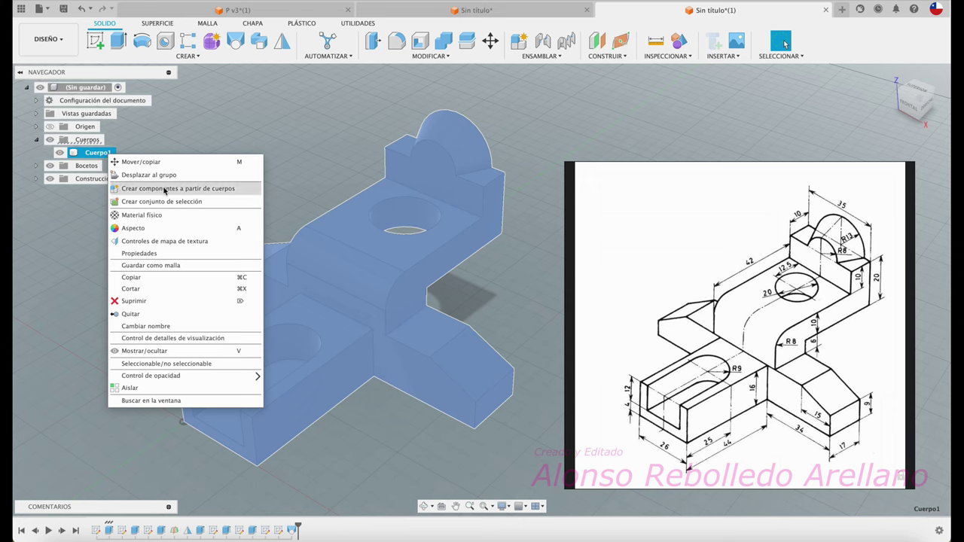
Convert Cuerpo1 into the component Componente1:1 and select it in the browser.
left_click(164, 189)
left_click(109, 175)
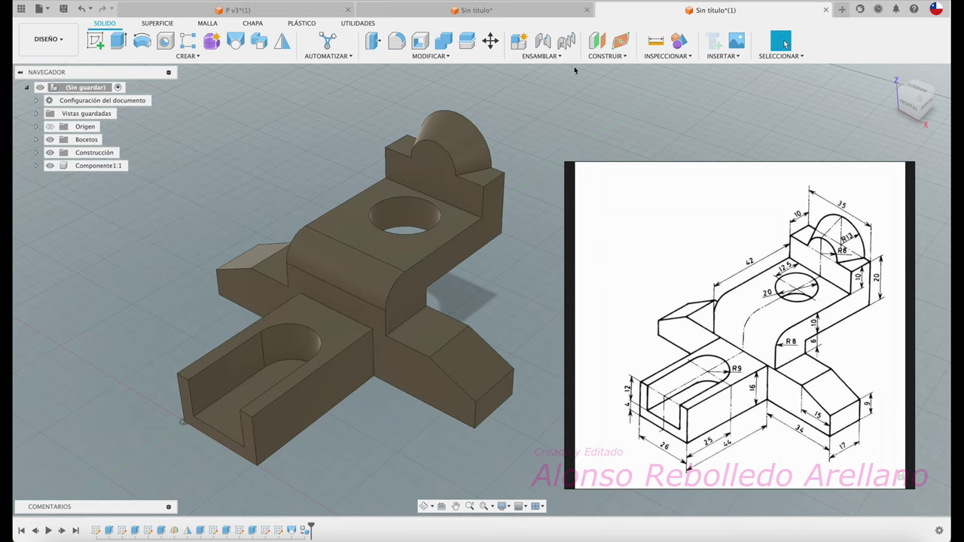
mouse_move(295, 307)
middle_mouse_down()
mouse_move(434, 201)
mouse_move(282, 243)
mouse_move(179, 299)
mouse_move(339, 230)
middle_mouse_up()
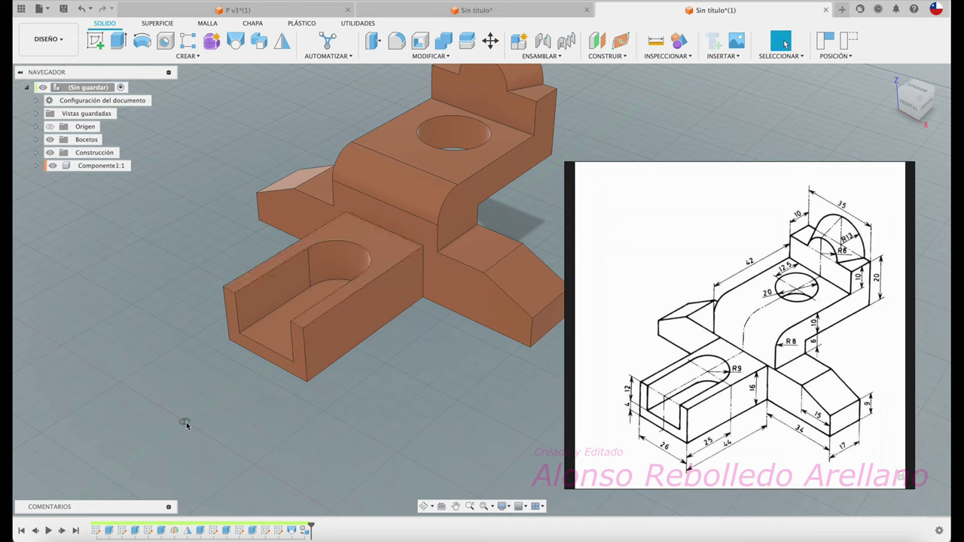
mouse_move(187, 426)
middle_mouse_down("shift")
mouse_move(392, 333)
mouse_move(470, 108)
mouse_move(447, 58)
middle_mouse_up("shift")
Try aligning the component from one of its faces, then cancel the Align command.
left_click(441, 56)
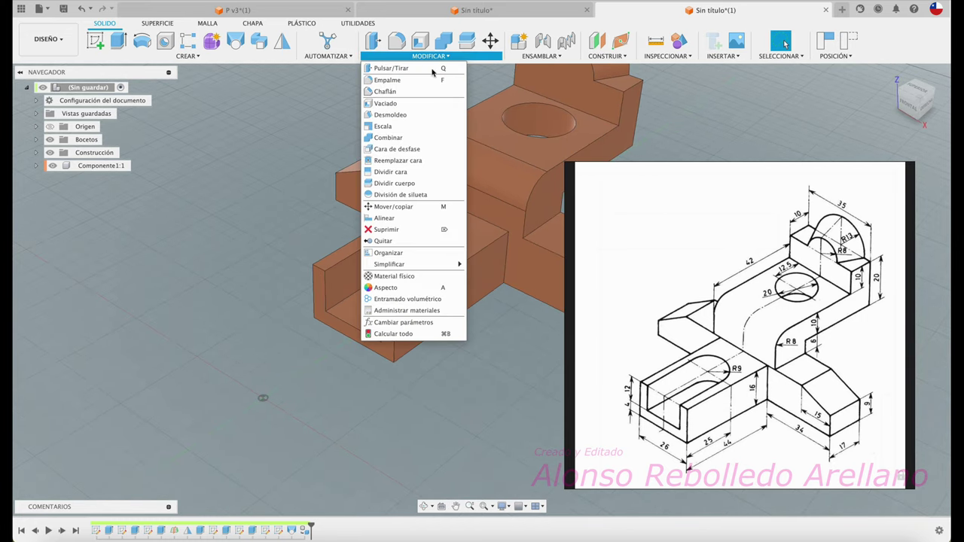
left_click(385, 218)
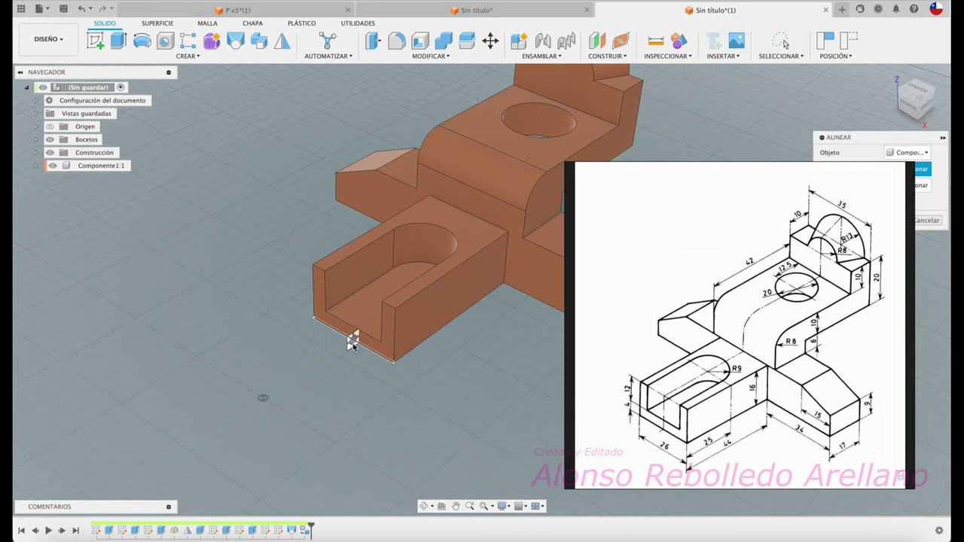
middle_click_drag(351, 338, 359, 357, "shift")
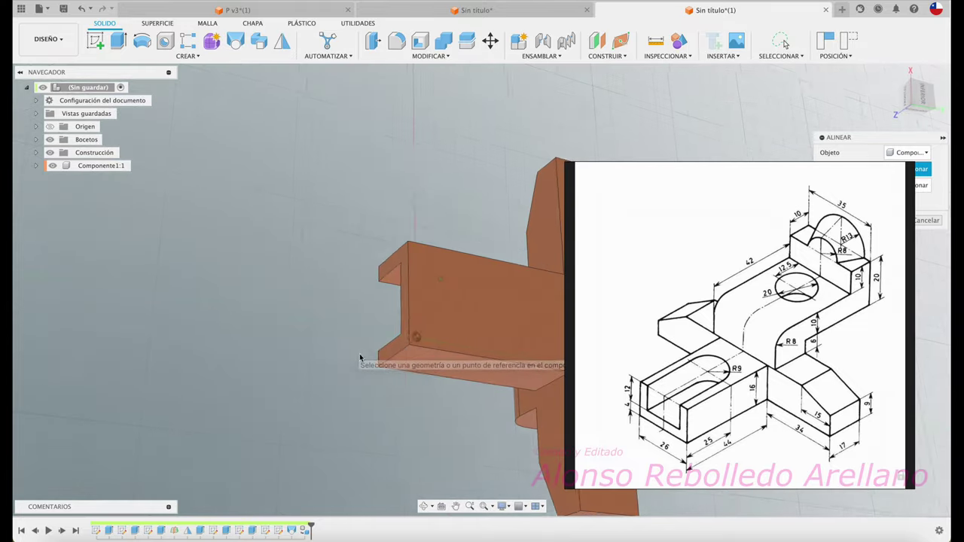
left_click(405, 290)
key("F6")
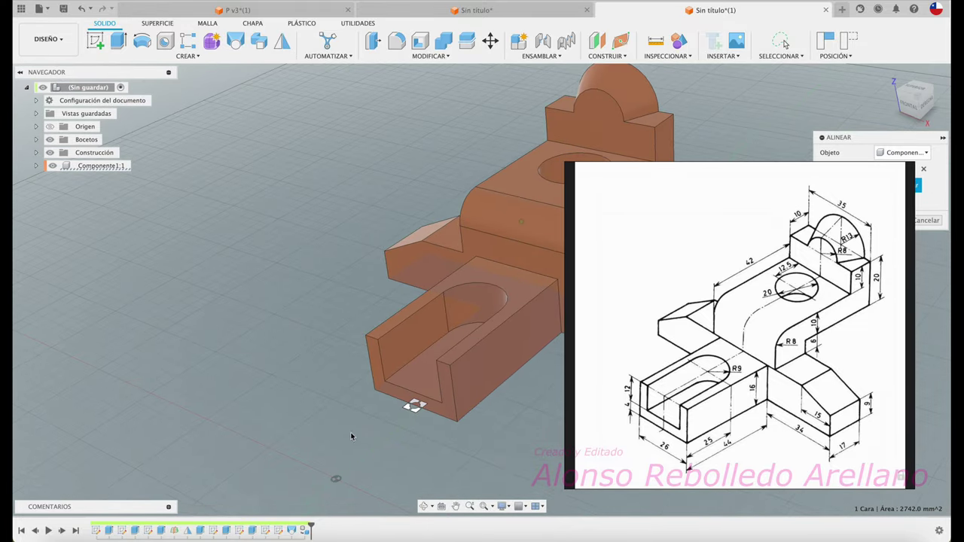
middle_click_drag(338, 491, 361, 415, "shift")
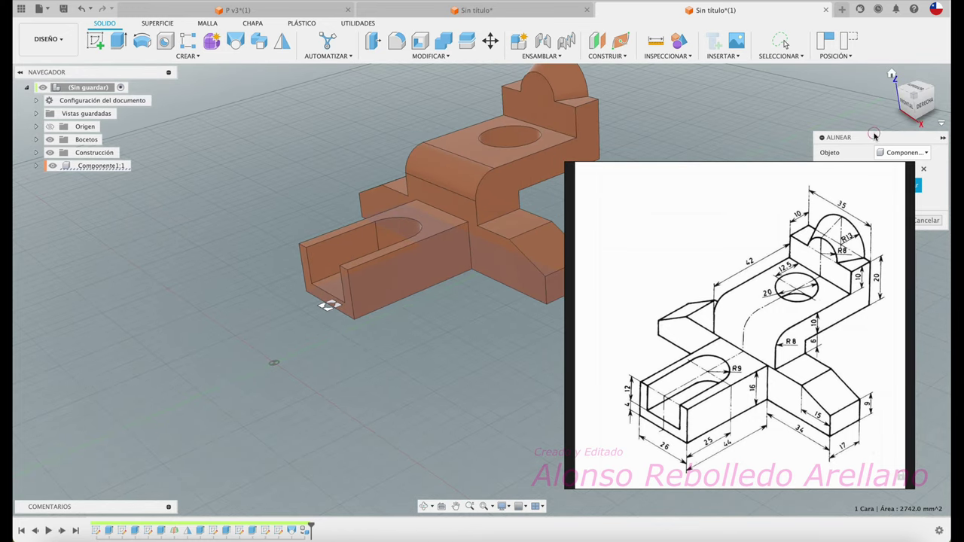
left_click_drag(846, 135, 121, 243)
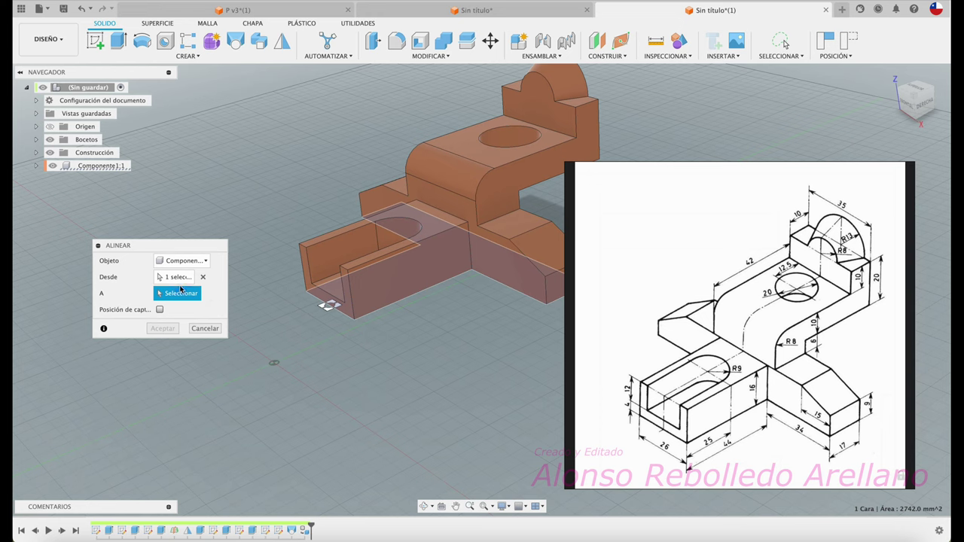
left_click(215, 334)
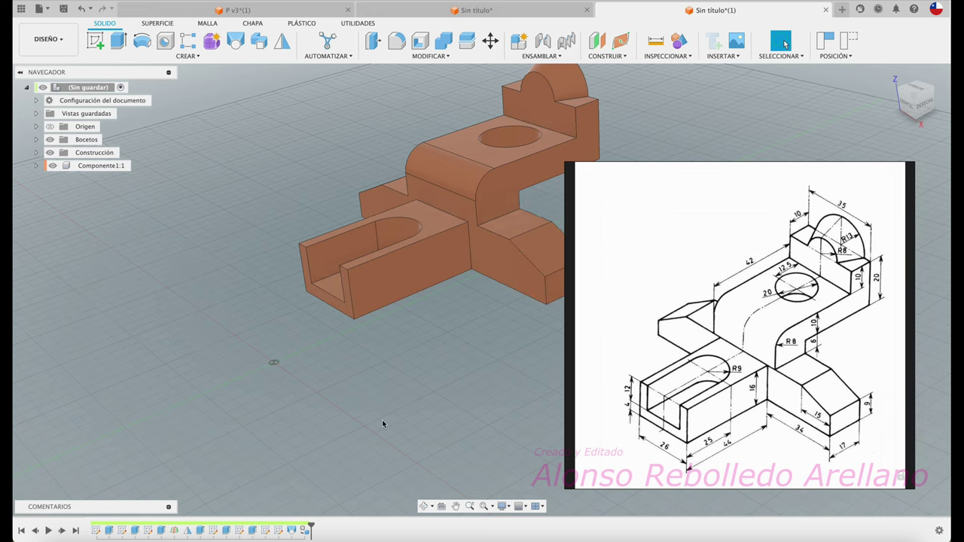
middle_click_drag(382, 423, 382, 424, "shift")
Joint the part's bottom corner to the origin point with zero offsets.
key("j")
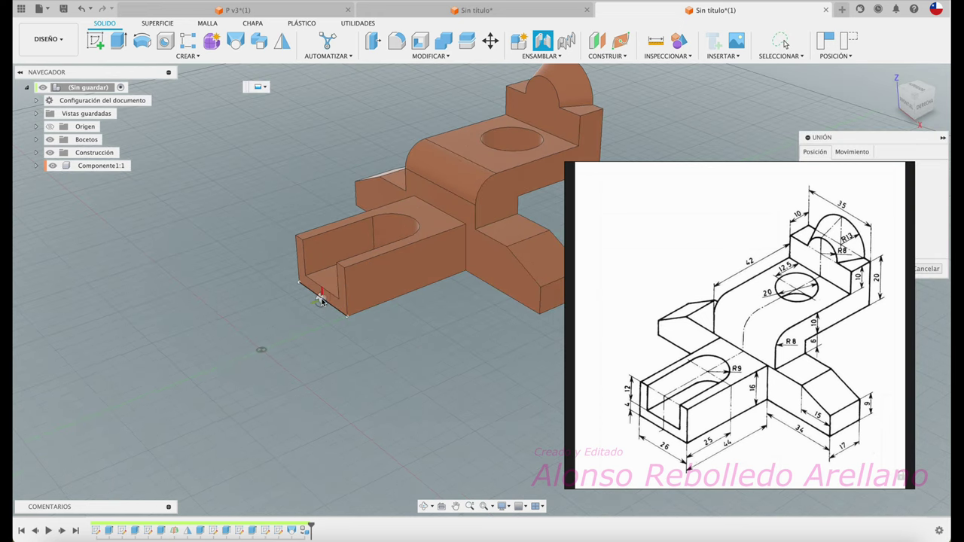
left_click(321, 300)
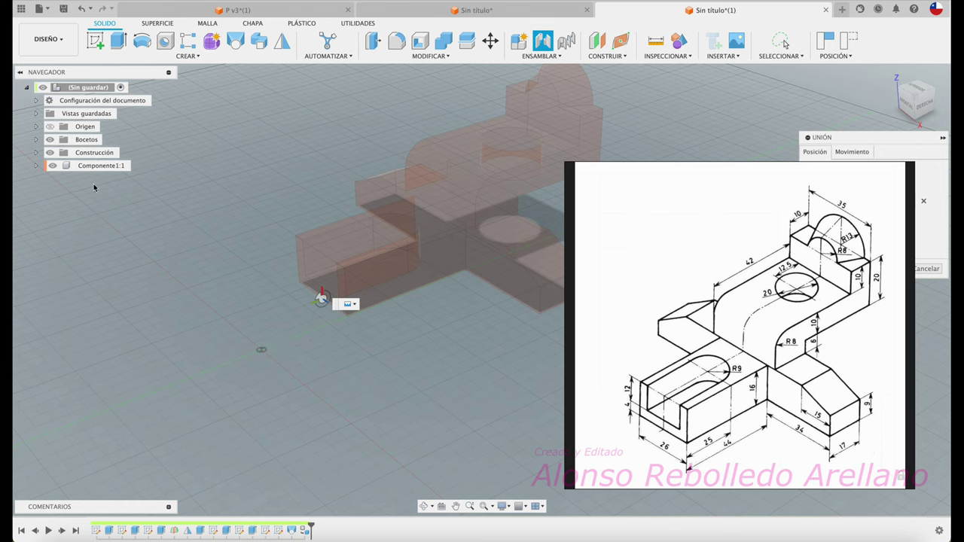
left_click(50, 127)
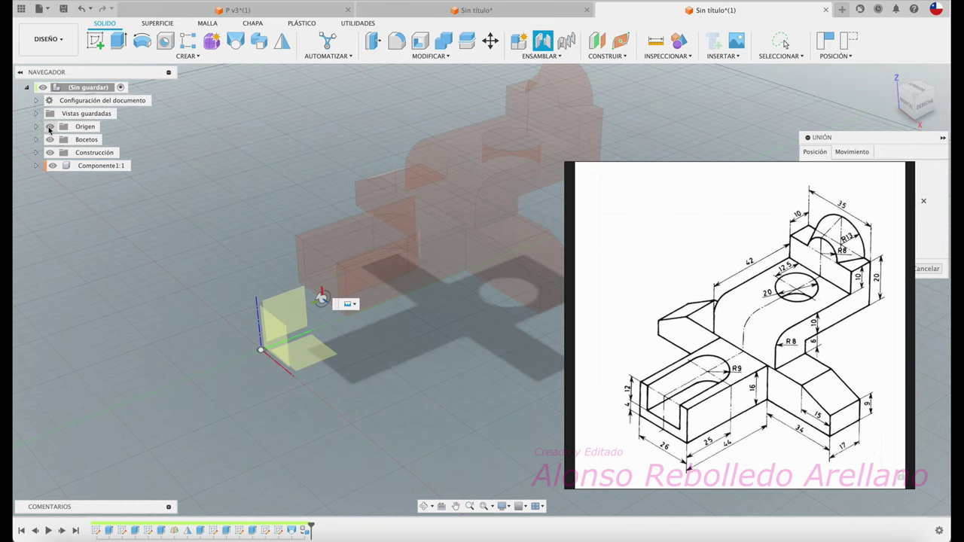
left_click(261, 351)
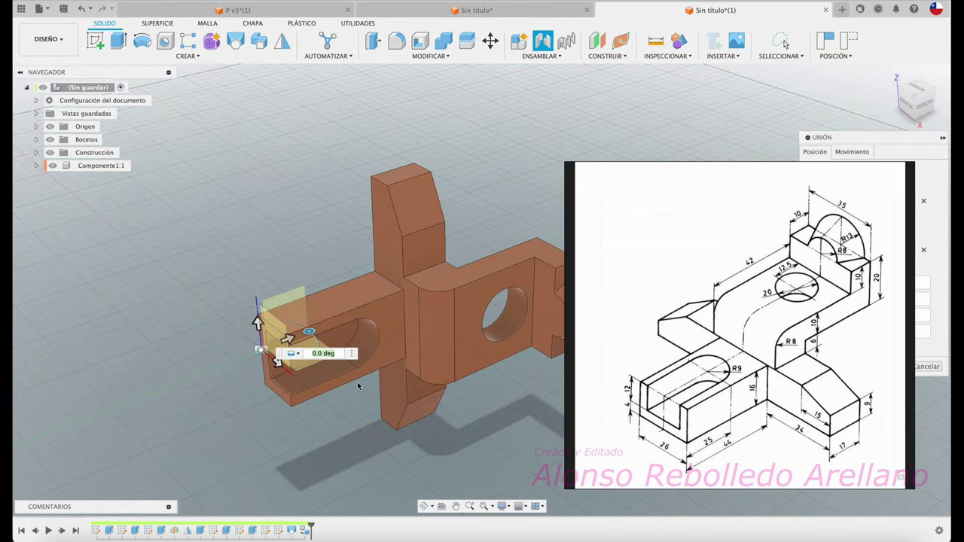
mouse_move(889, 139)
left_mouse_down()
mouse_move(117, 185)
mouse_move(154, 165)
left_mouse_up()
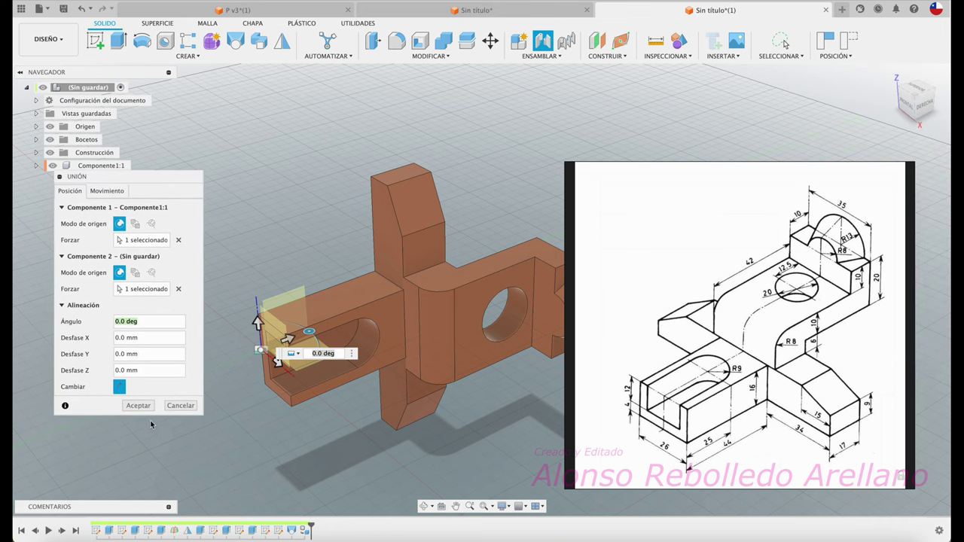
left_click(133, 401)
middle_click_drag(146, 409, 895, 82, "shift")
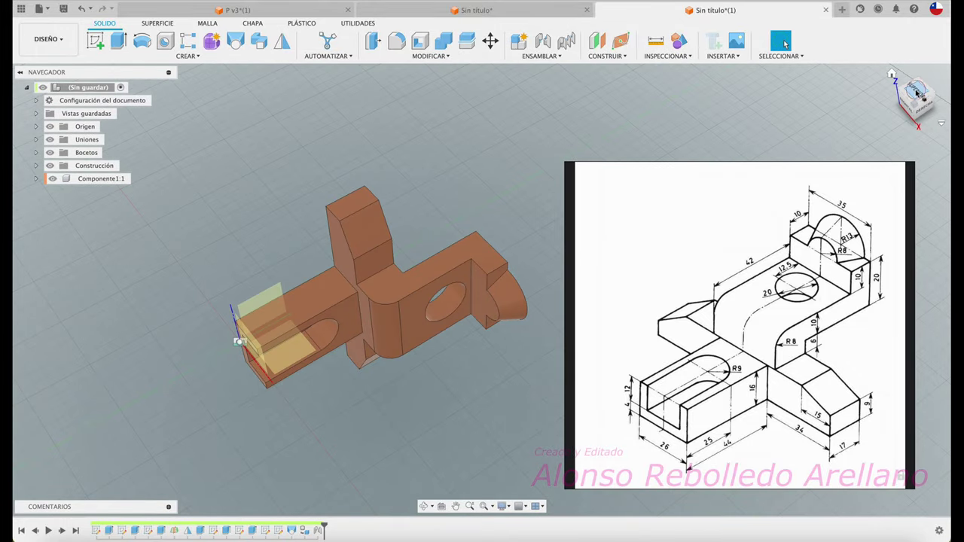
Close the reference image window without saving and set the bracket's right side view as Top.
left_click(916, 91)
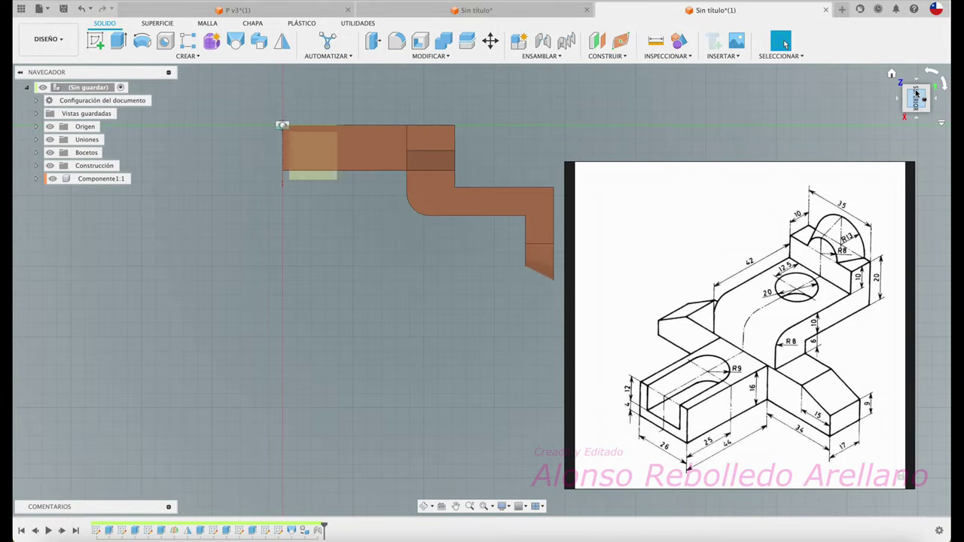
left_click_drag(916, 92, 926, 96)
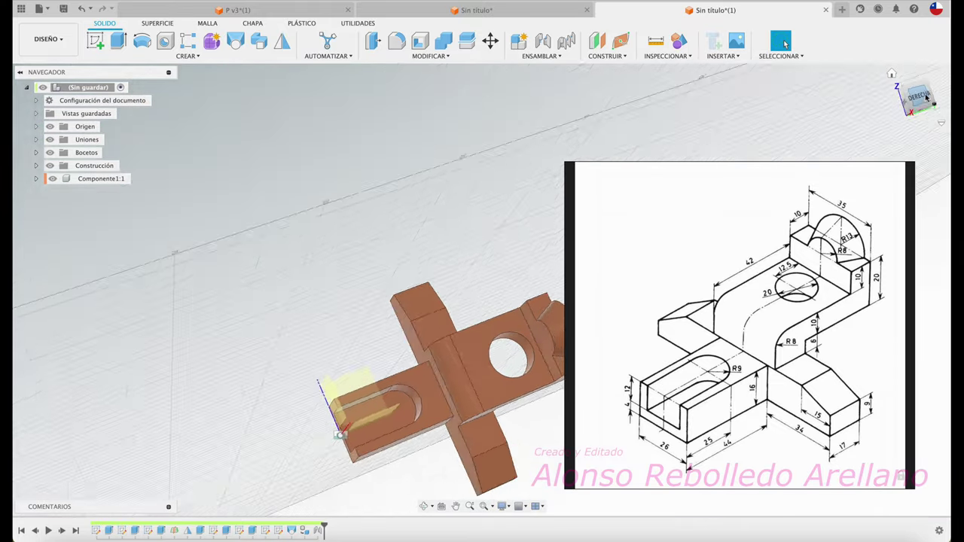
left_click(922, 98)
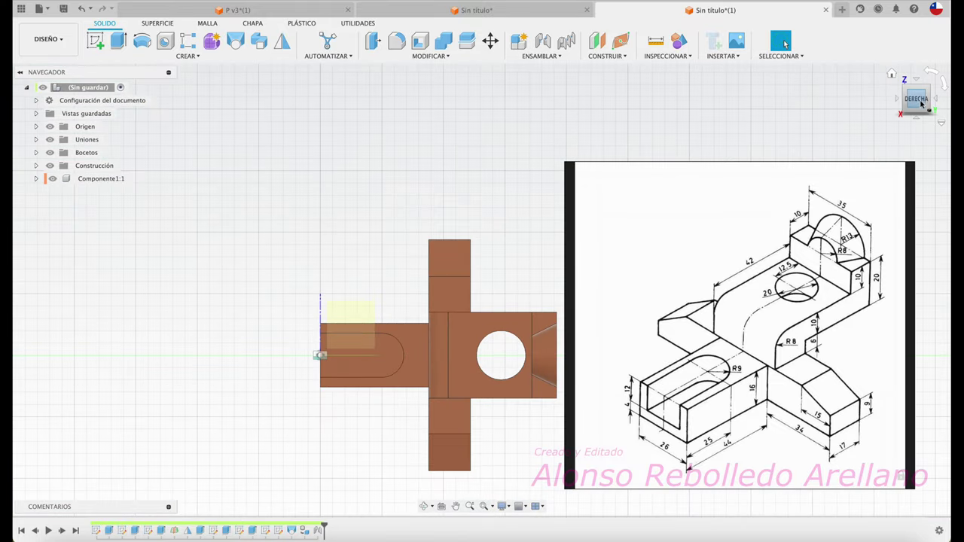
right_click(772, 313)
left_click(816, 495)
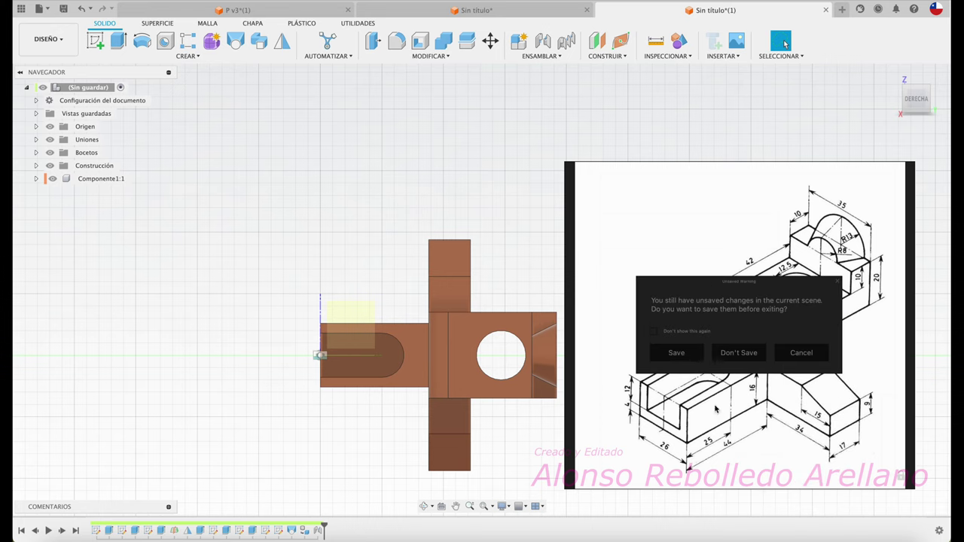
left_click(739, 352)
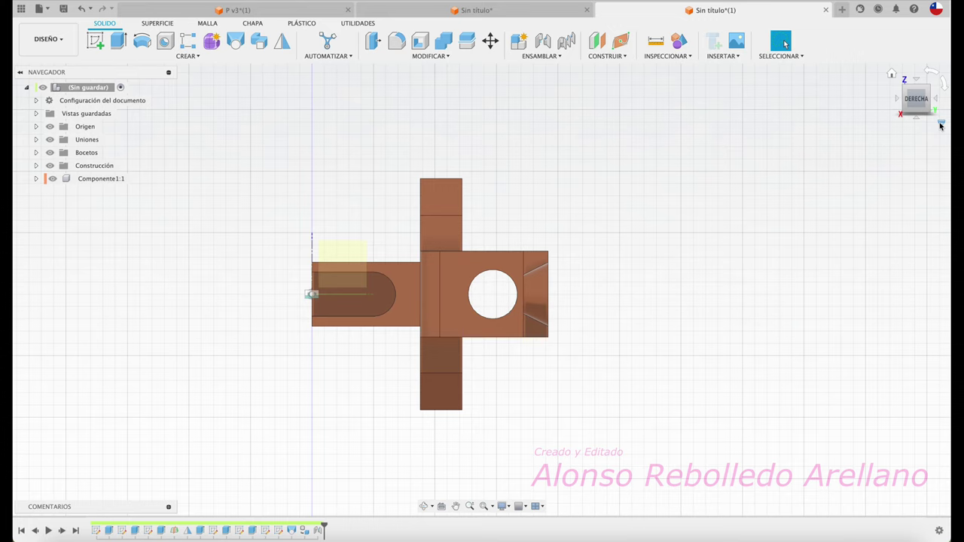
left_click(941, 125)
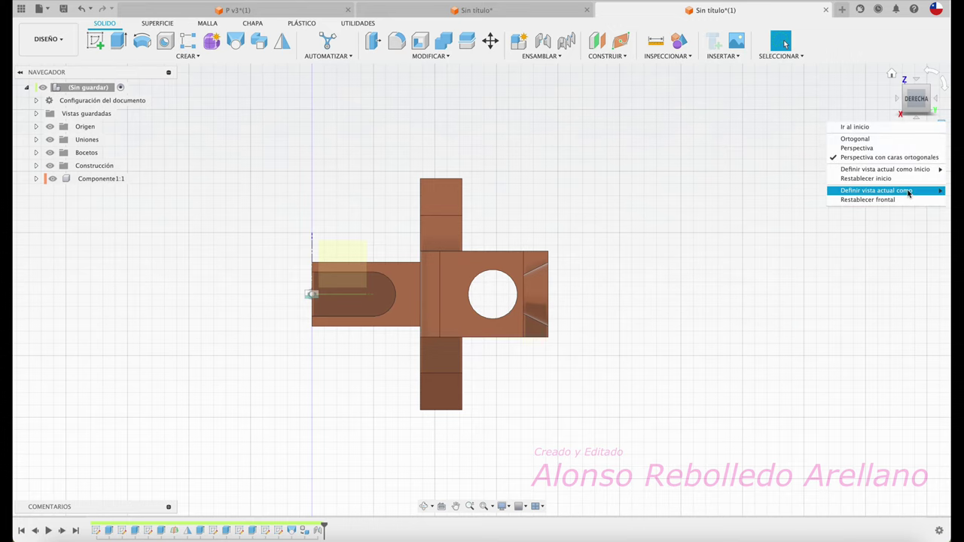
mouse_move(875, 190)
left_click(791, 200)
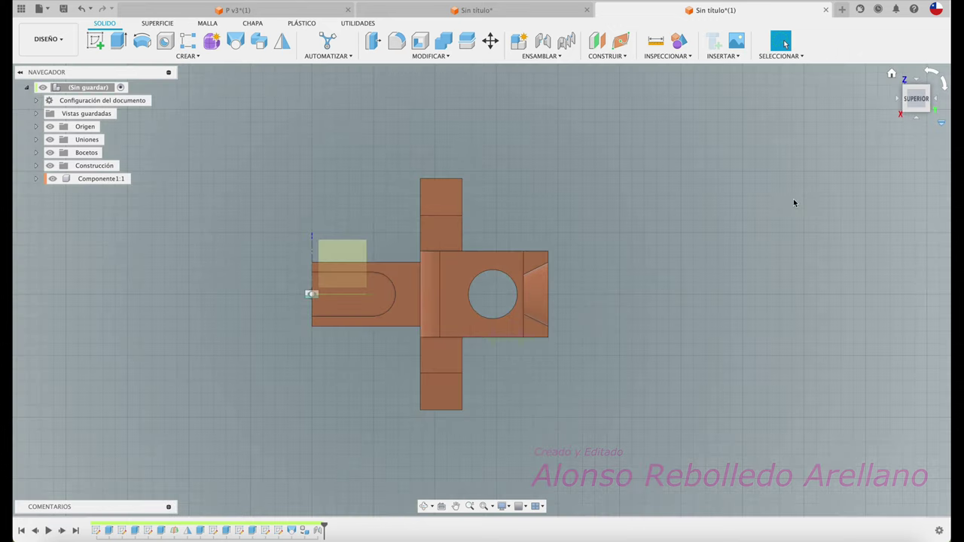
Orbit to the bracket's left side and set that view as Front.
middle_click_drag(601, 259, 548, 318, "shift")
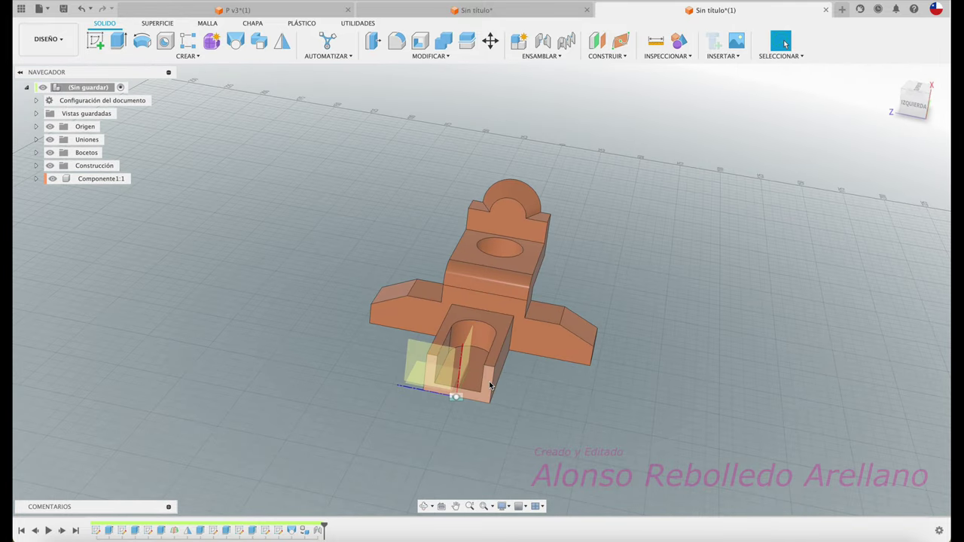
middle_click_drag(548, 318, 939, 94, "shift")
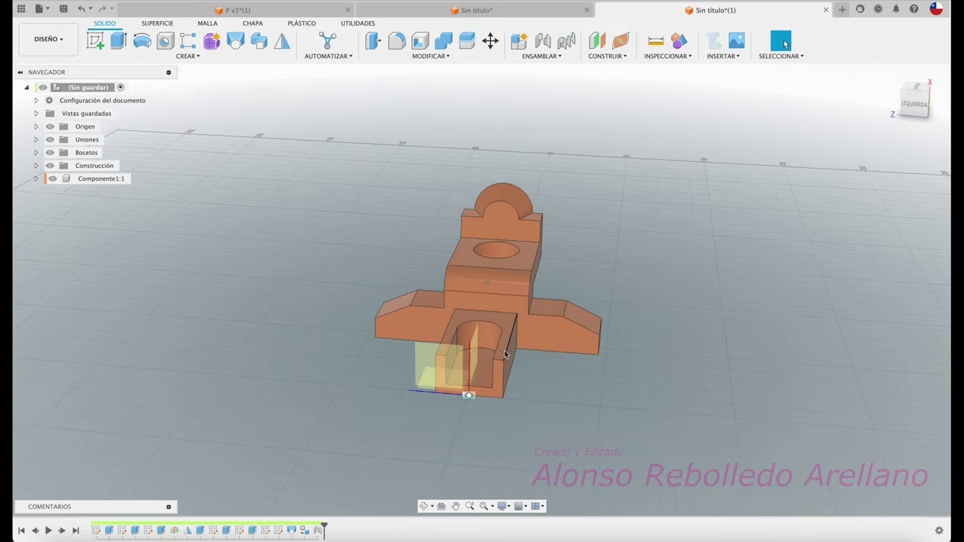
left_click(915, 102)
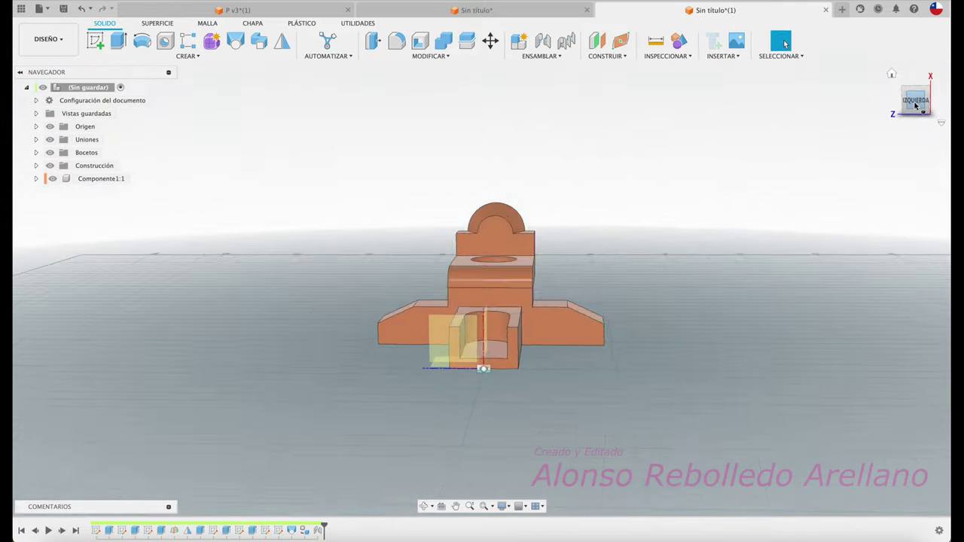
left_click(943, 124)
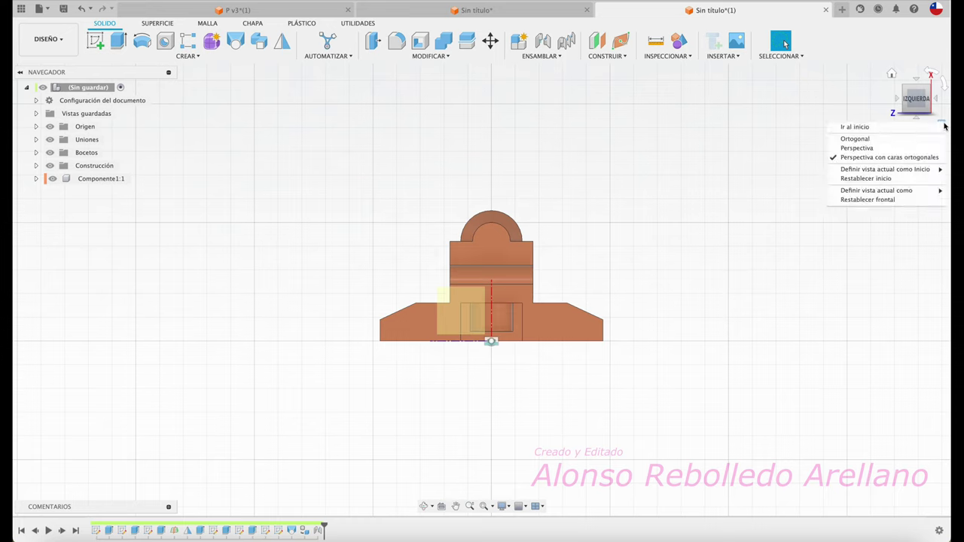
left_click(943, 125)
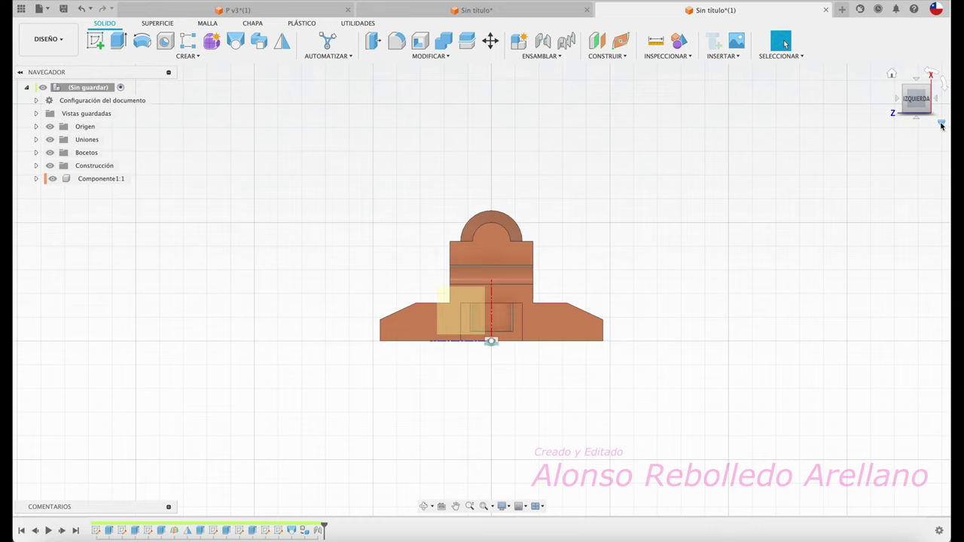
left_click(941, 125)
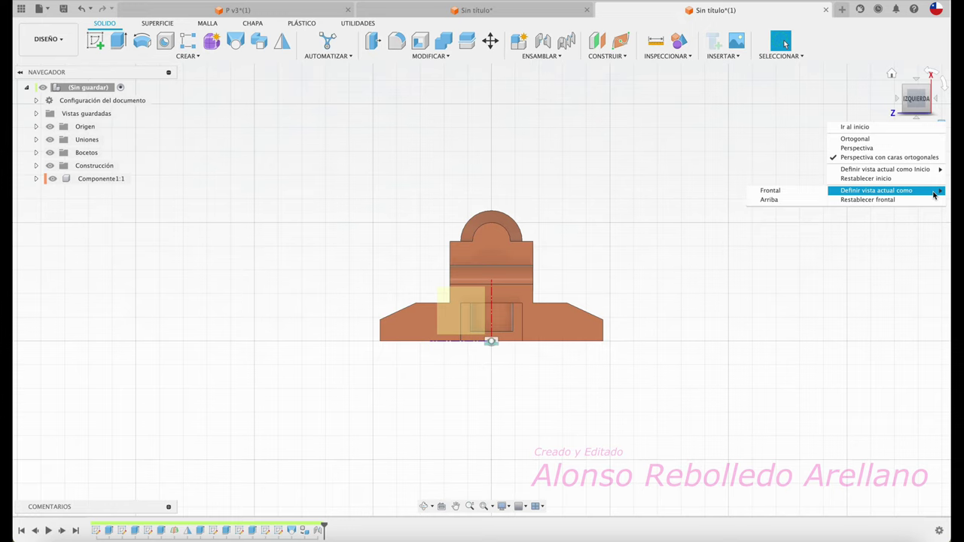
mouse_move(876, 191)
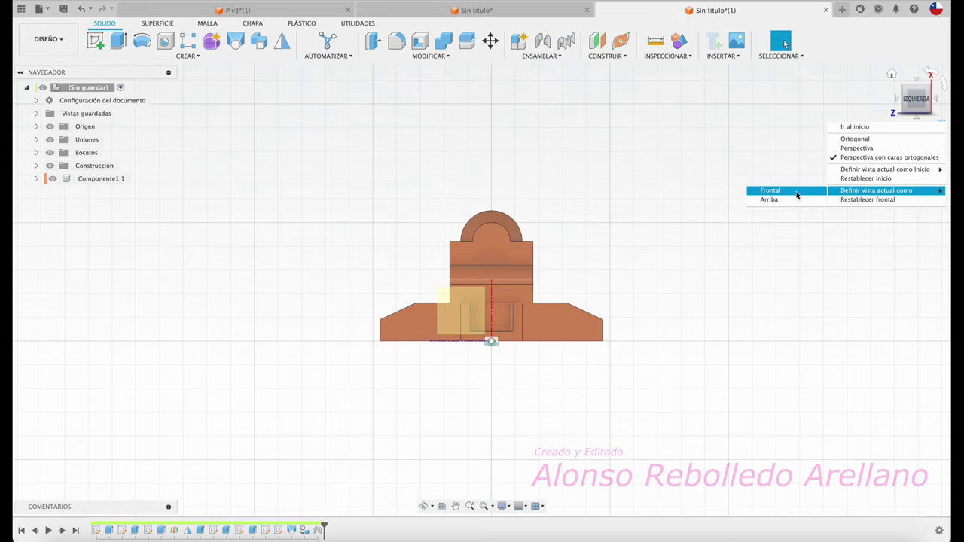
left_click(796, 191)
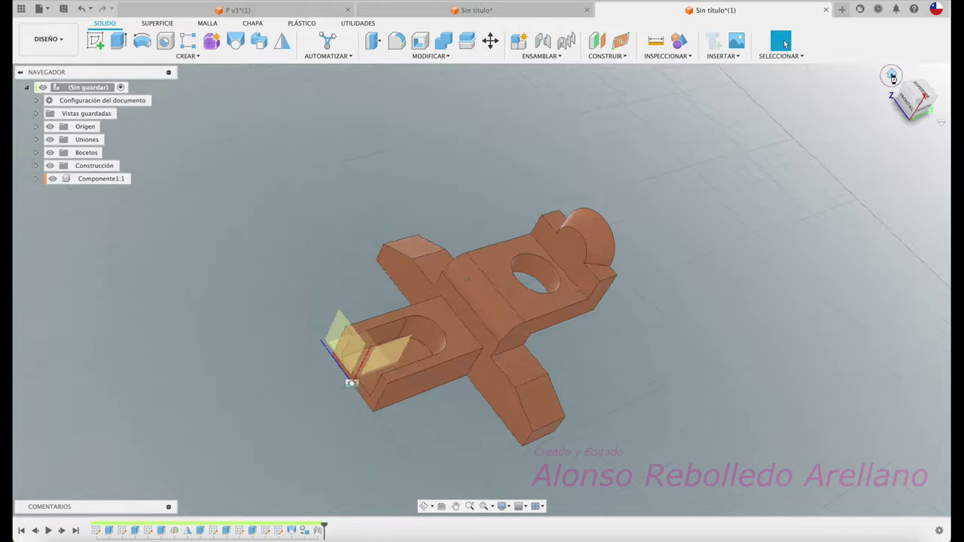
Turn the bracket to a top-front isometric orientation and save it as the Home view.
left_click(892, 77)
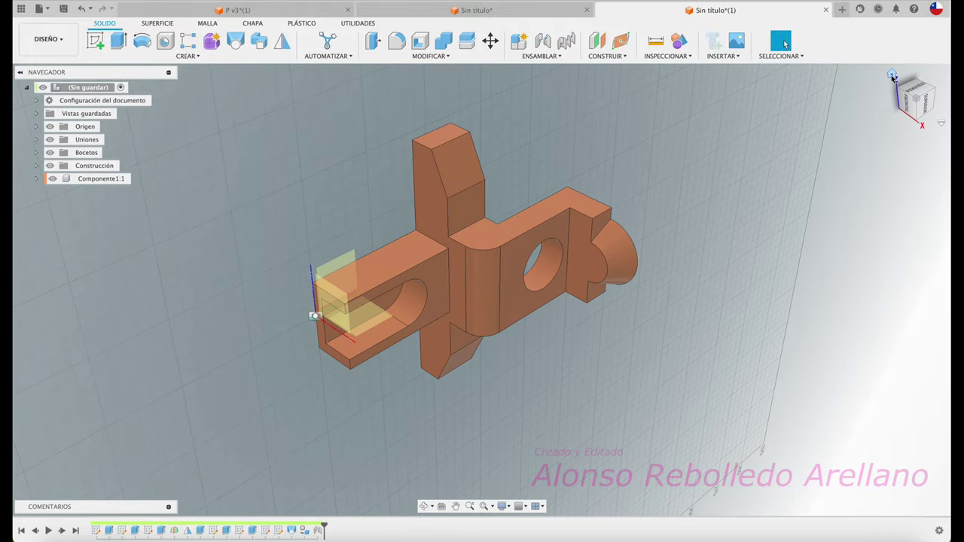
left_click(892, 77)
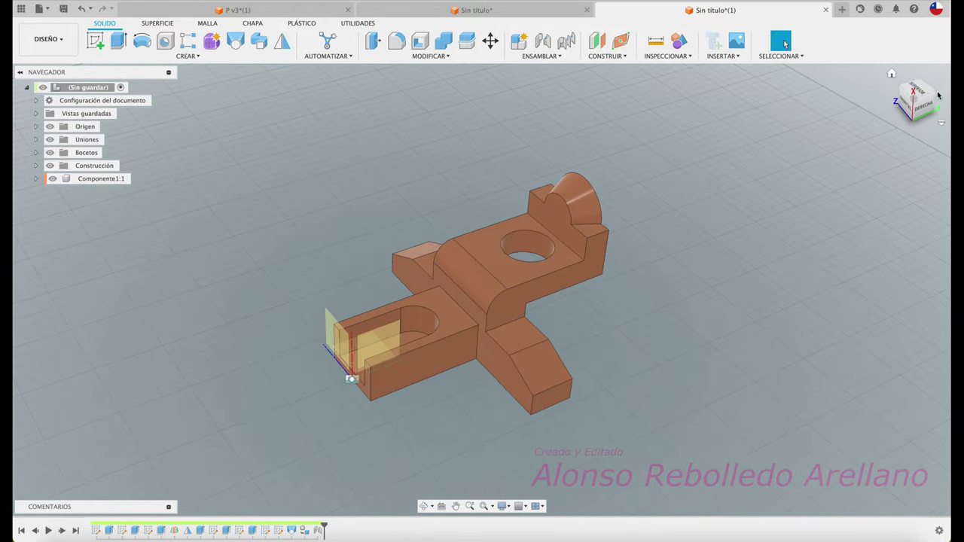
left_click(913, 99)
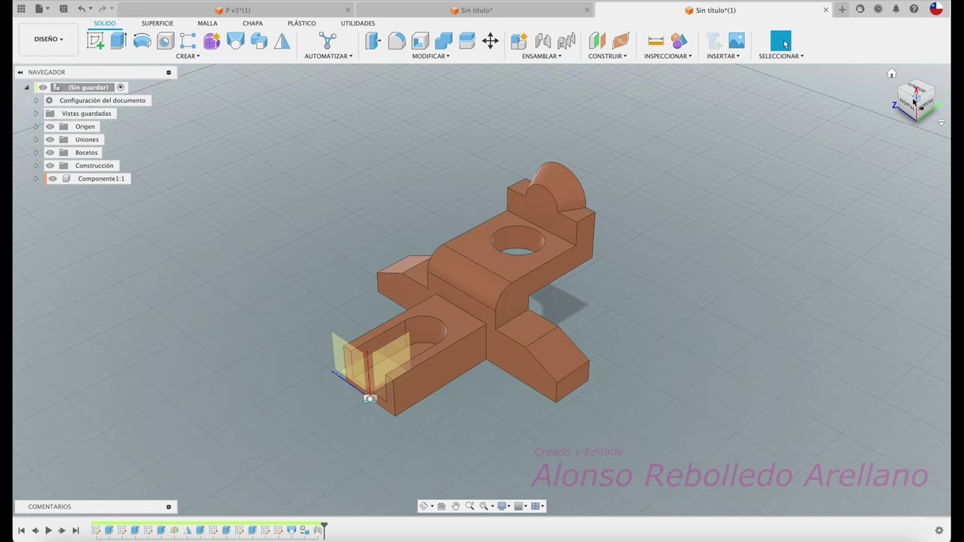
left_click(940, 122)
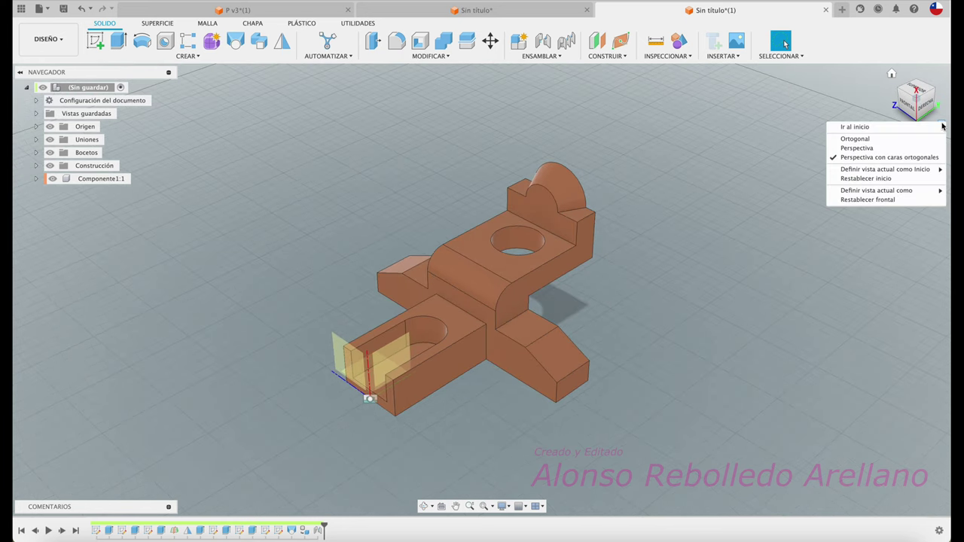
left_click(940, 123)
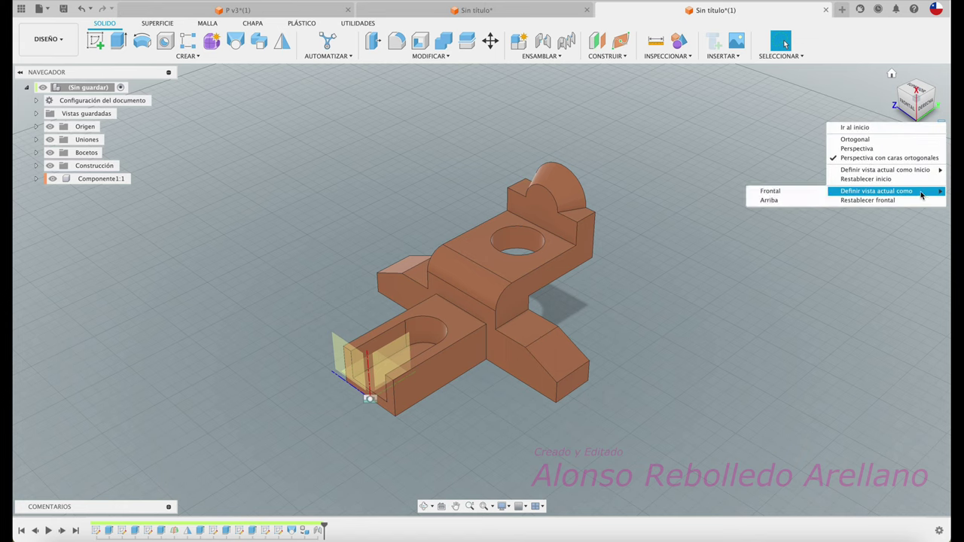
mouse_move(885, 169)
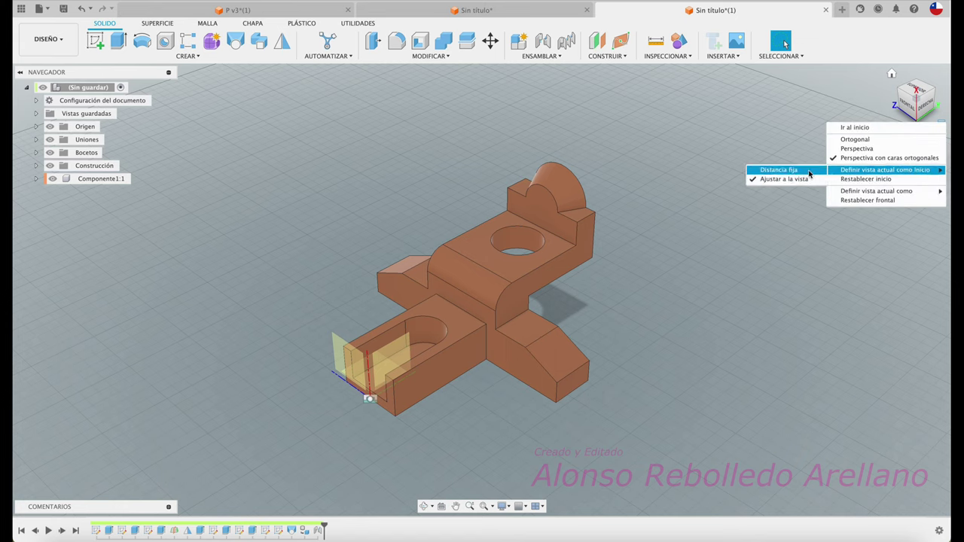
left_click(803, 171)
left_click(921, 85)
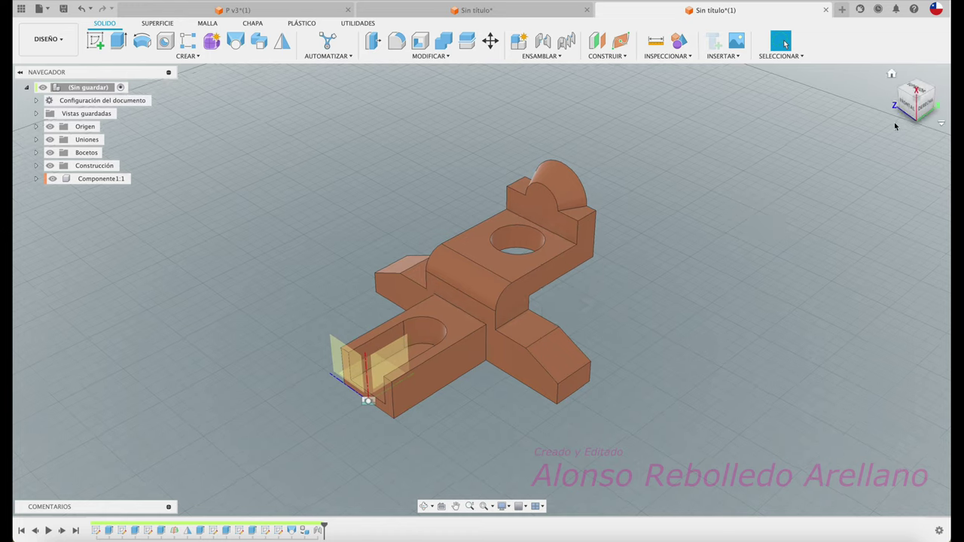
left_click(893, 75)
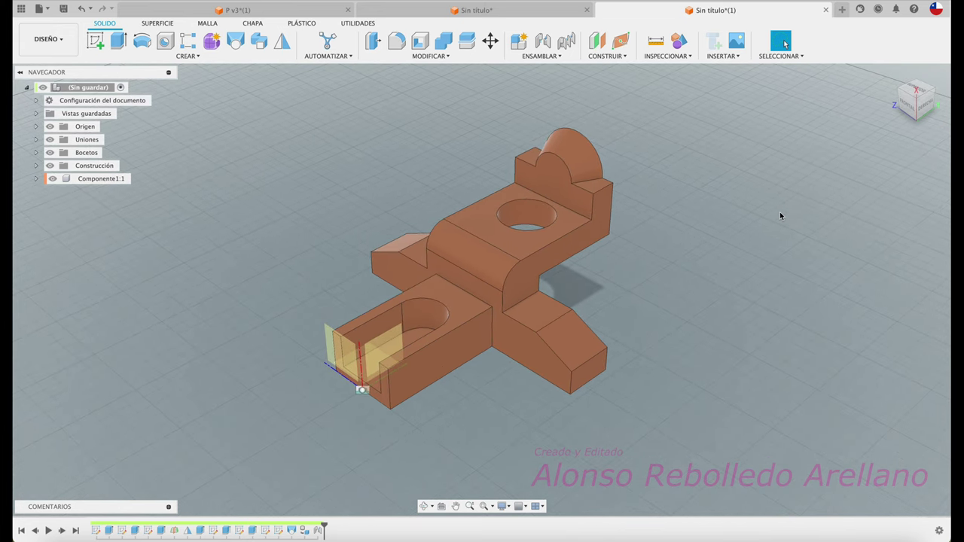
Rename the browser component Componente1 to SOPORTE.
left_click(85, 181)
left_click(103, 183)
type("SOPORTE")
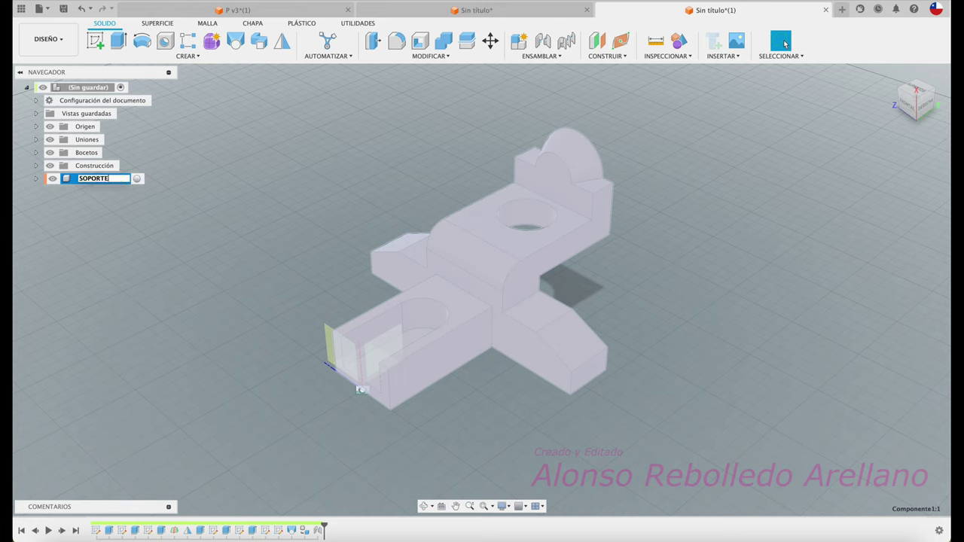
key("Escape")
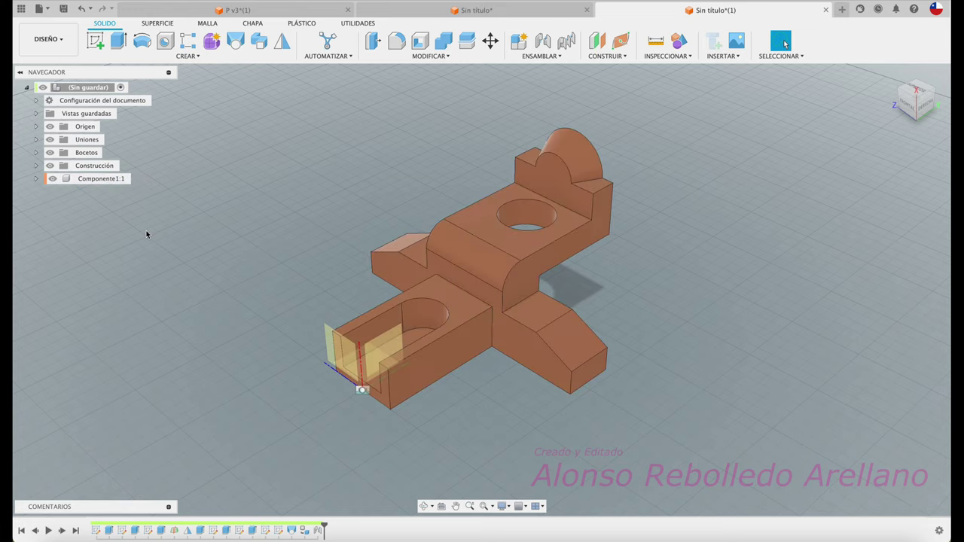
left_click(119, 181)
left_click(120, 181)
type("SOPORTE")
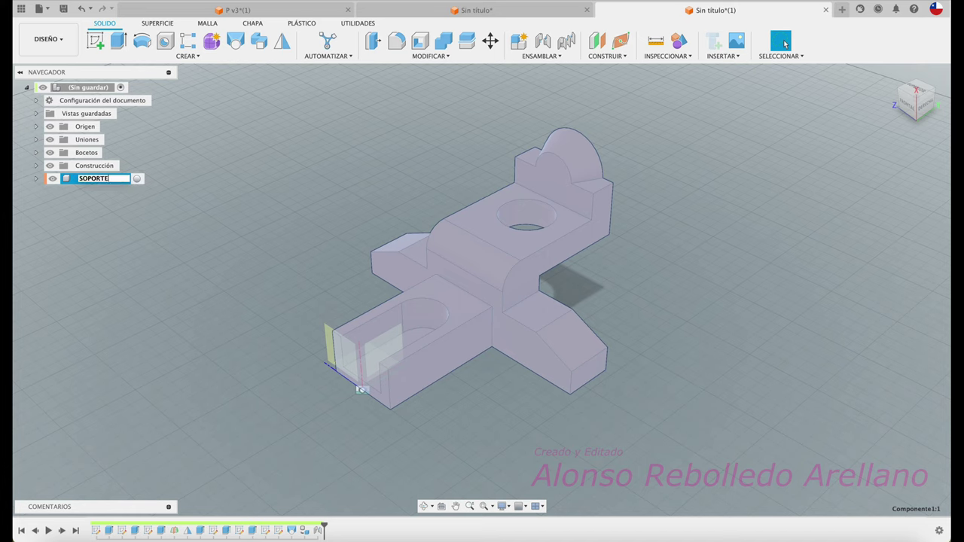
key("Return")
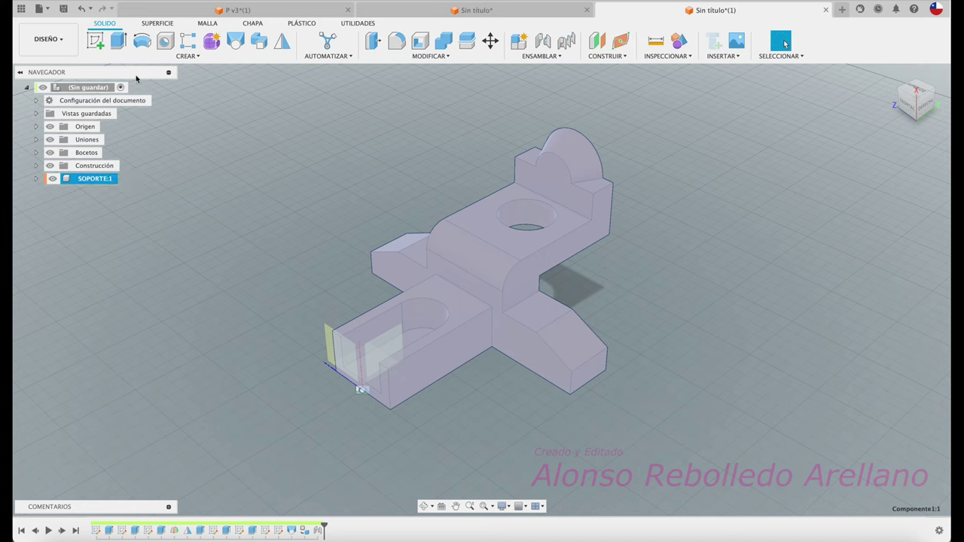
Save the design as SOPORTE in MECANICA > PIEZAS MECANICAS.
left_click(63, 9)
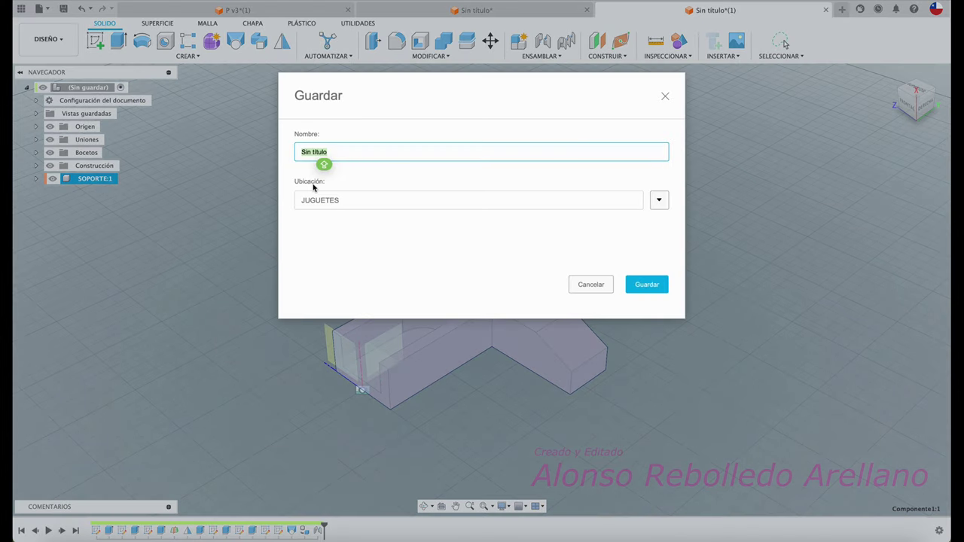
type("SOPORTE")
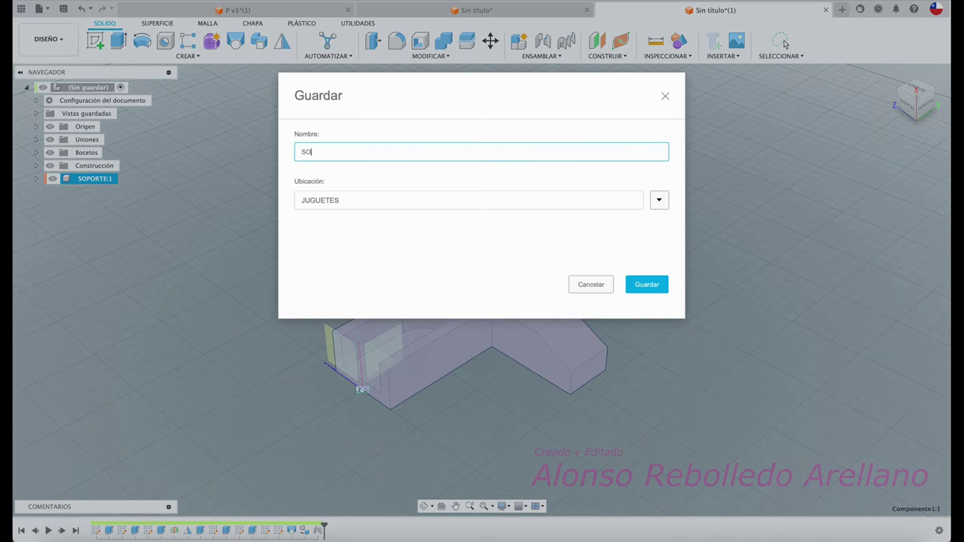
left_click(659, 199)
left_click(343, 360)
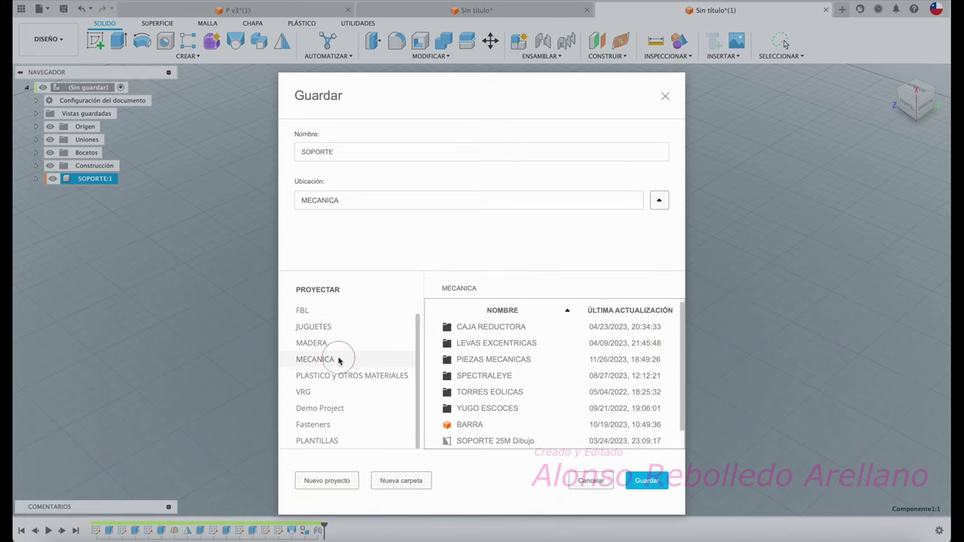
double_click(477, 361)
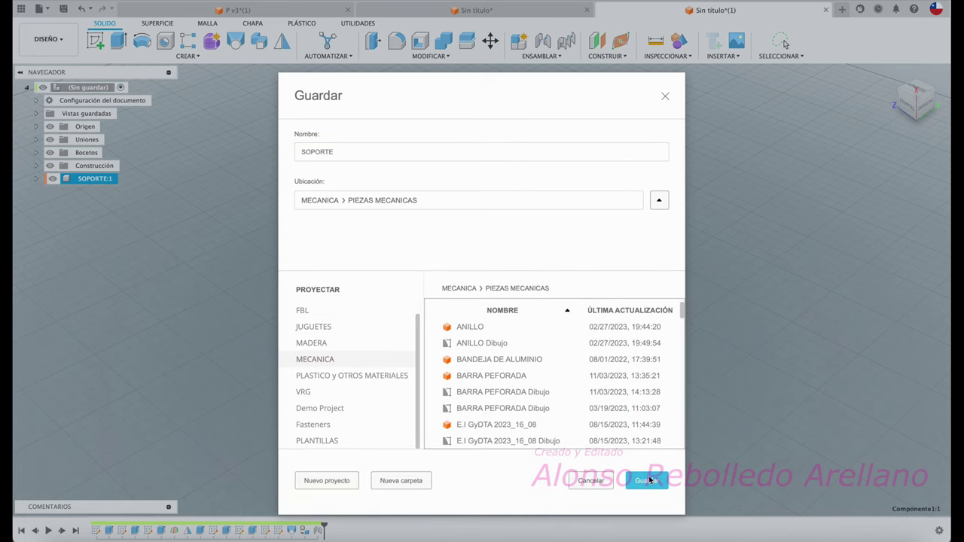
left_click(646, 481)
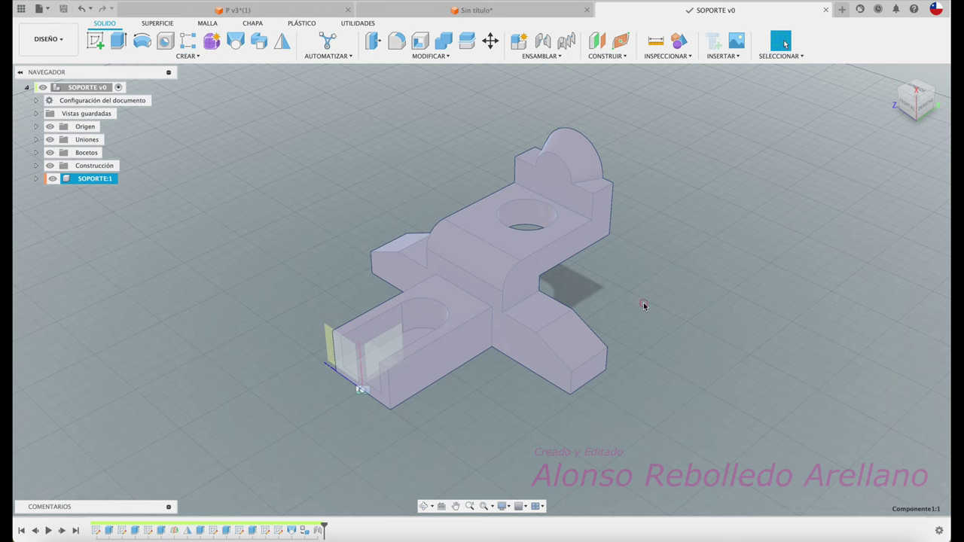